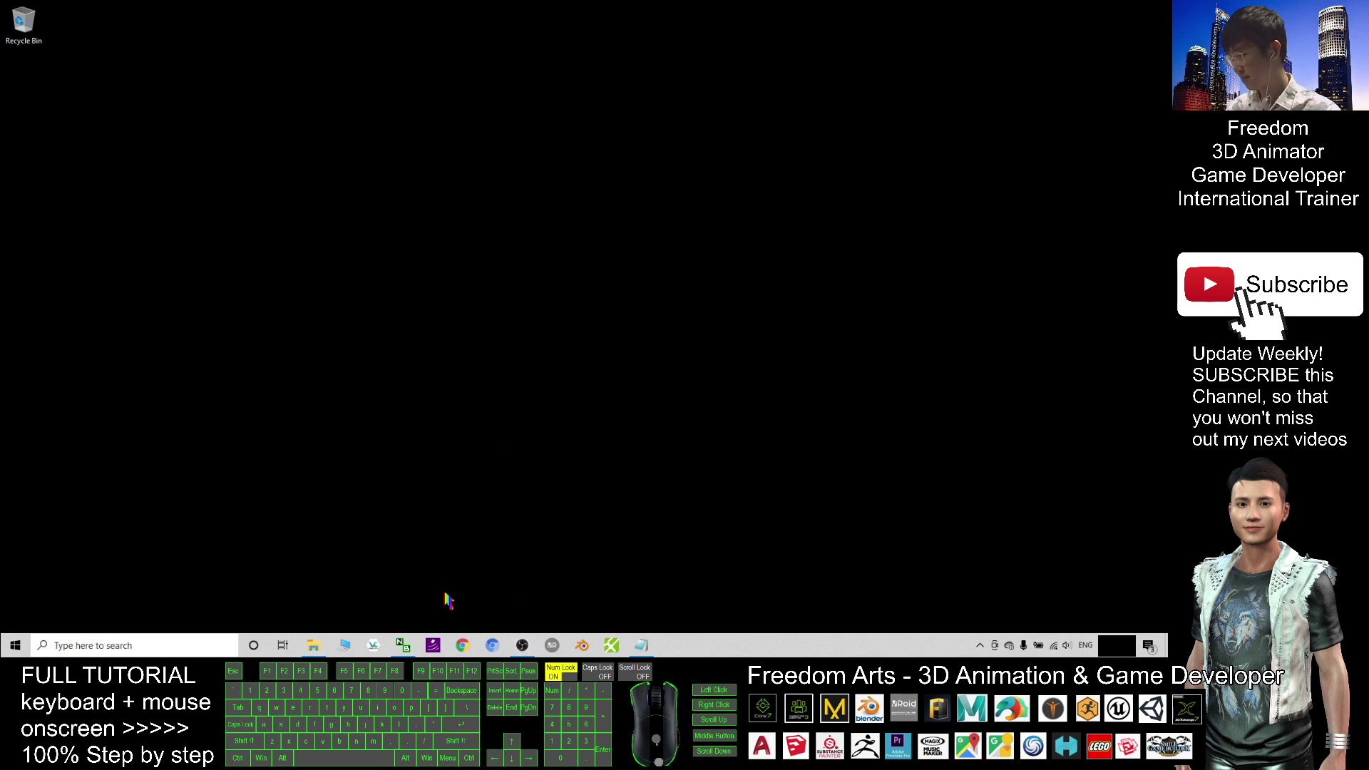
Restore Chrome to a smaller window and Google 'fur elise midi download'
click(463, 645)
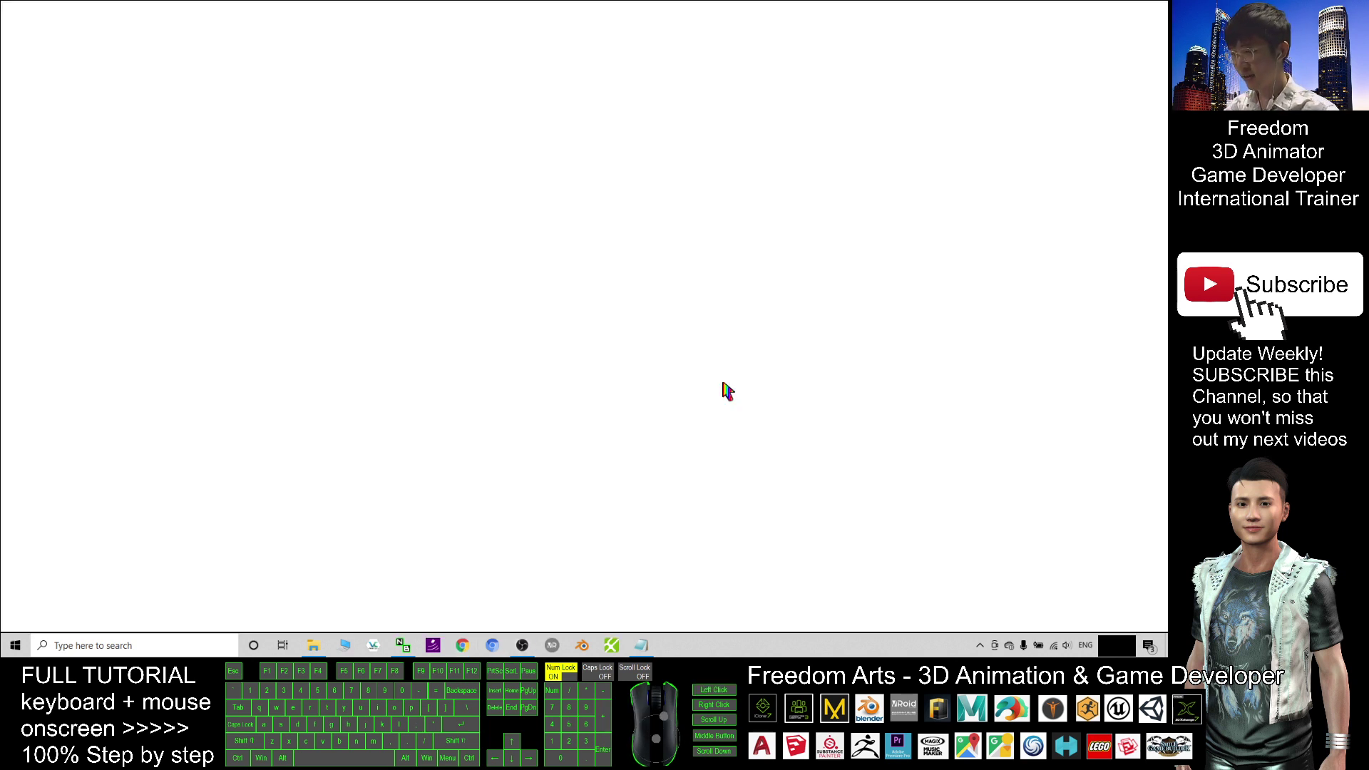
drag(413, 9, 491, 132)
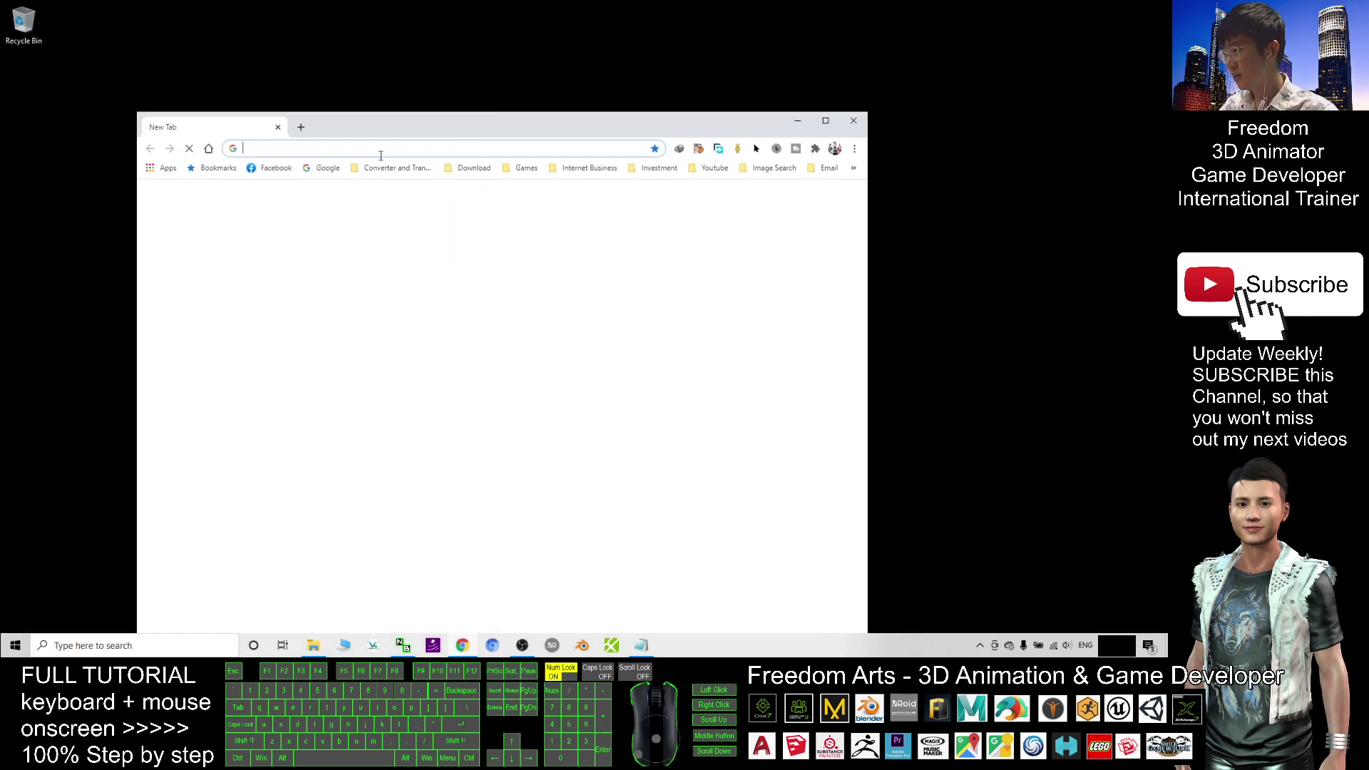
text(fu)
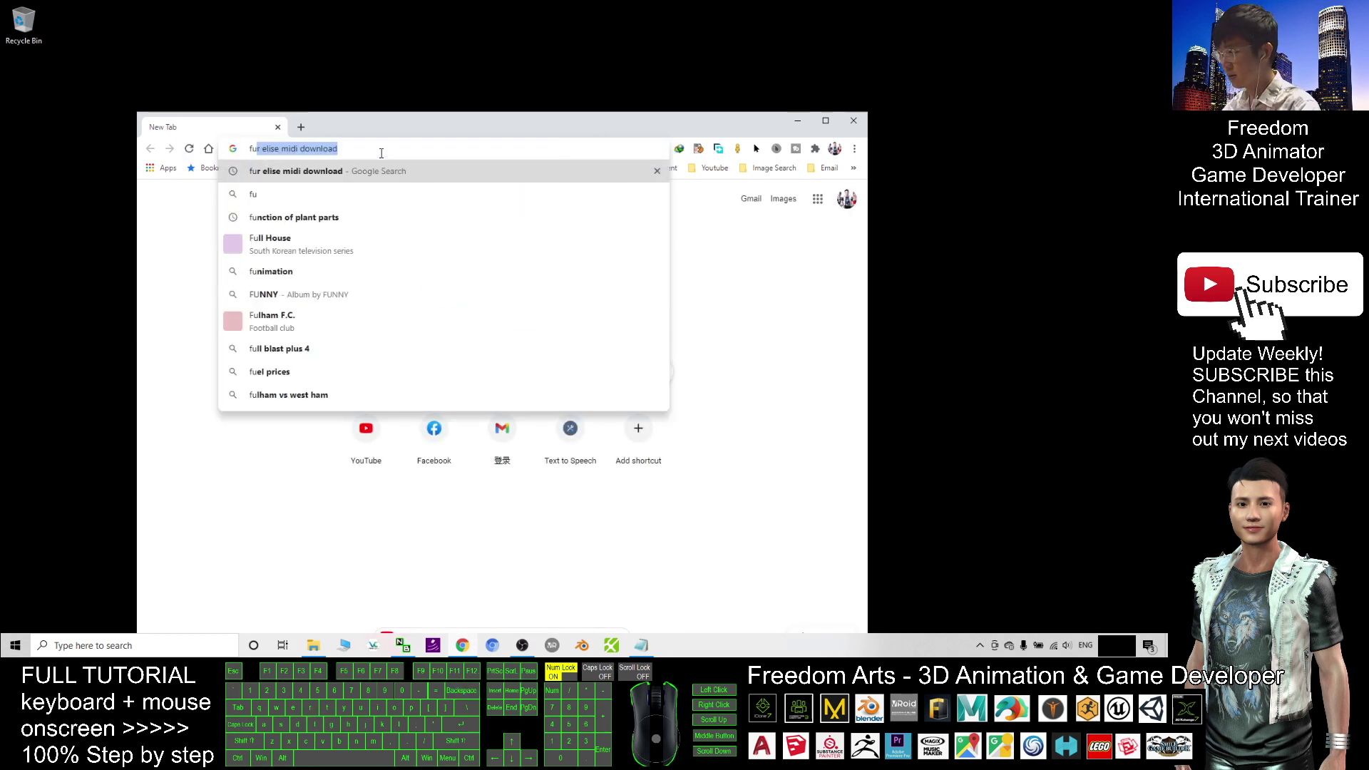
text(r elise)
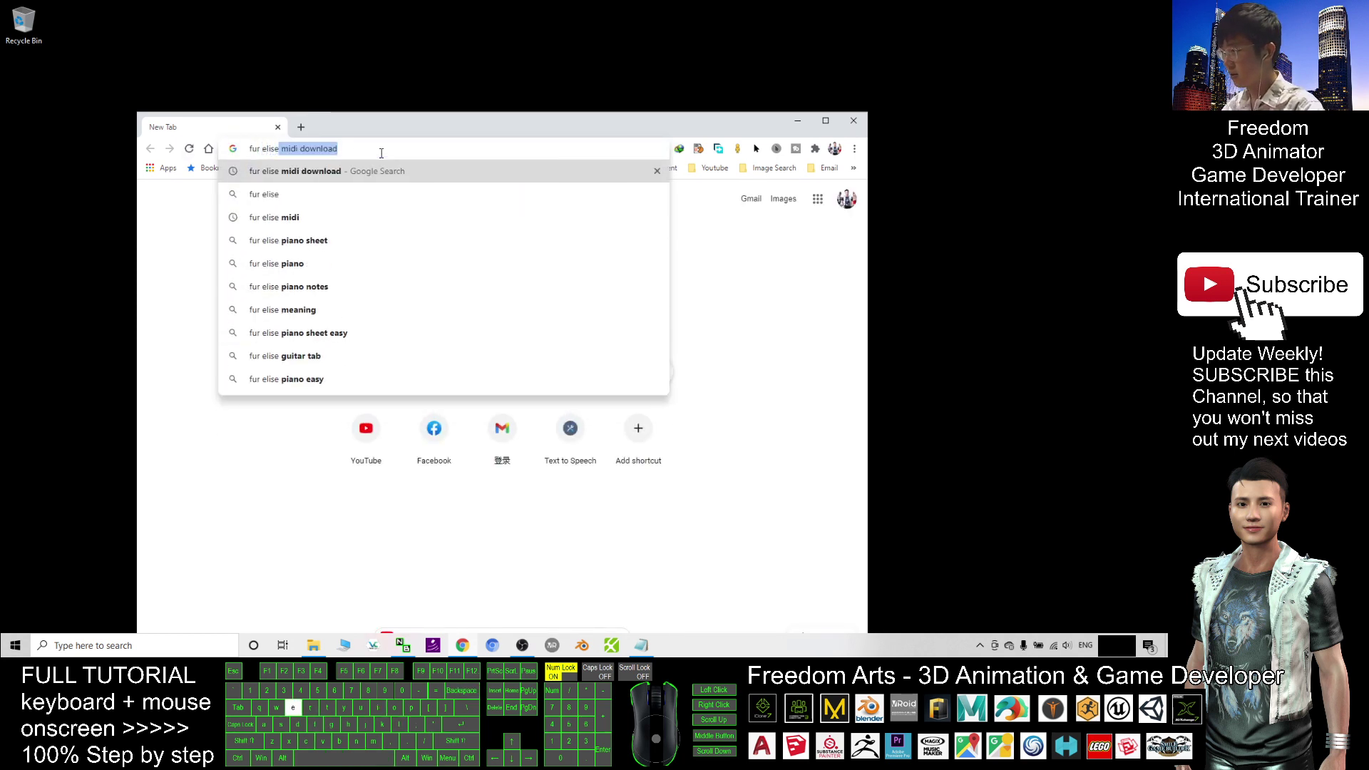
key(BackSpace)
click(370, 151)
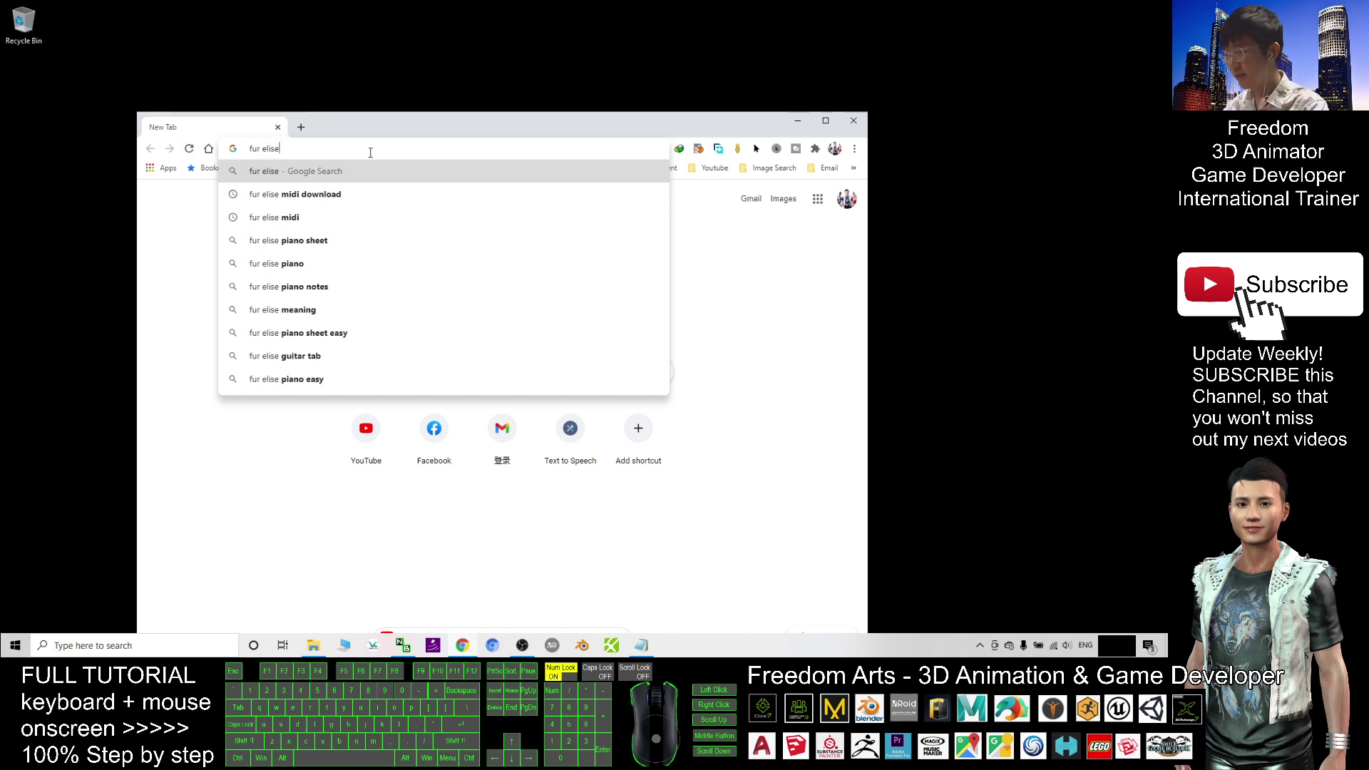
text(midi d)
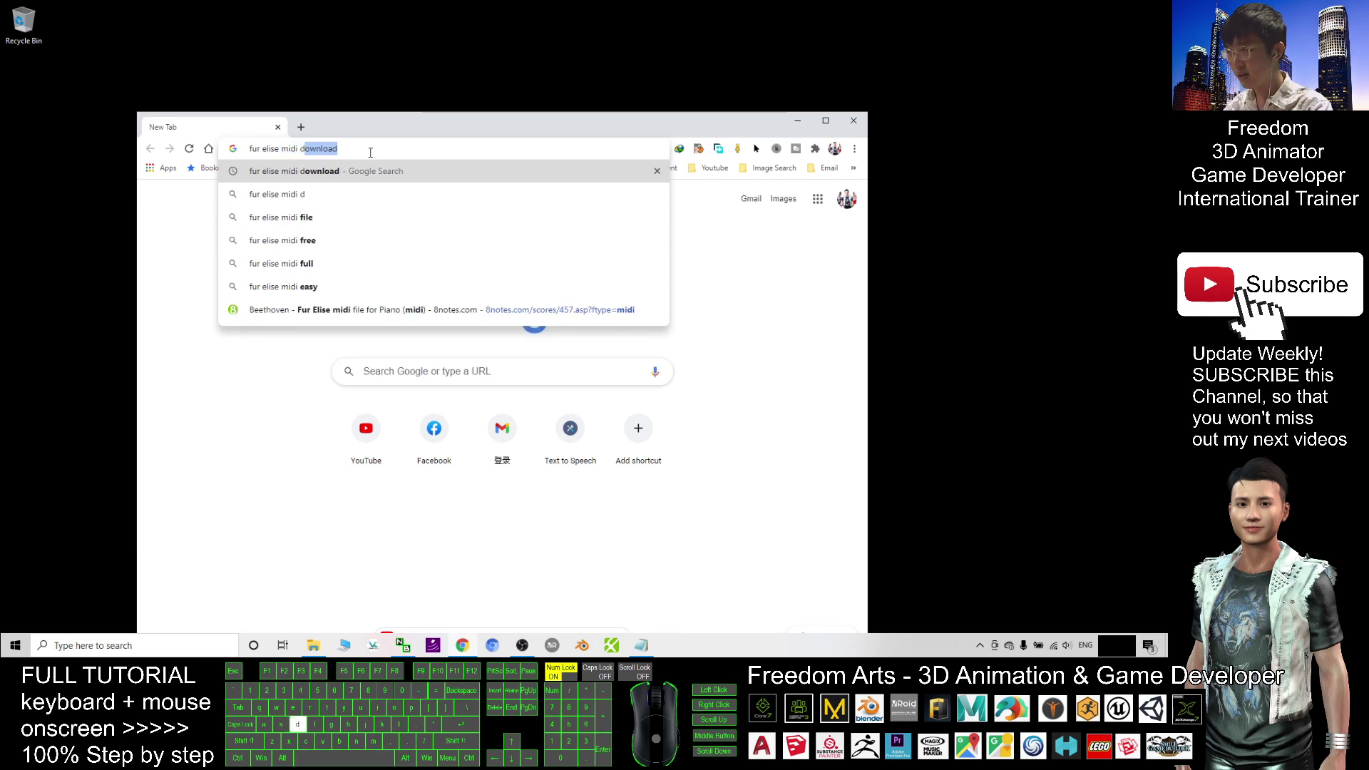
text(ownload)
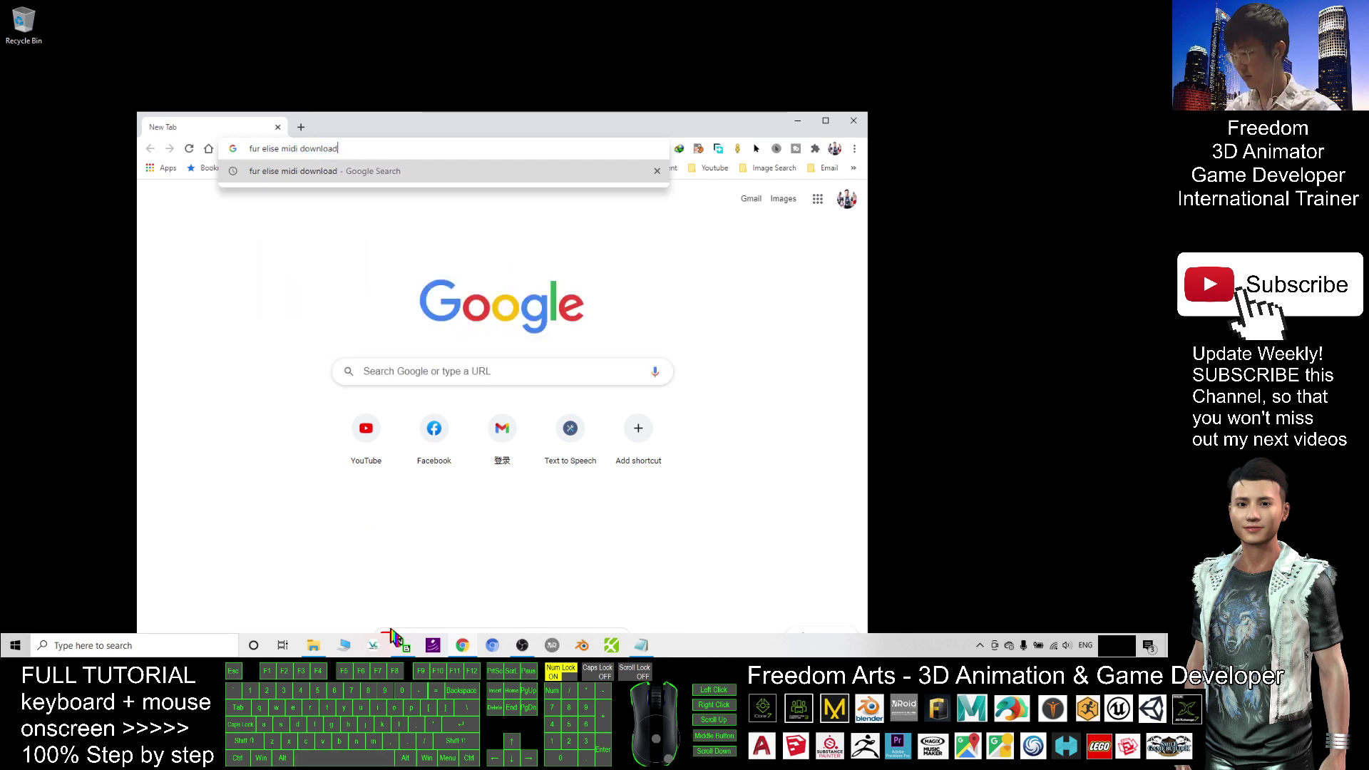
click(428, 650)
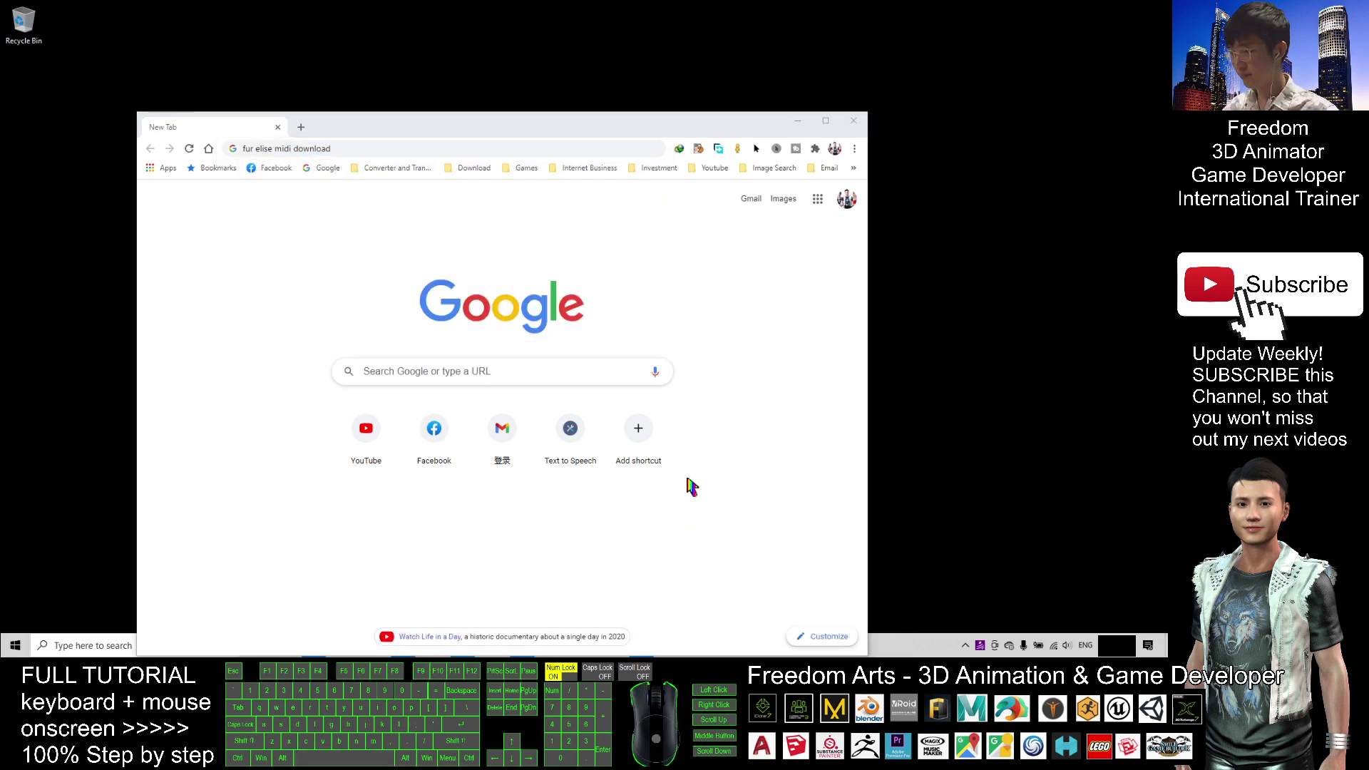
click(361, 149)
key(Return)
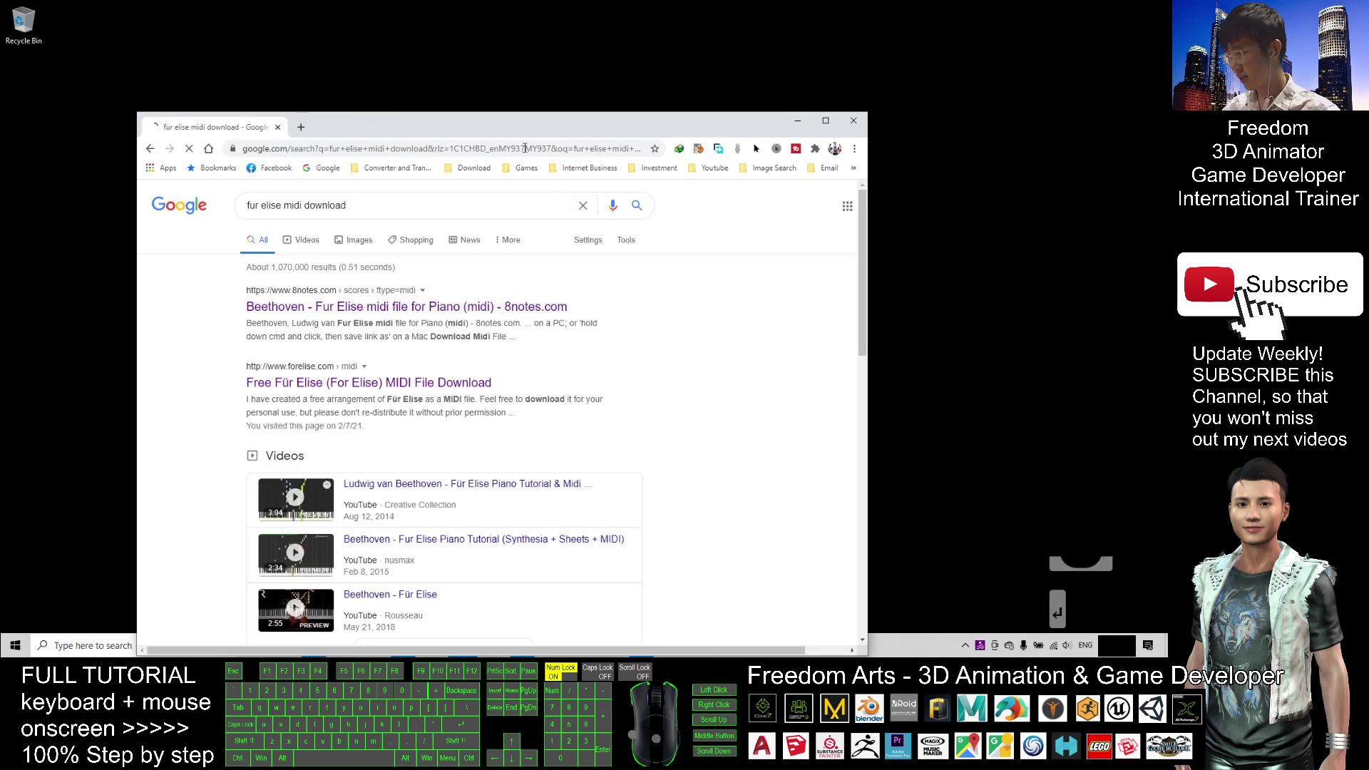
Download the Für Elise MIDI File from forelise.com and show for_elise_by_beethoven.mid in Downloads
drag(528, 132, 597, 39)
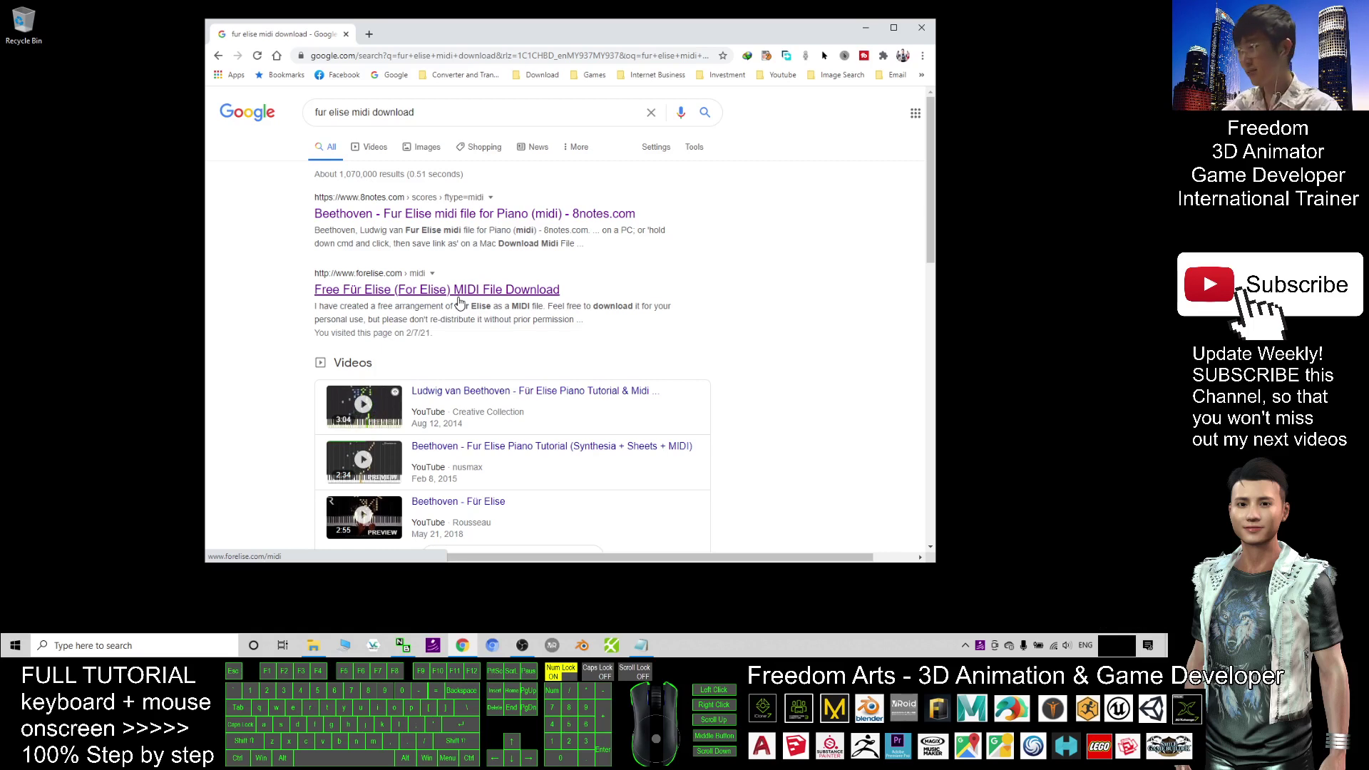
click(408, 298)
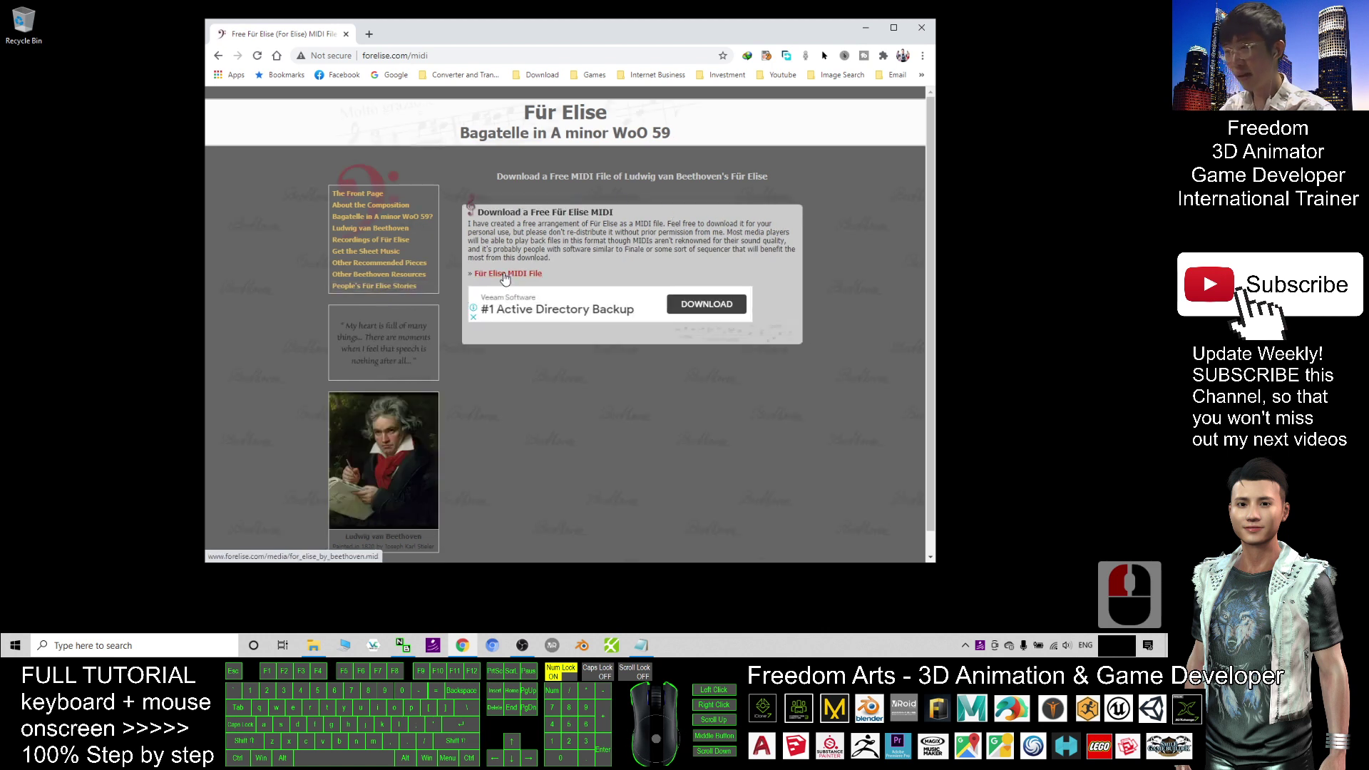
click(505, 277)
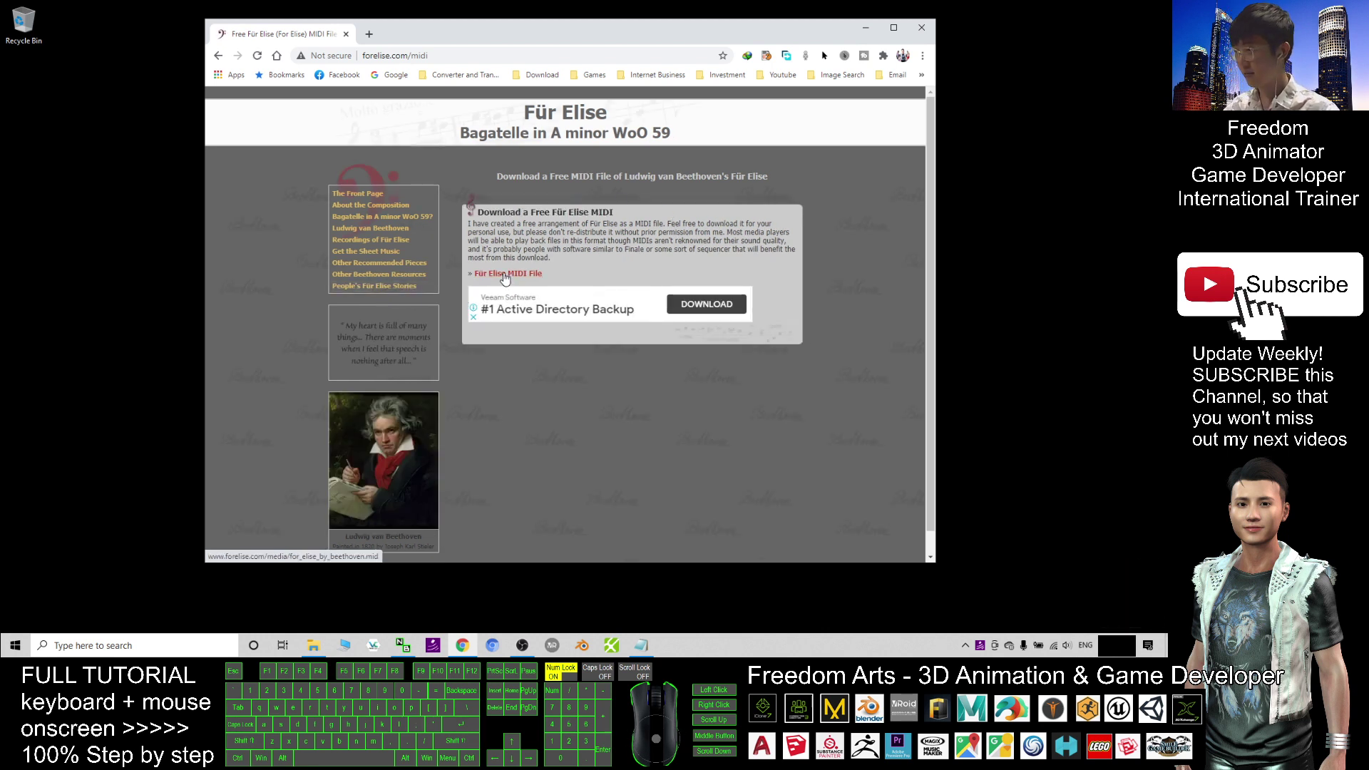
click(505, 276)
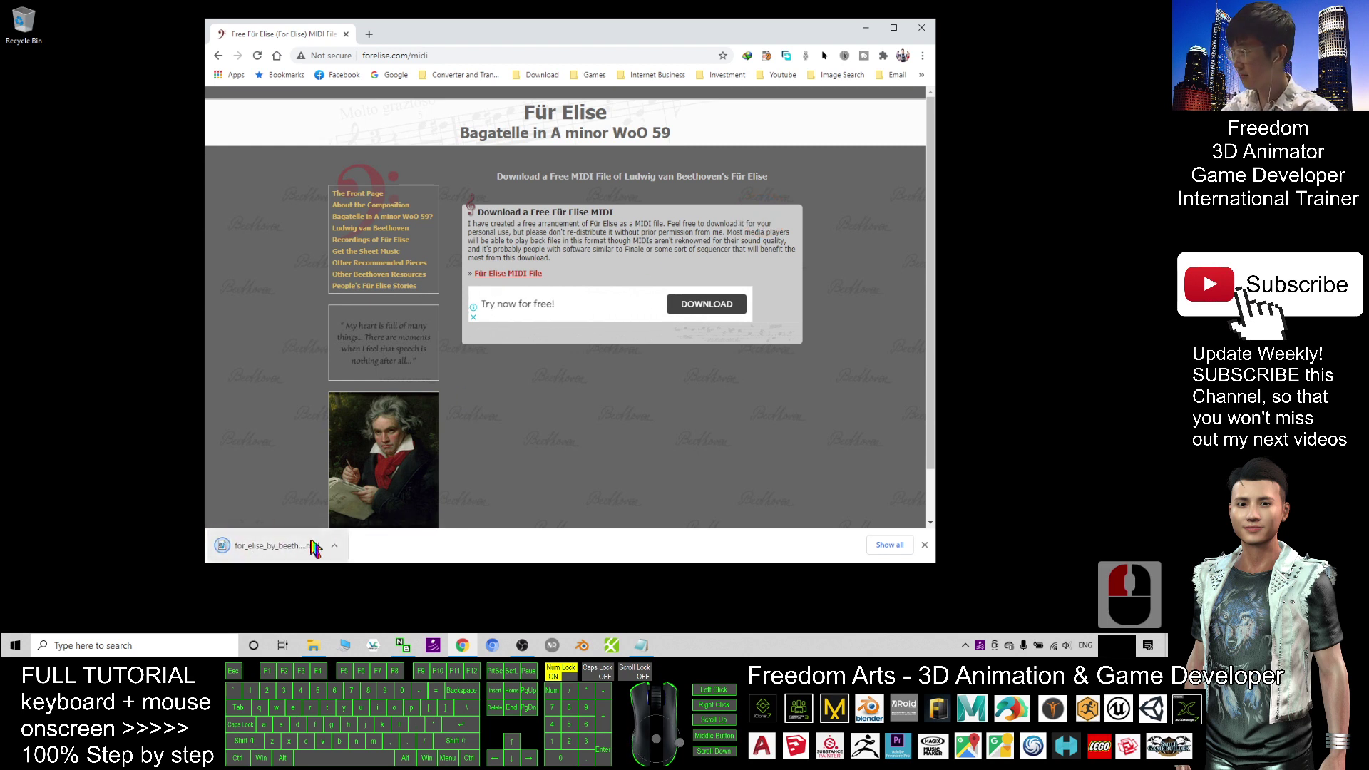
click(335, 546)
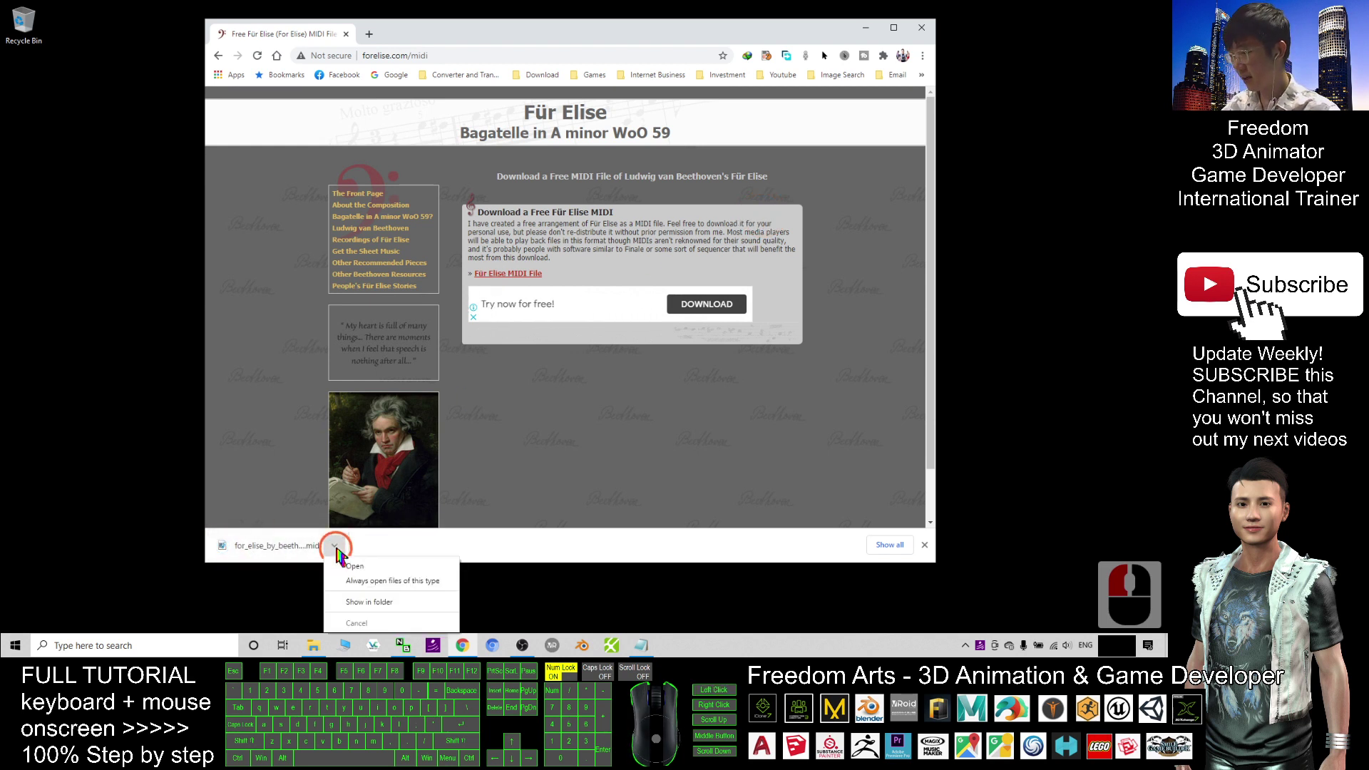
click(391, 604)
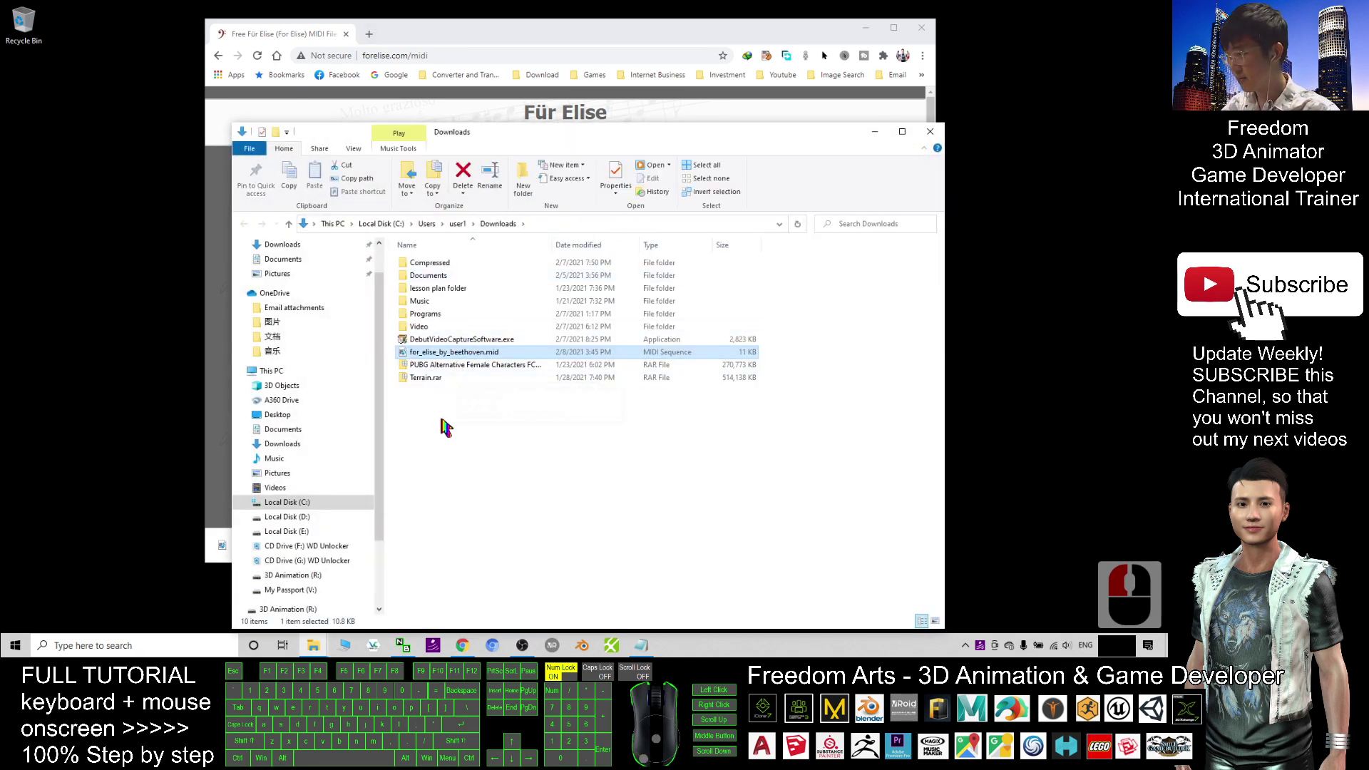
Copy for_elise_by_beethoven.mid to the desktop, delete it from Downloads, and close Explorer
double_click(422, 353)
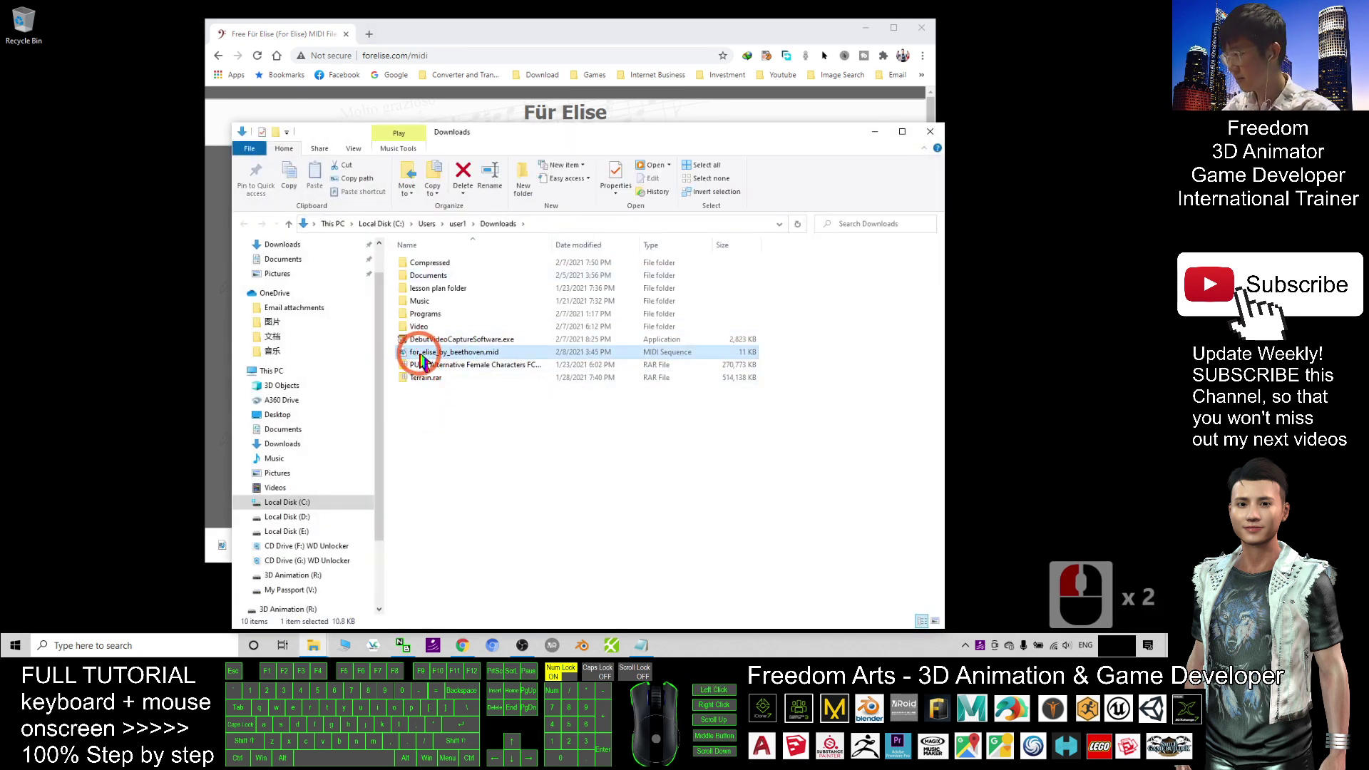
drag(226, 218, 93, 143)
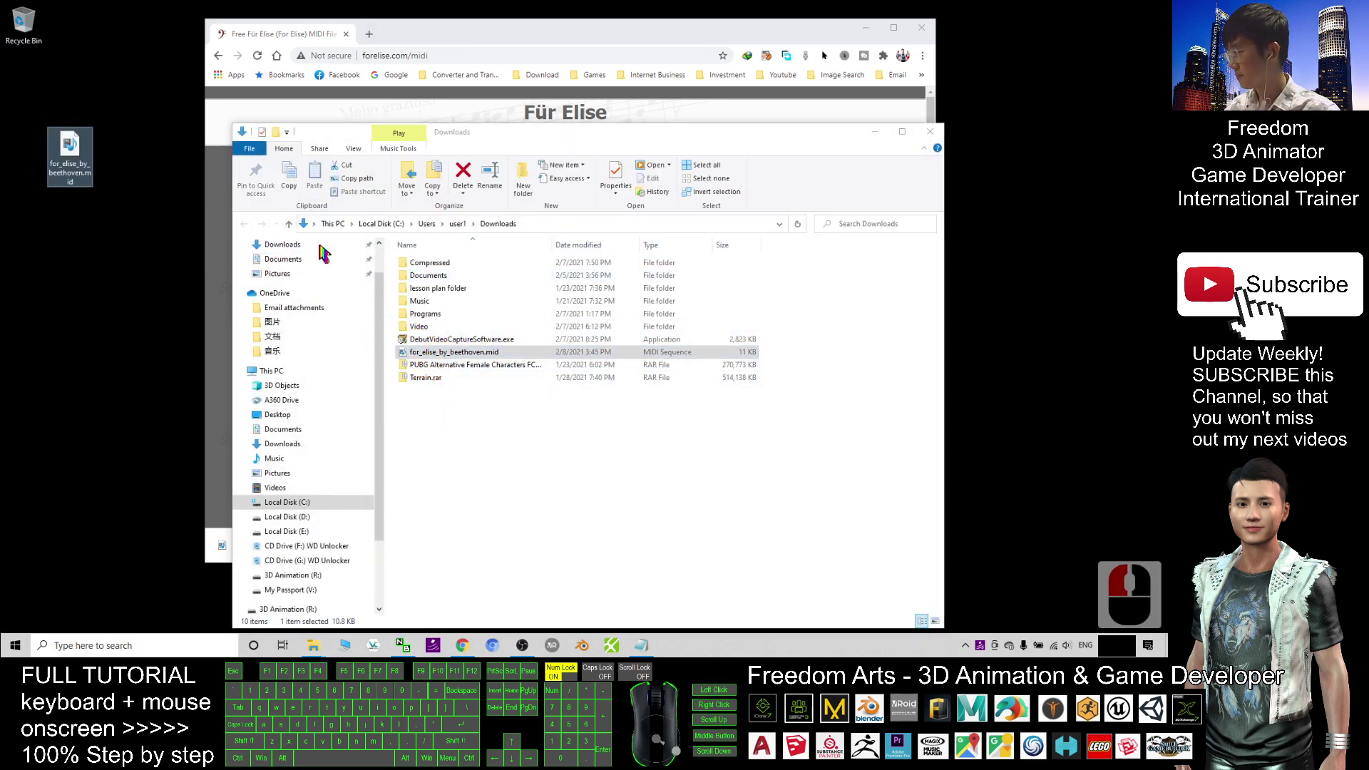
click(422, 353)
key(Delete)
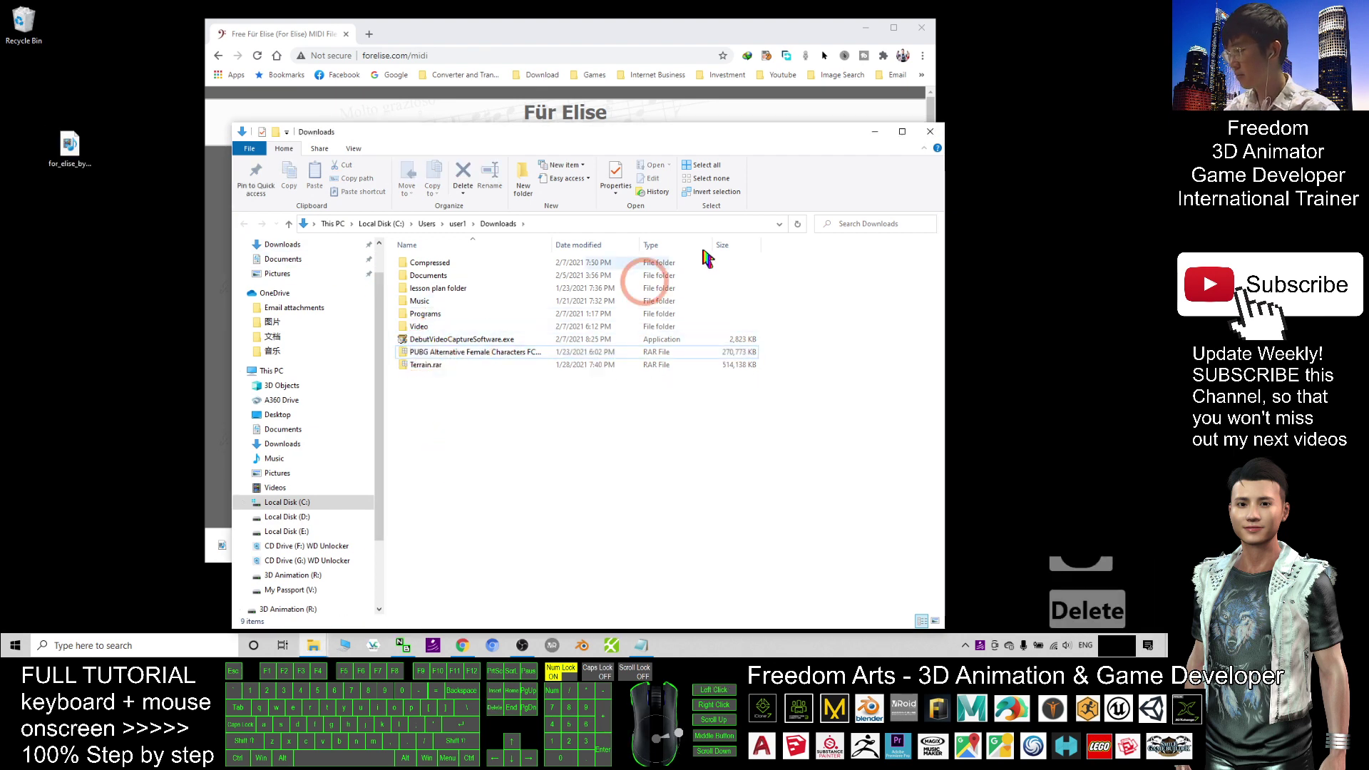
click(930, 132)
Delete the duplicate copy of the MIDI file from the desktop, confirming Yes
double_click(69, 146)
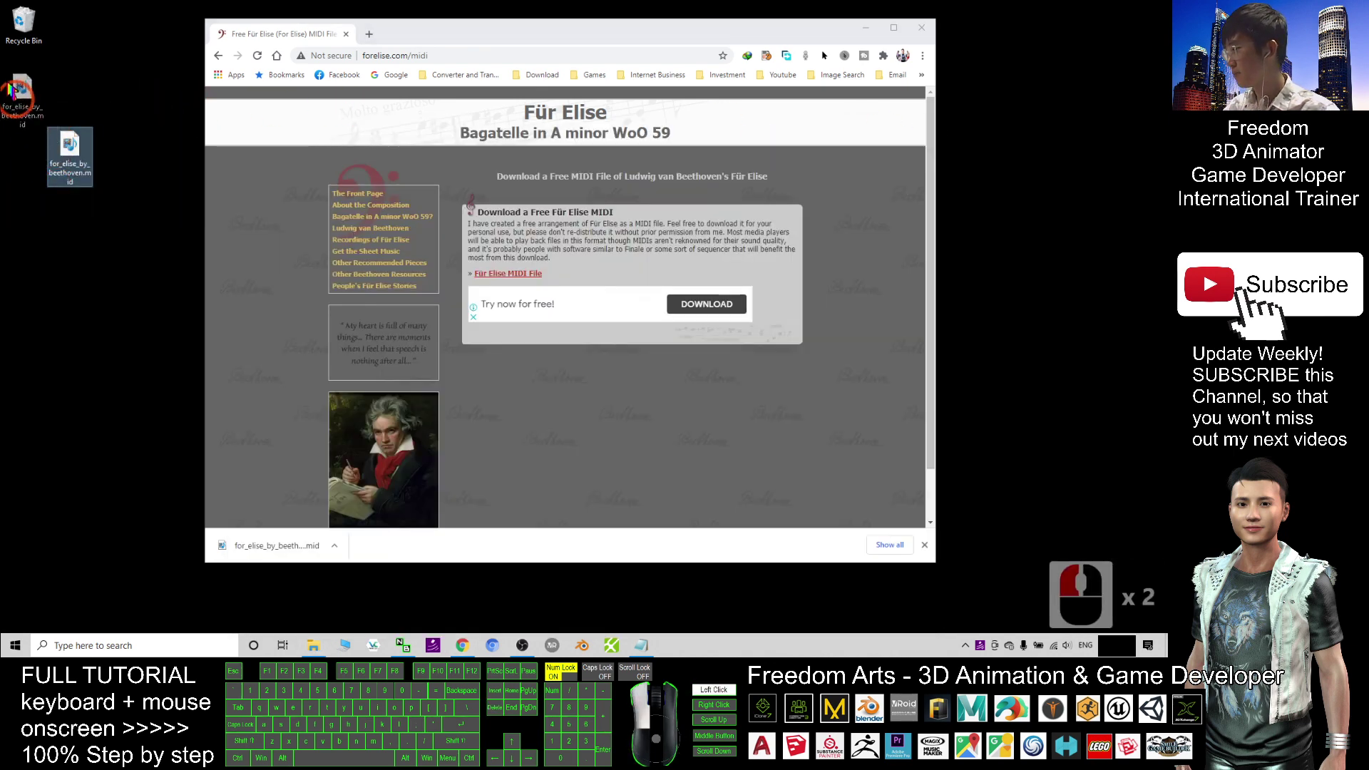
double_click(107, 37)
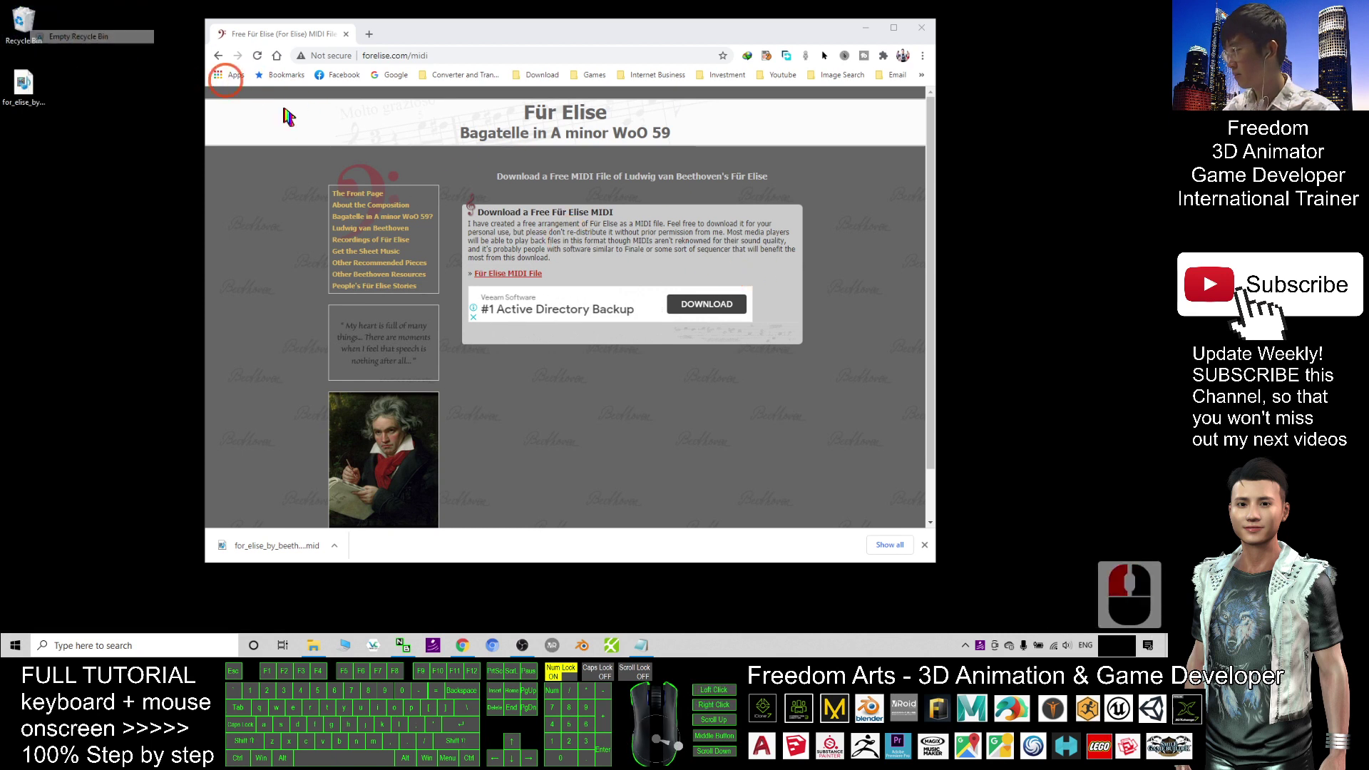
key(Delete)
click(657, 371)
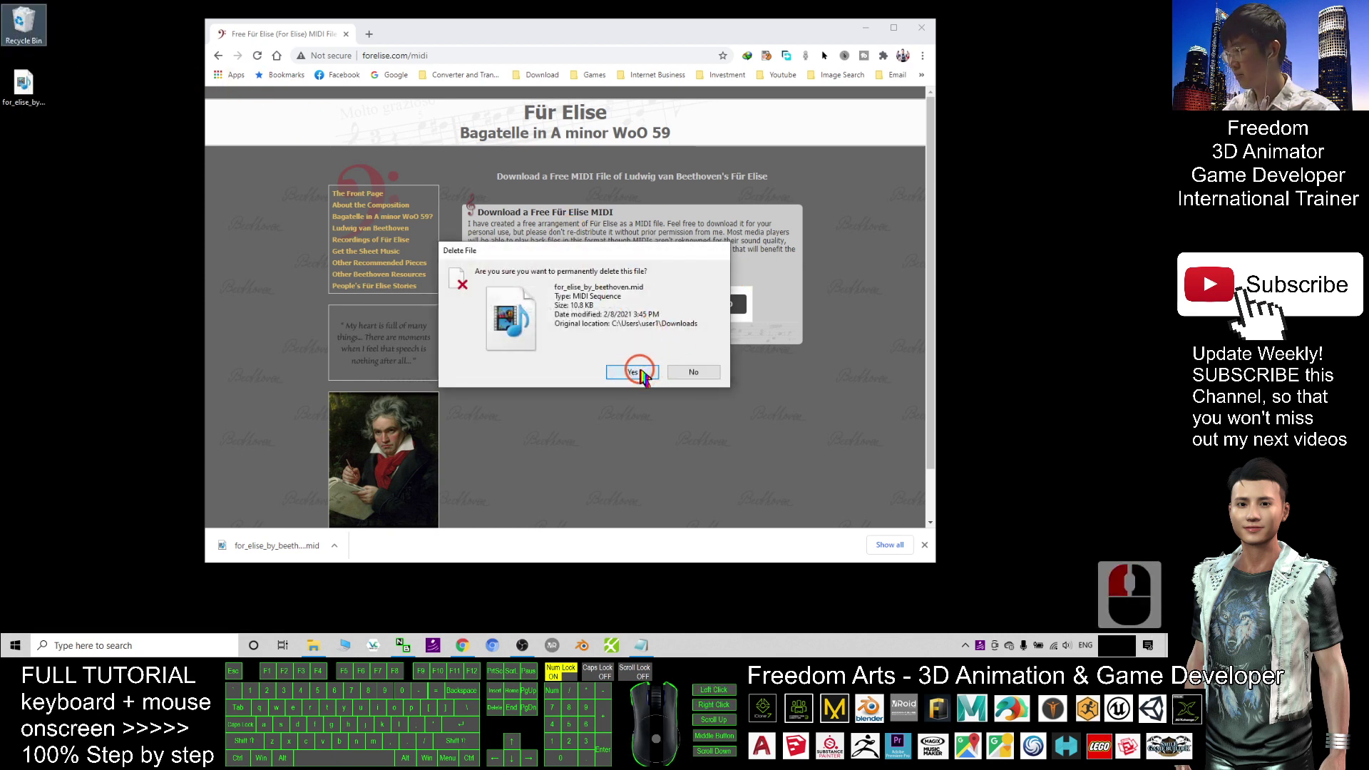
Close Chrome, play the desktop MIDI file, and open a new File Explorer window
click(921, 29)
double_click(44, 107)
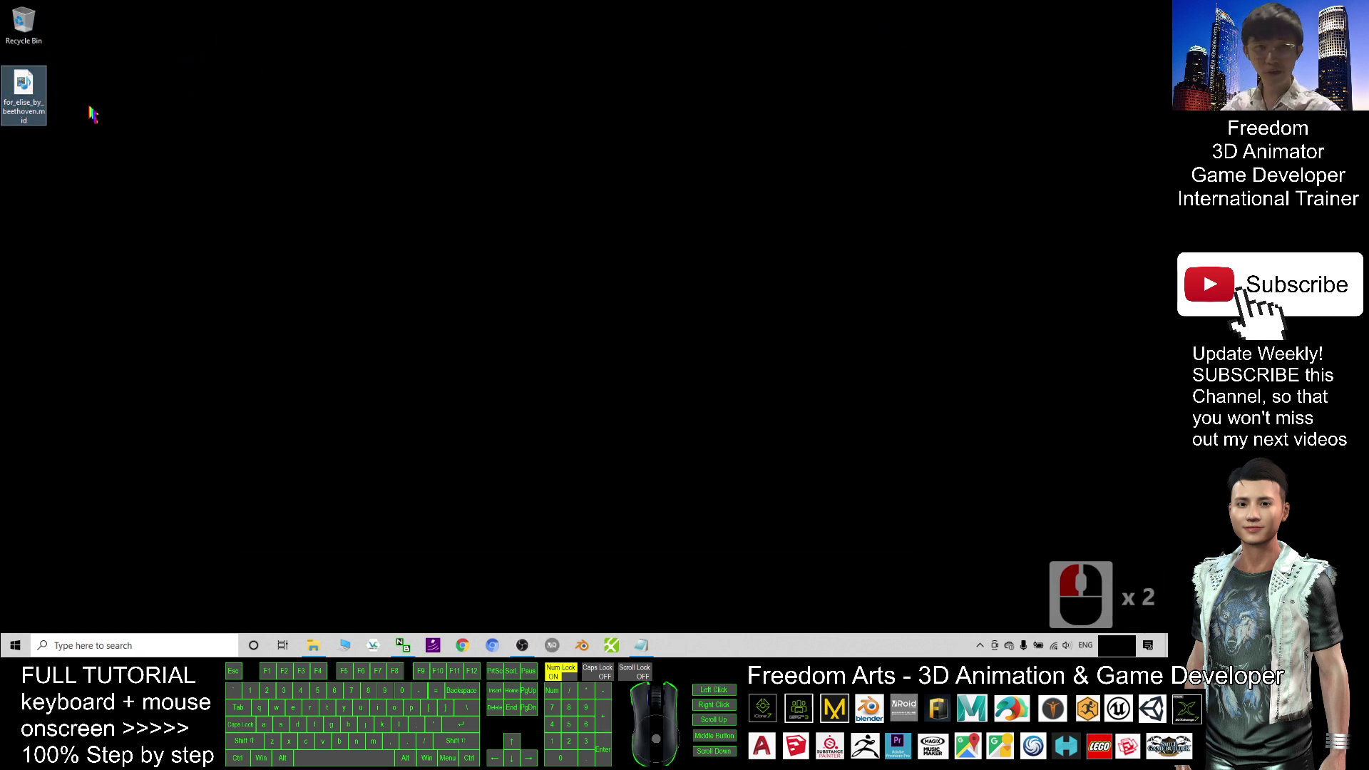
right_click(318, 652)
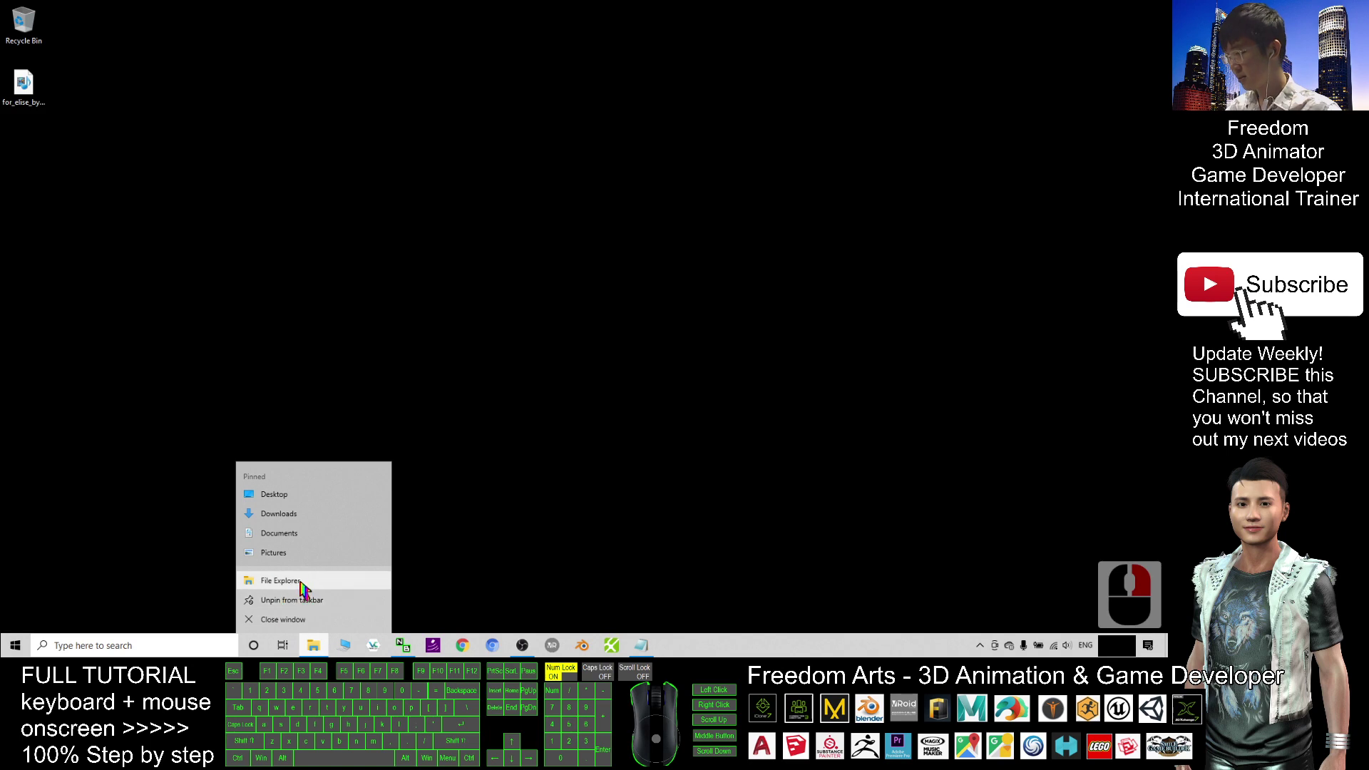
click(301, 580)
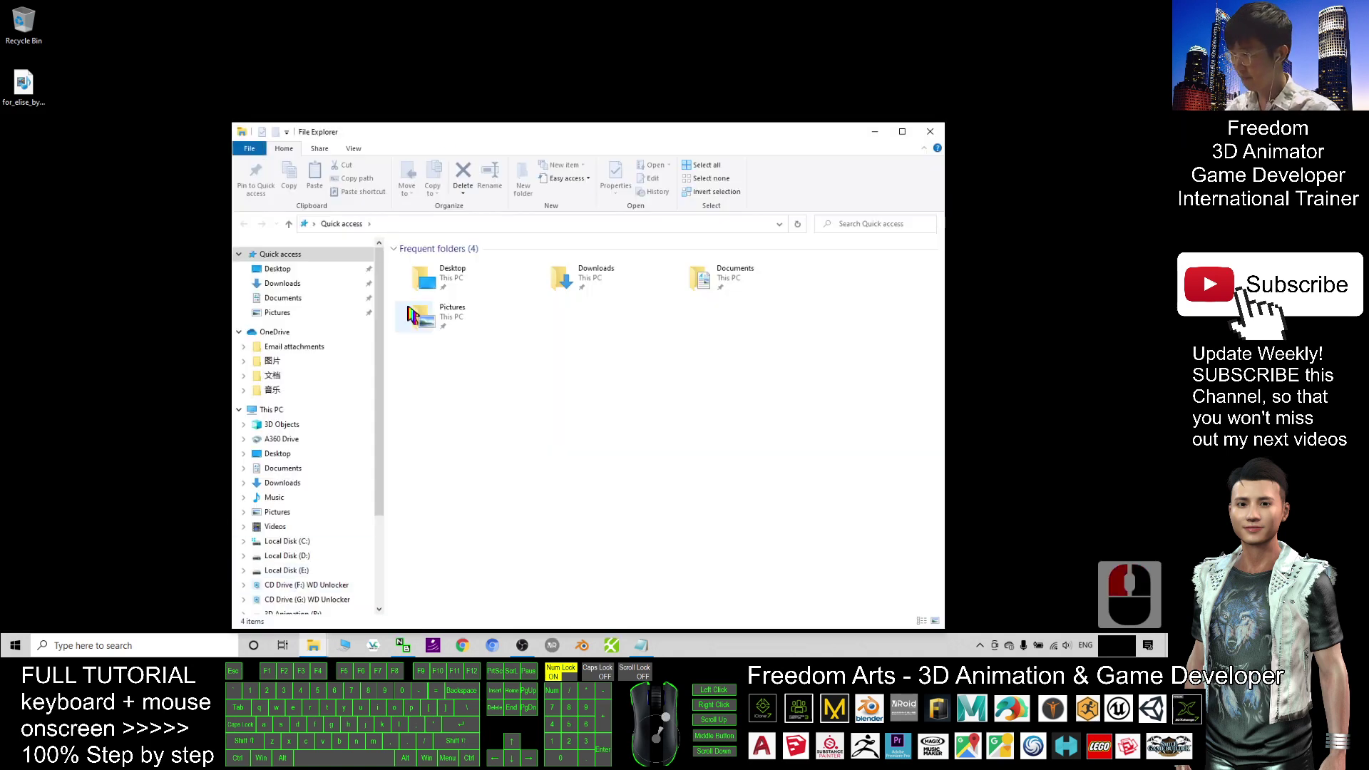
drag(514, 133, 509, 86)
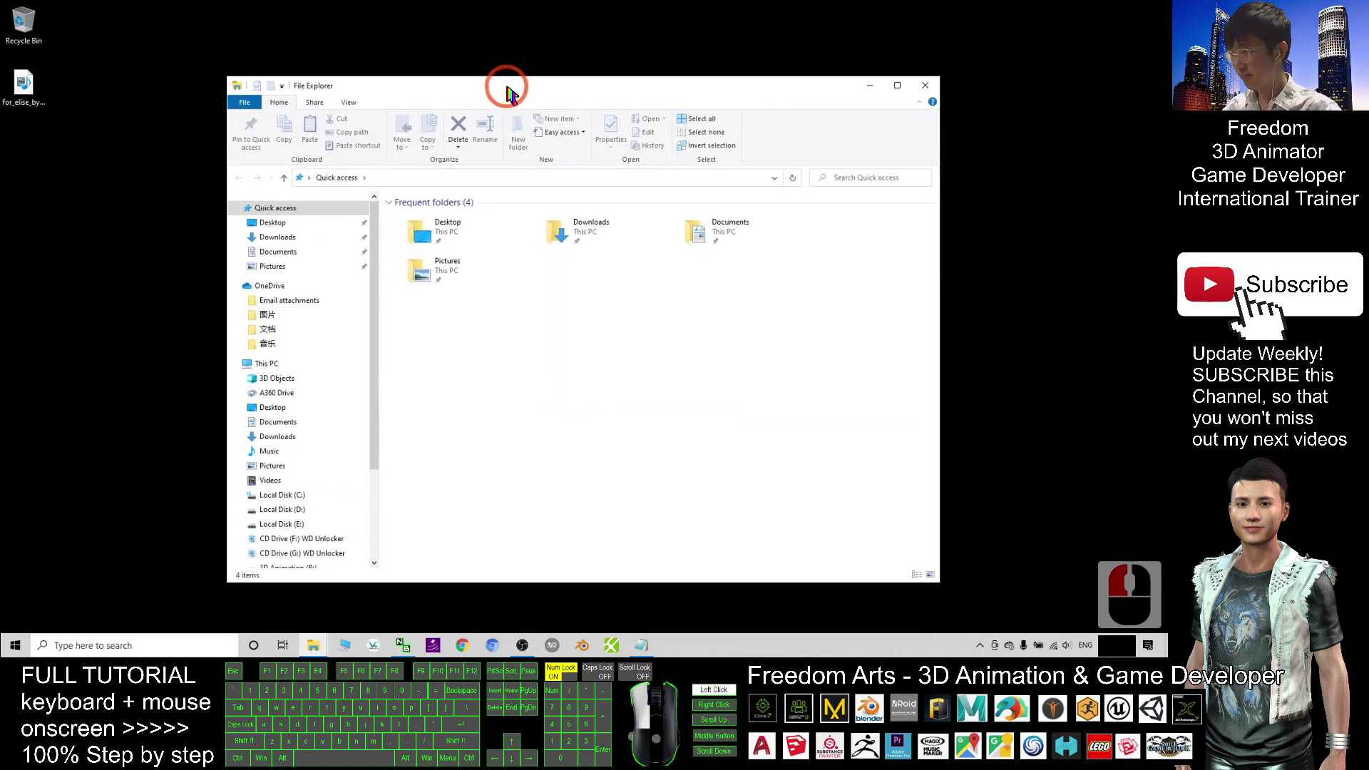
Review the View tab settings in File Explorer's Folder Options, then close the dialog
click(347, 100)
click(815, 128)
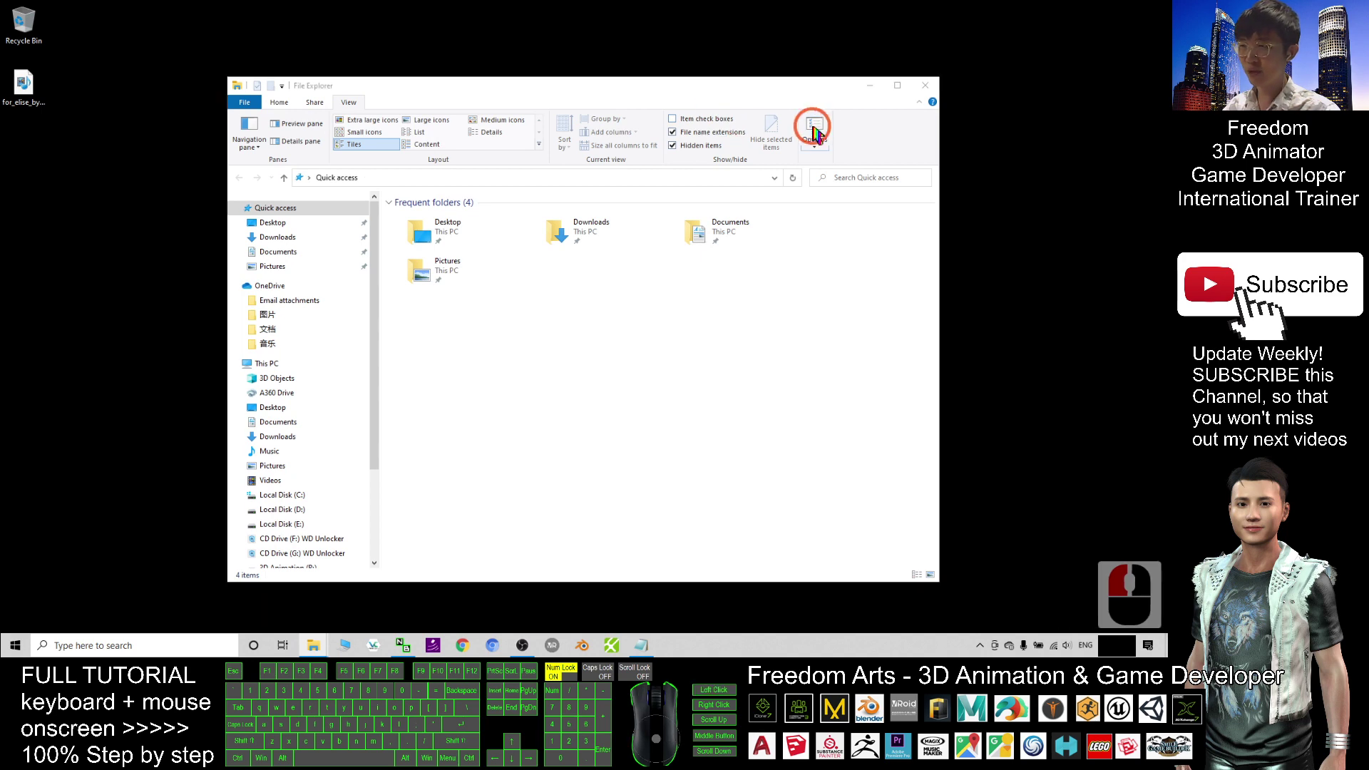
click(289, 231)
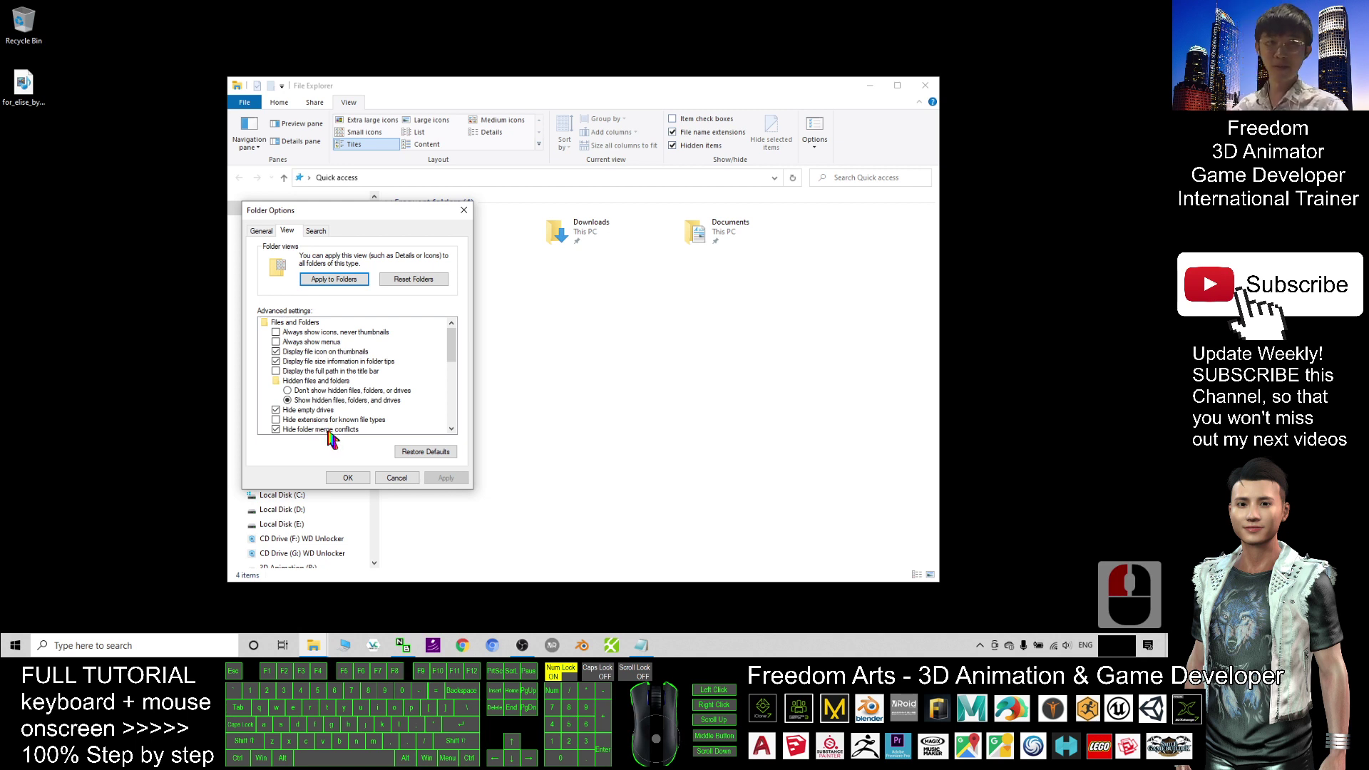
click(25, 89)
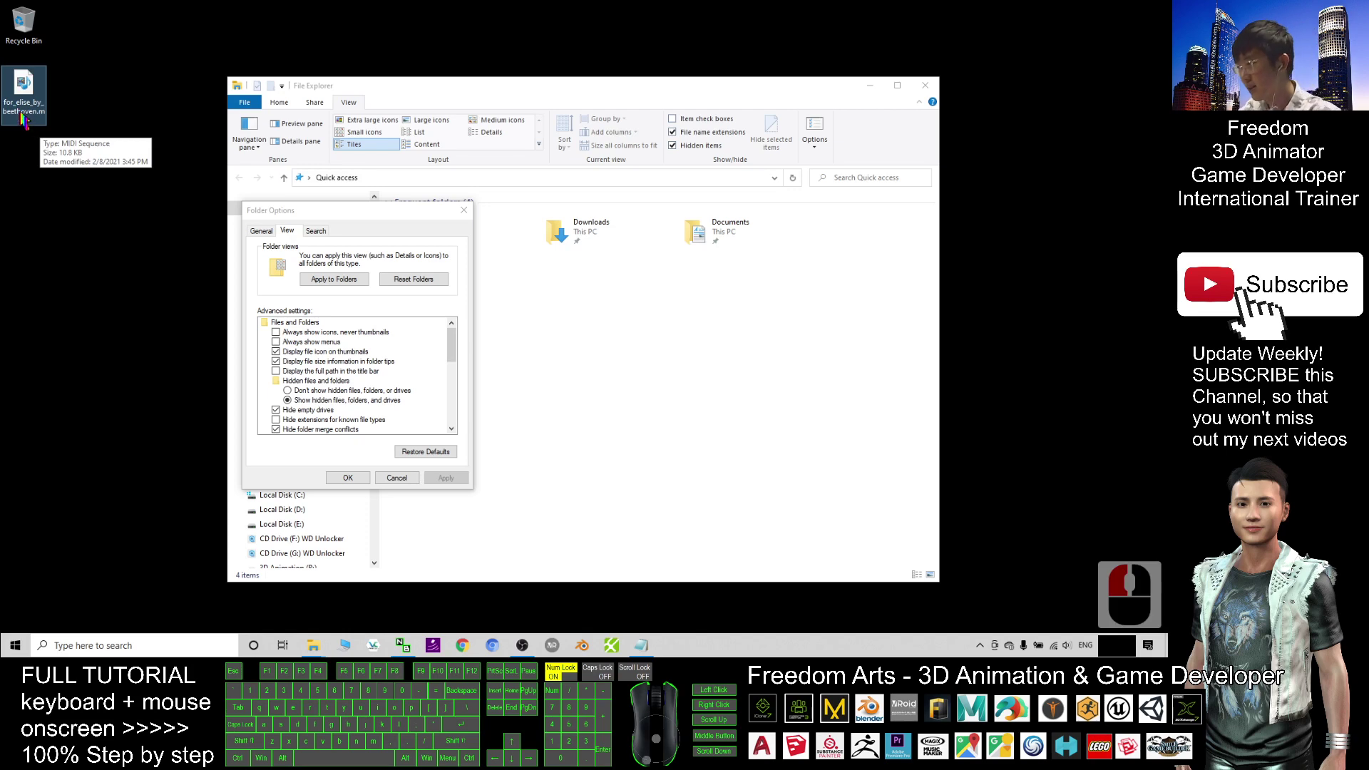
click(463, 209)
click(101, 92)
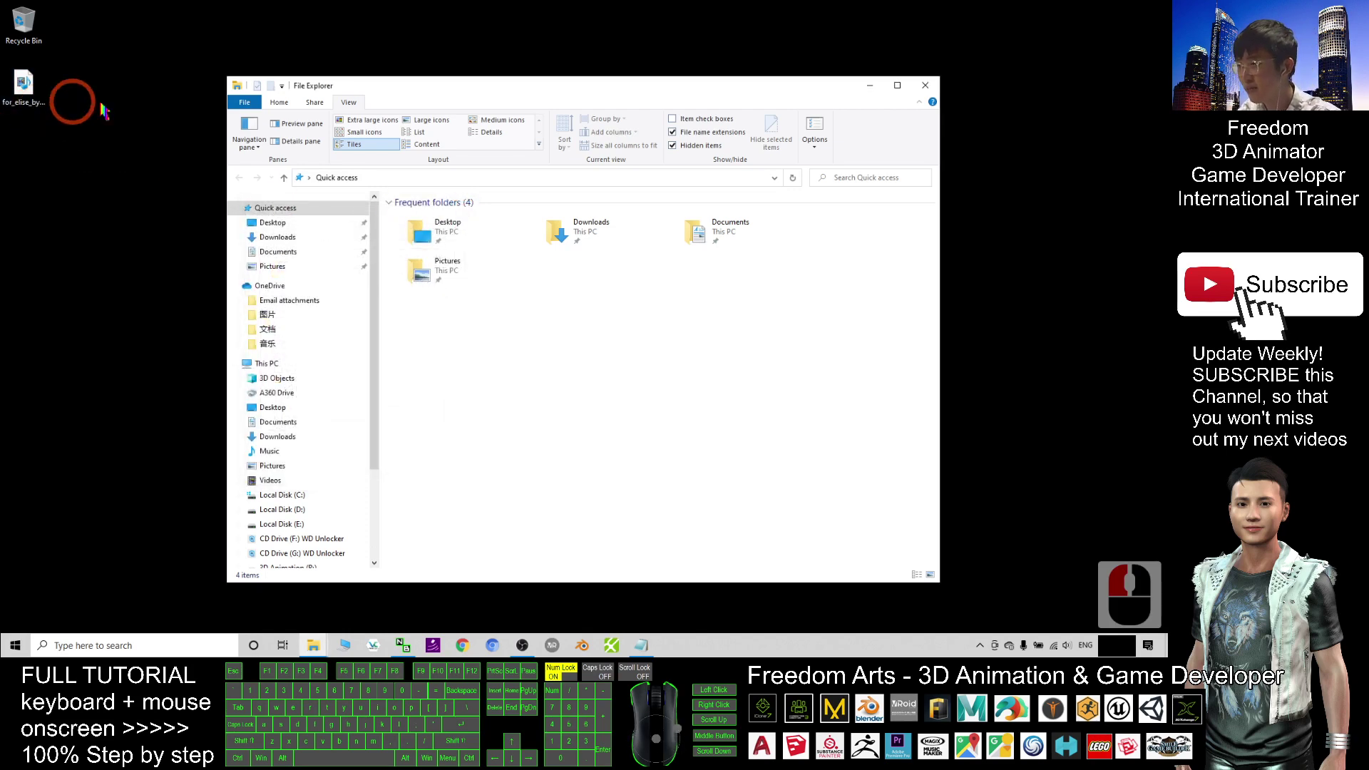
Close File Explorer and play for_elise_by_beethoven.mid from the desktop
key(alt+F4)
click(28, 78)
double_click(31, 79)
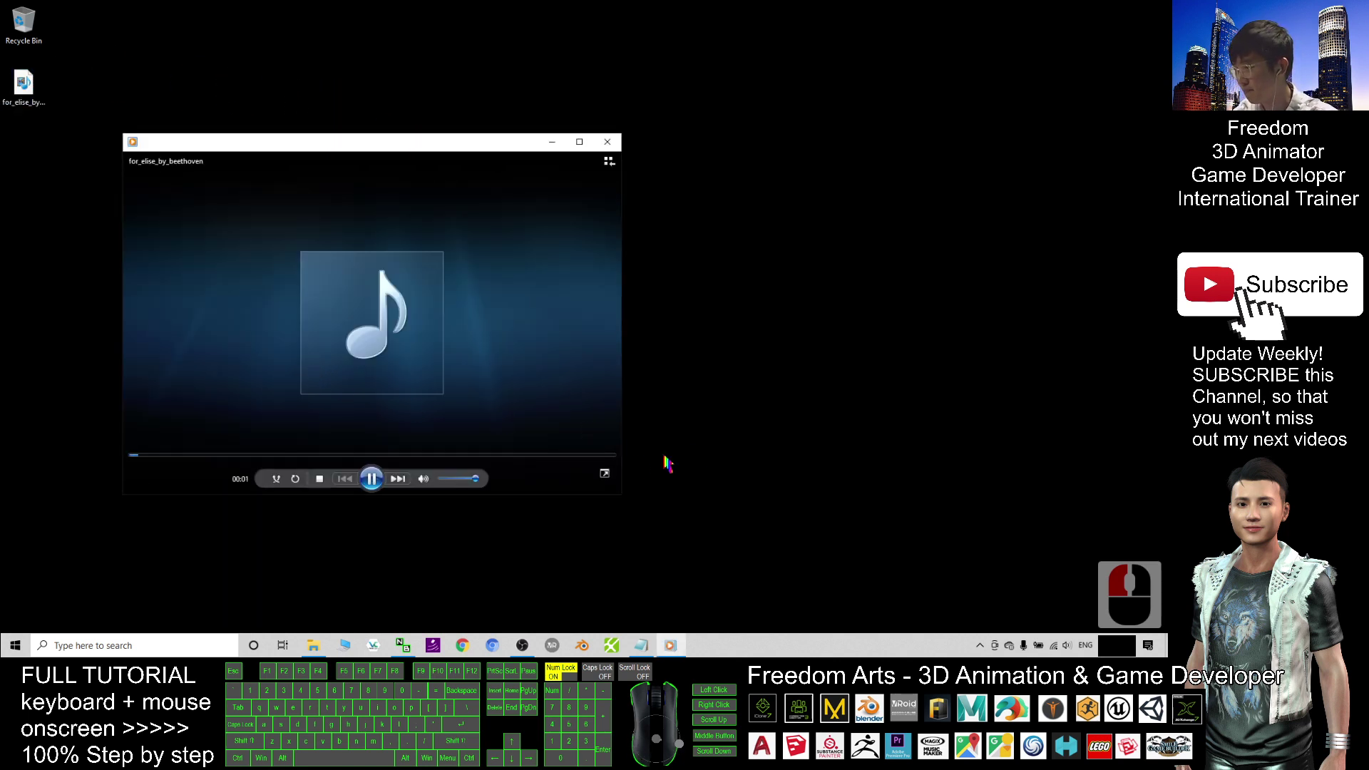
Check the system volume, close Windows Media Player, and select the desktop MIDI file
click(1067, 646)
mouse_move(275, 408)
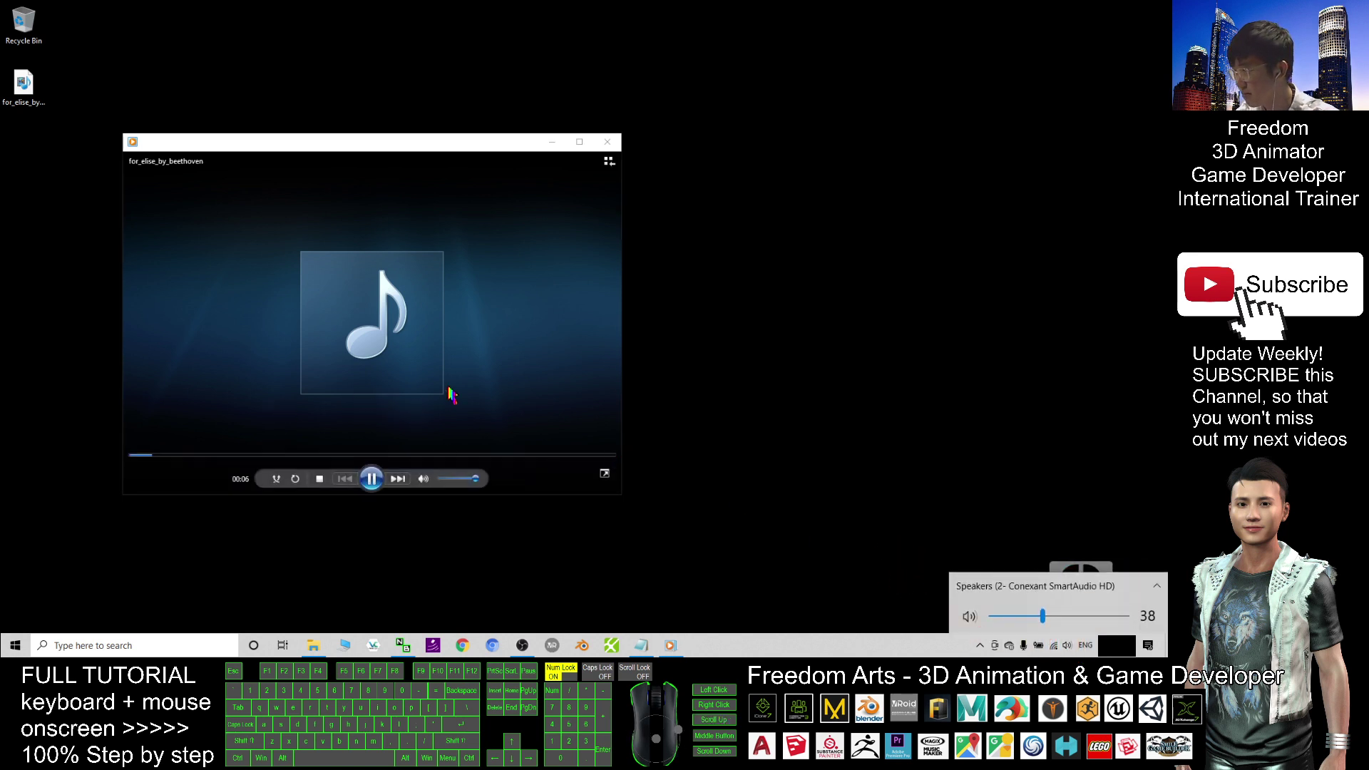
click(499, 298)
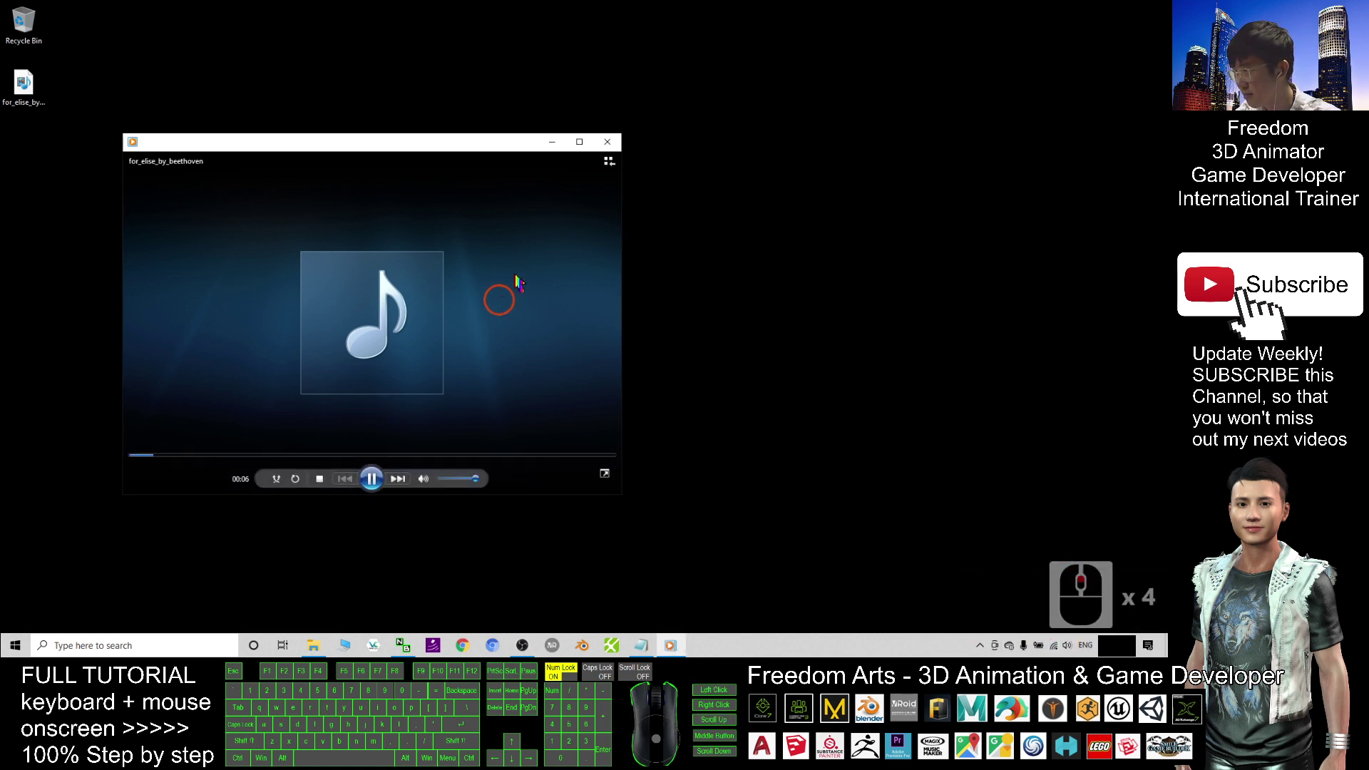
click(607, 143)
click(44, 114)
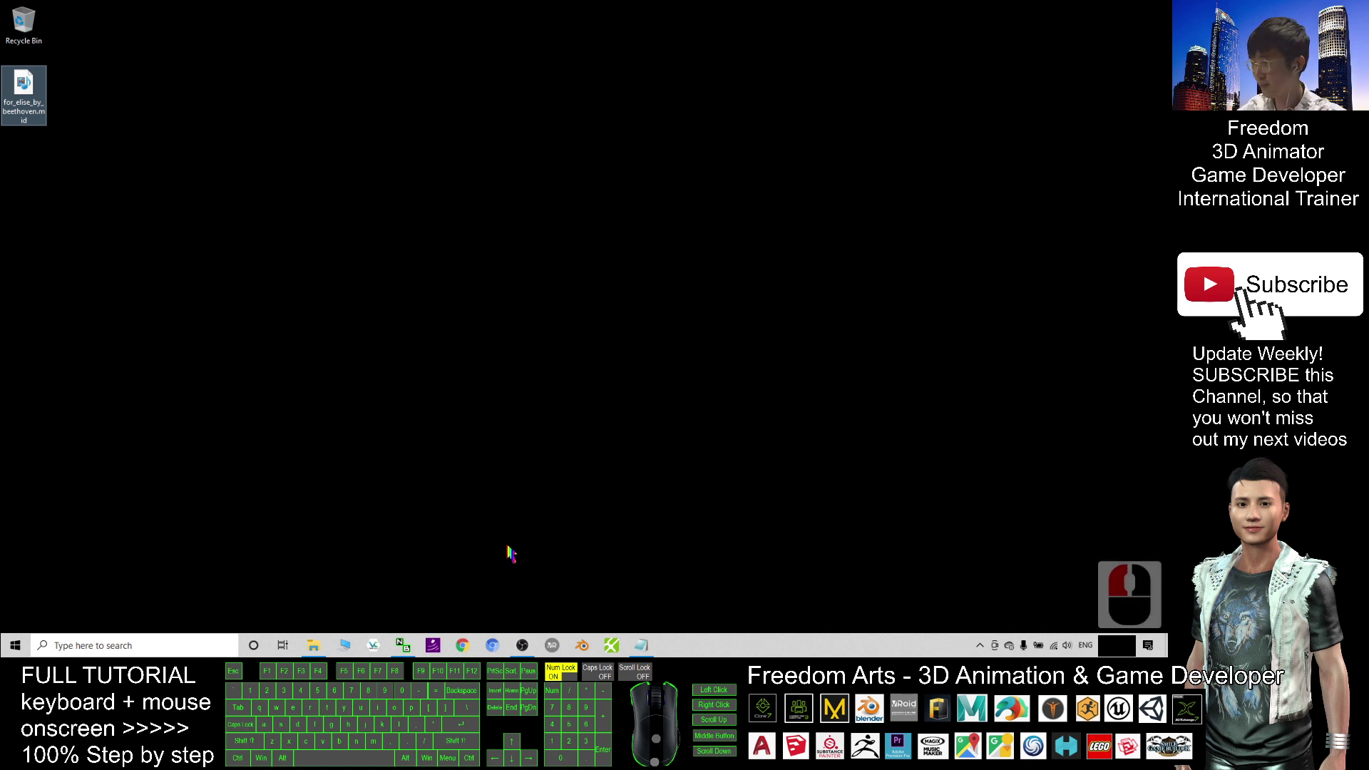
Launch Synthesia from the taskbar search and position its window beside the desktop MIDI file
click(92, 646)
text(synthesia)
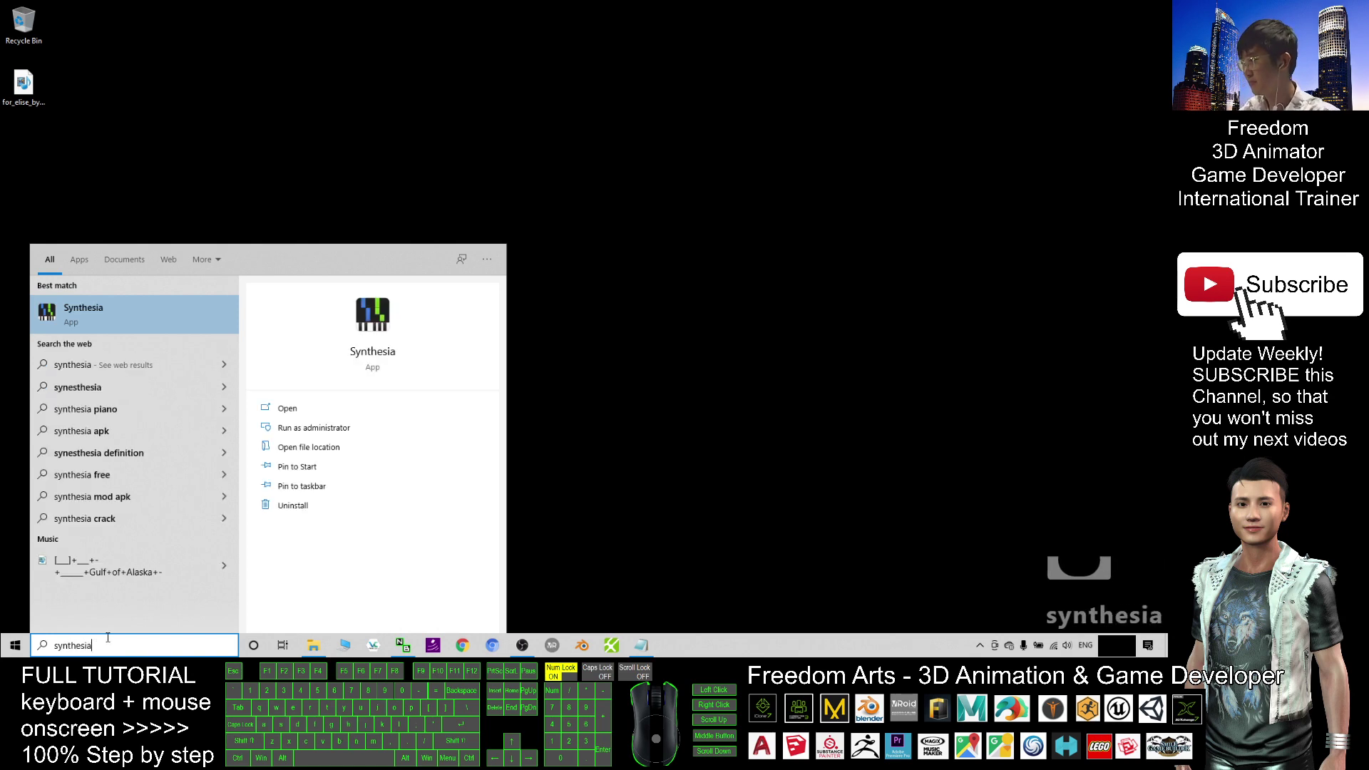
click(121, 309)
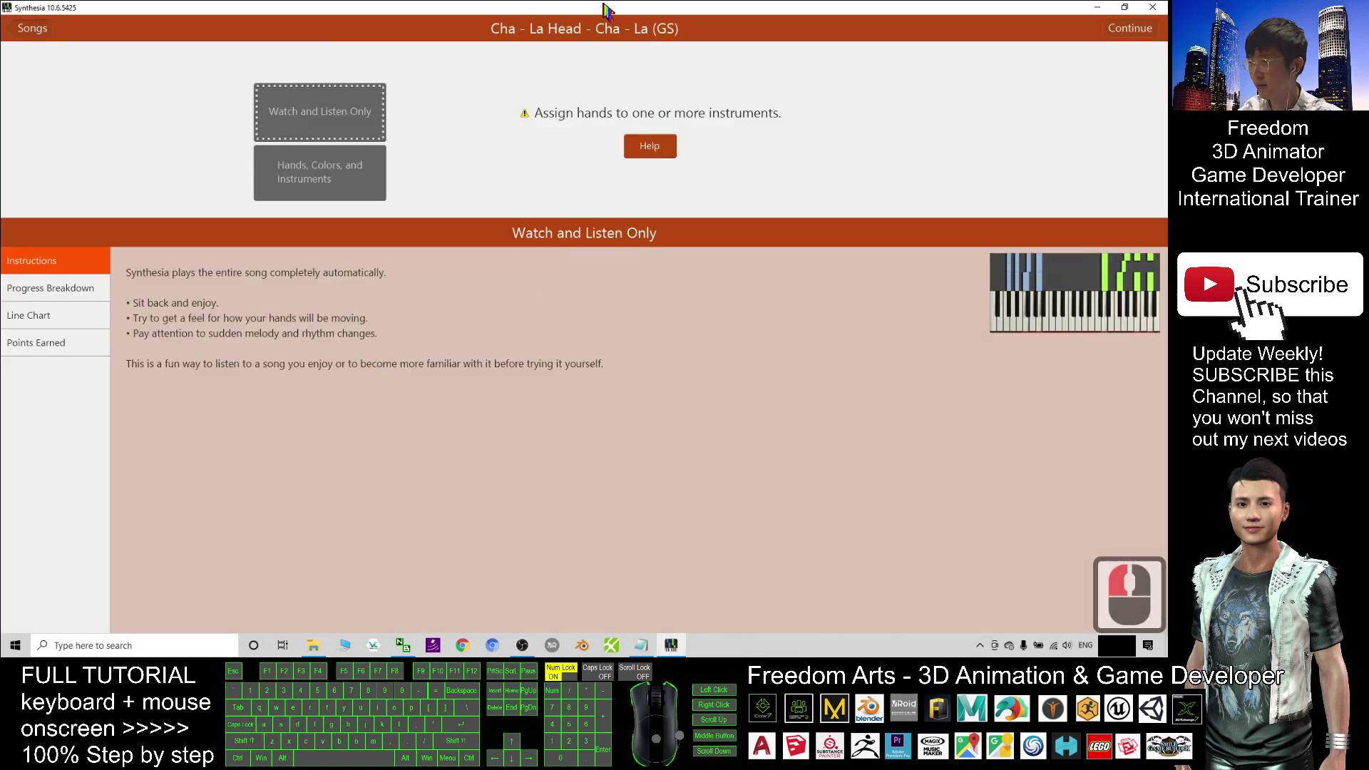
drag(602, 9, 768, 51)
click(750, 64)
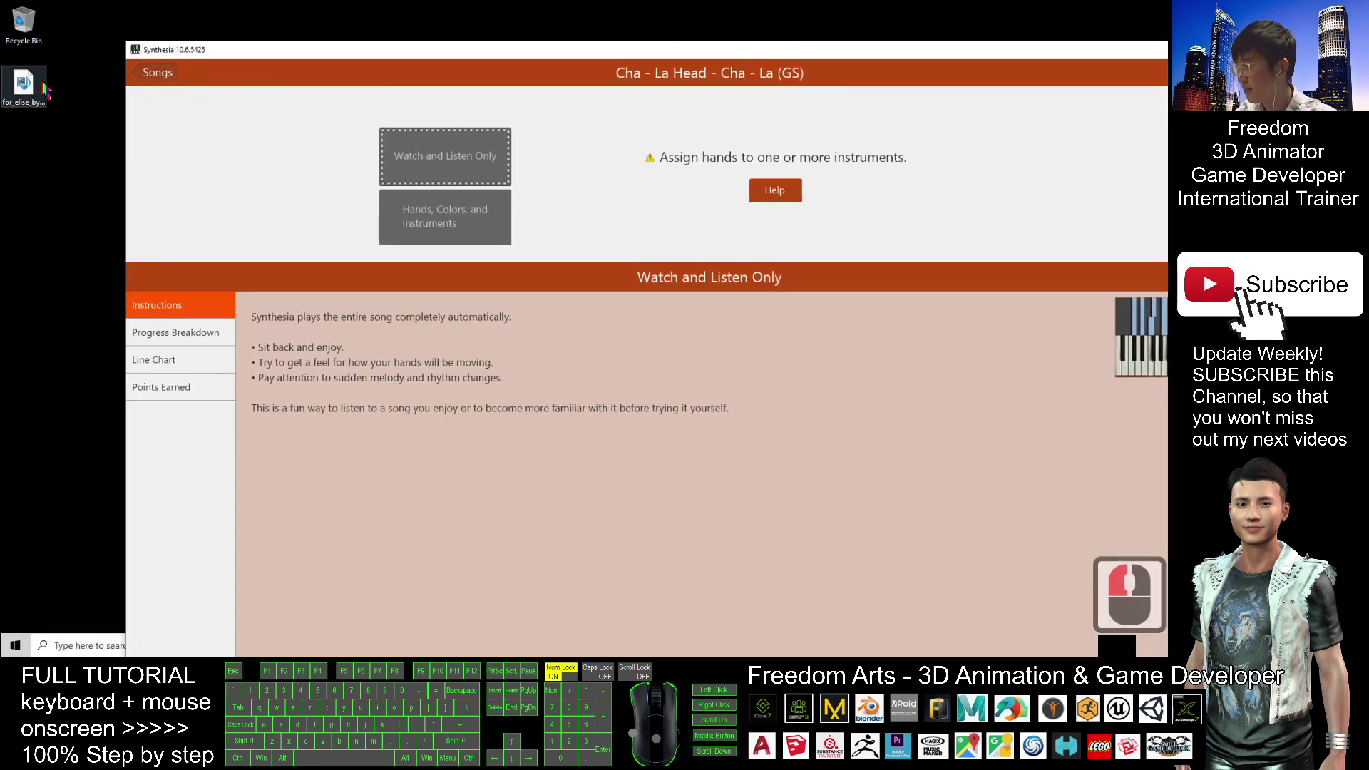
drag(23, 84, 184, 76)
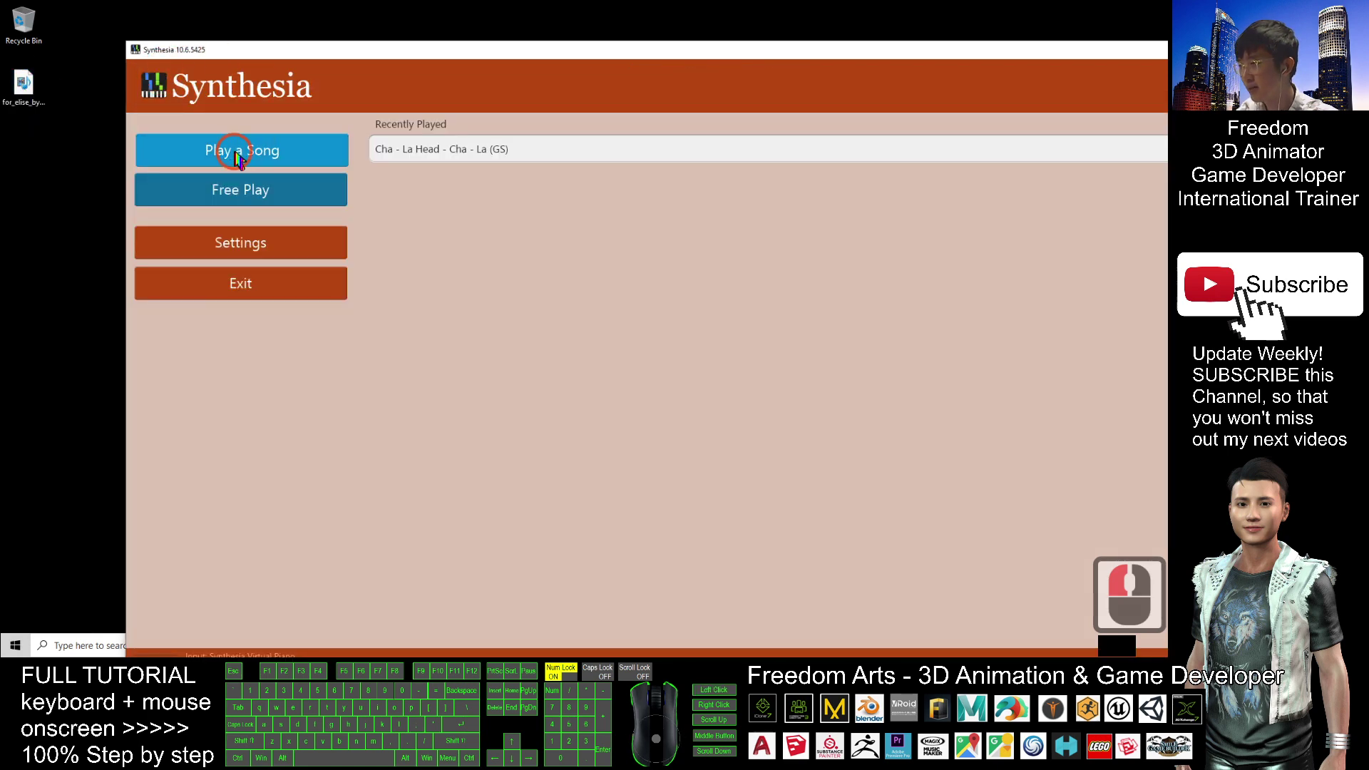
Open Play a Song, maximize Synthesia, and choose to get more songs
click(225, 159)
drag(371, 56, 318, 39)
click(515, 49)
scroll(330, 279, down, 6)
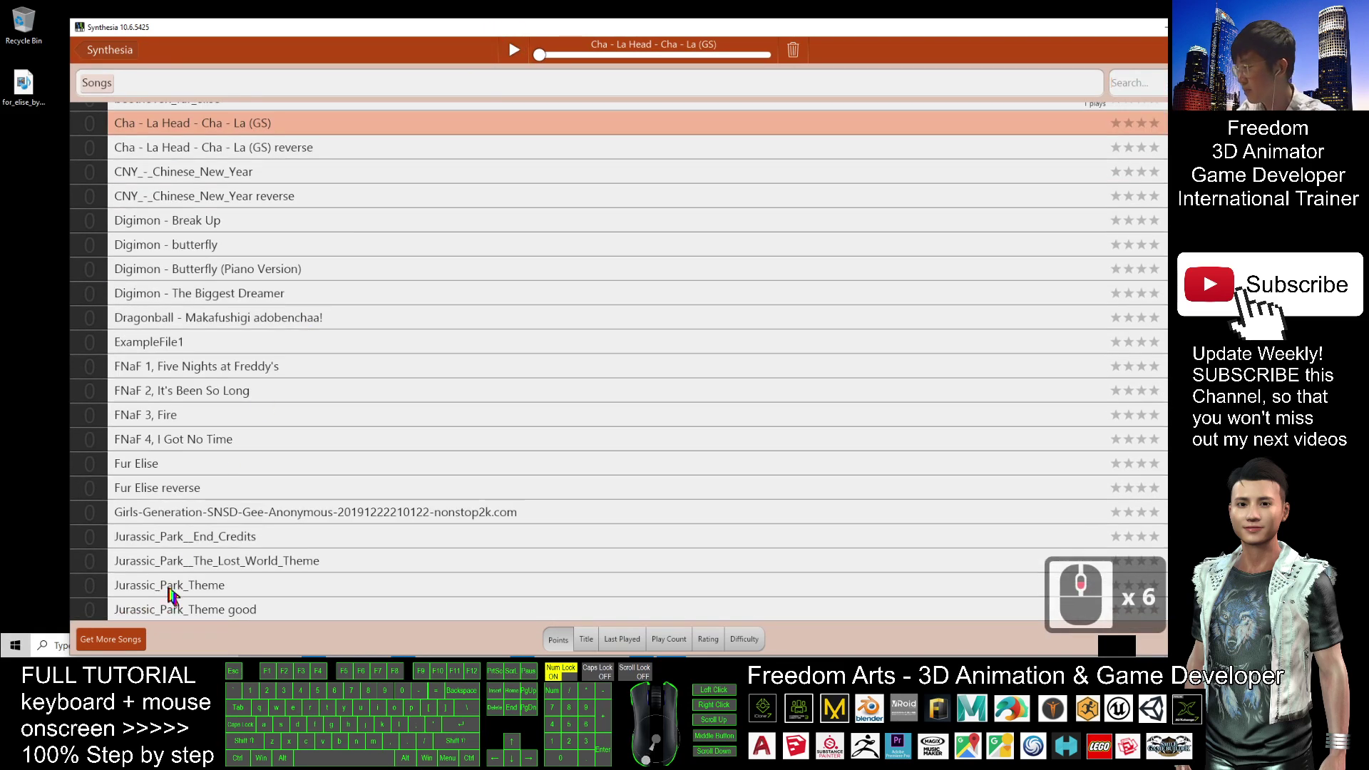
double_click(781, 45)
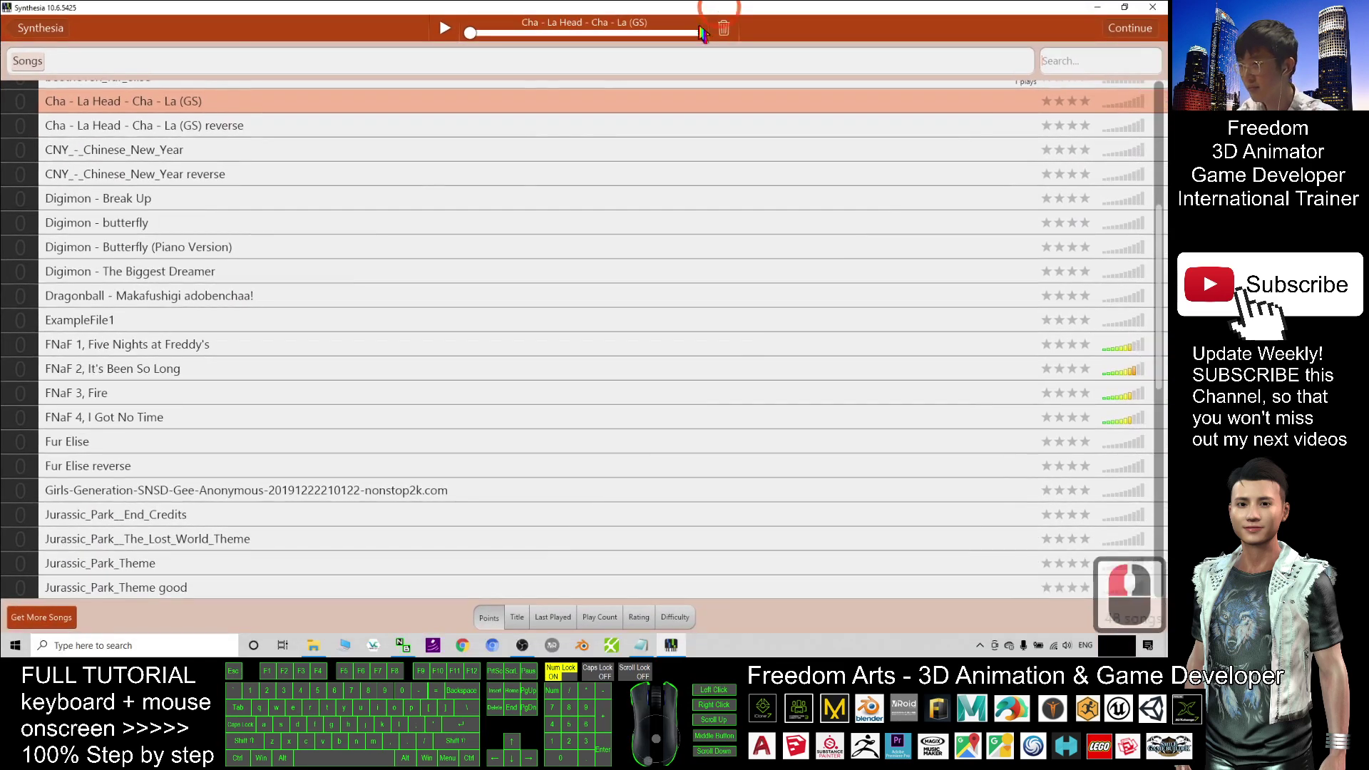
scroll(172, 456, down, 6)
click(36, 618)
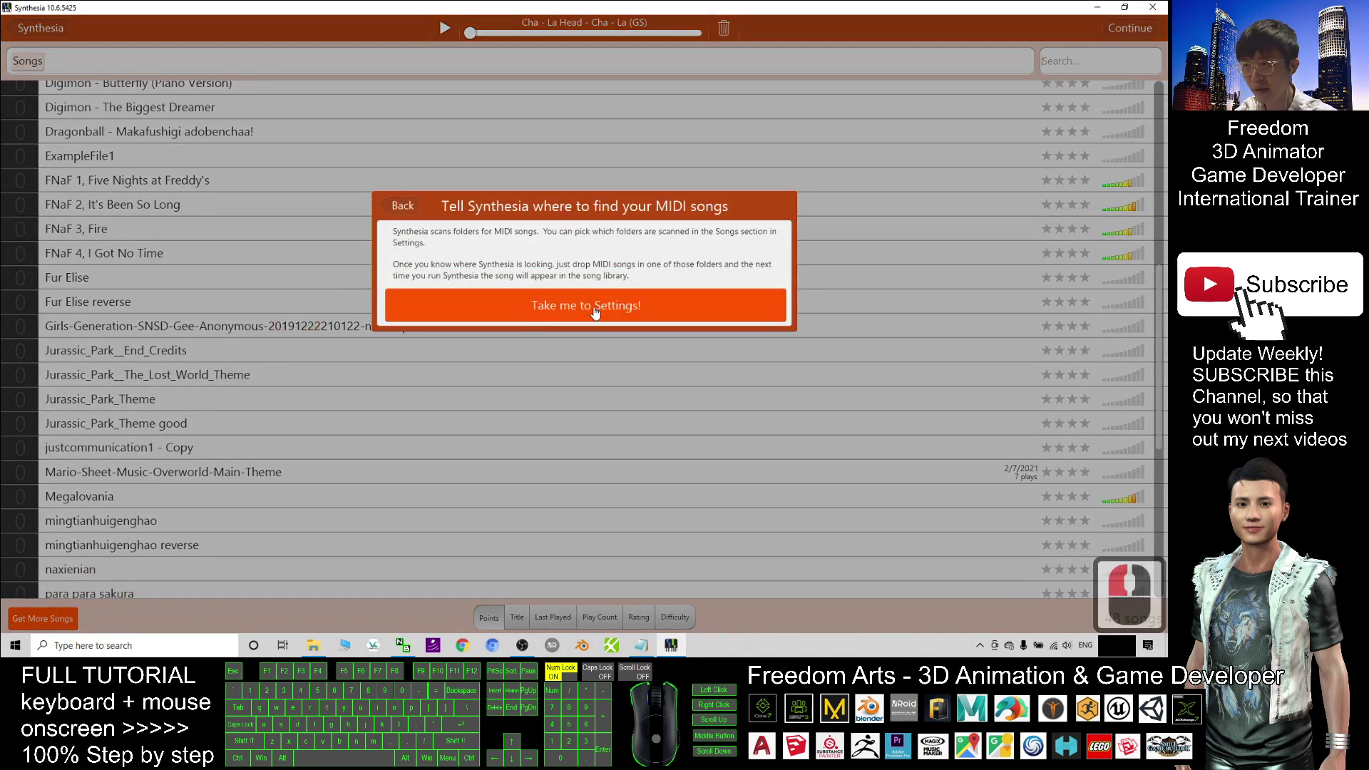
Add D:\My Files\Desktop as a Synthesia song location and go back to the main menu
click(597, 316)
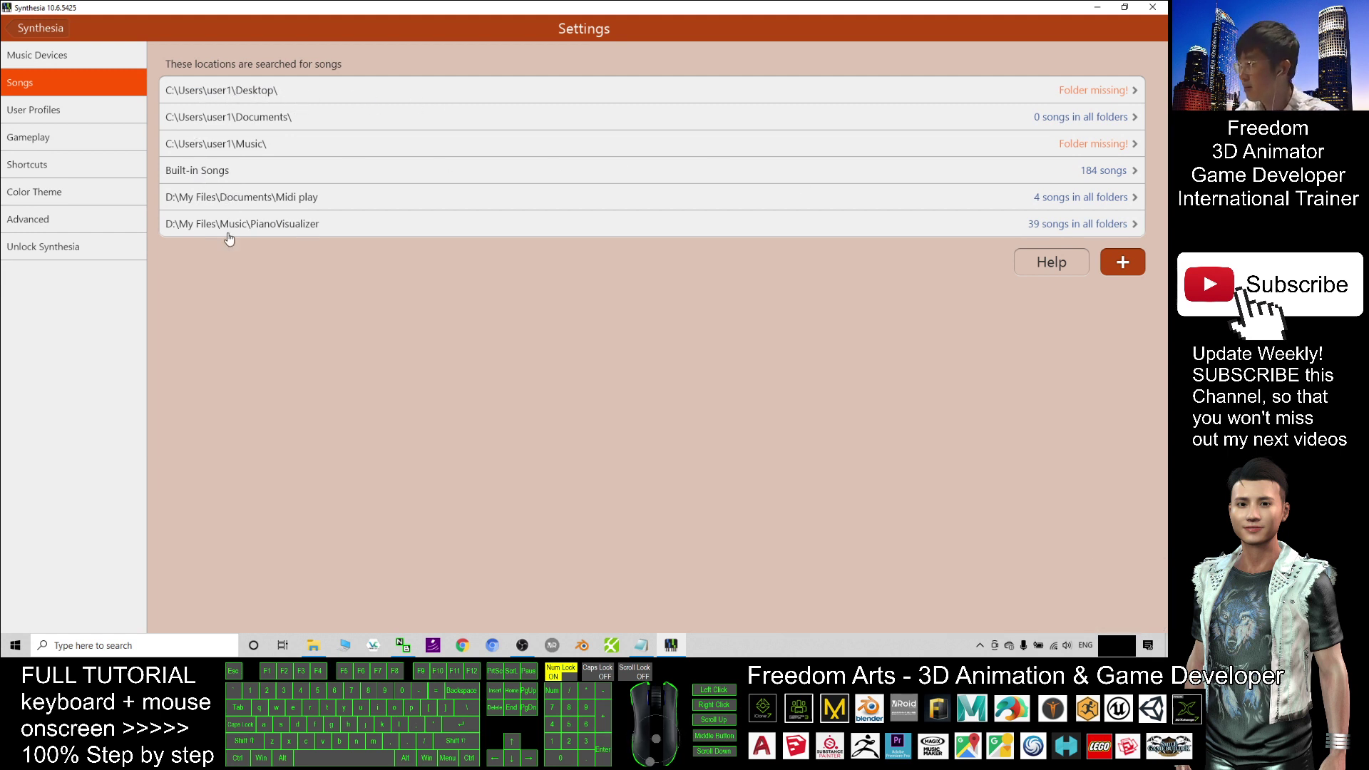
click(1123, 262)
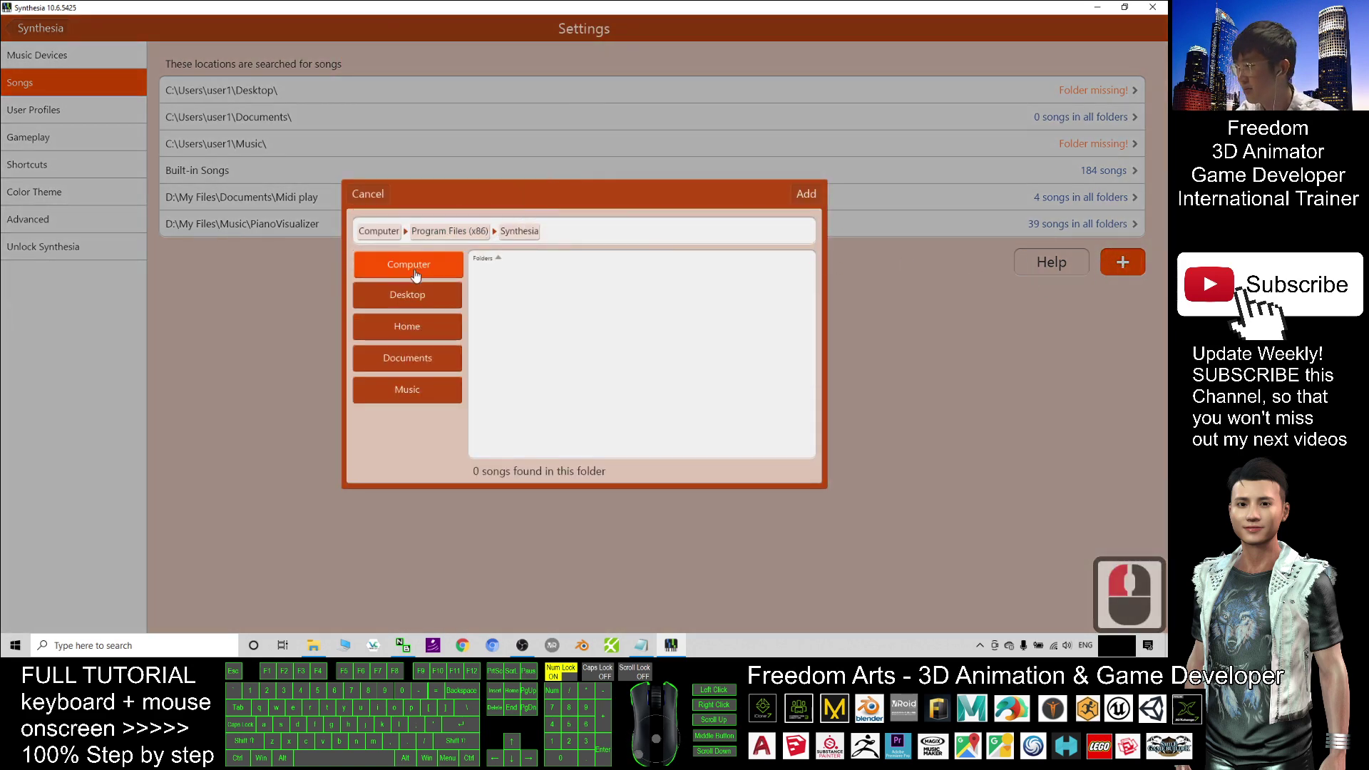
click(404, 300)
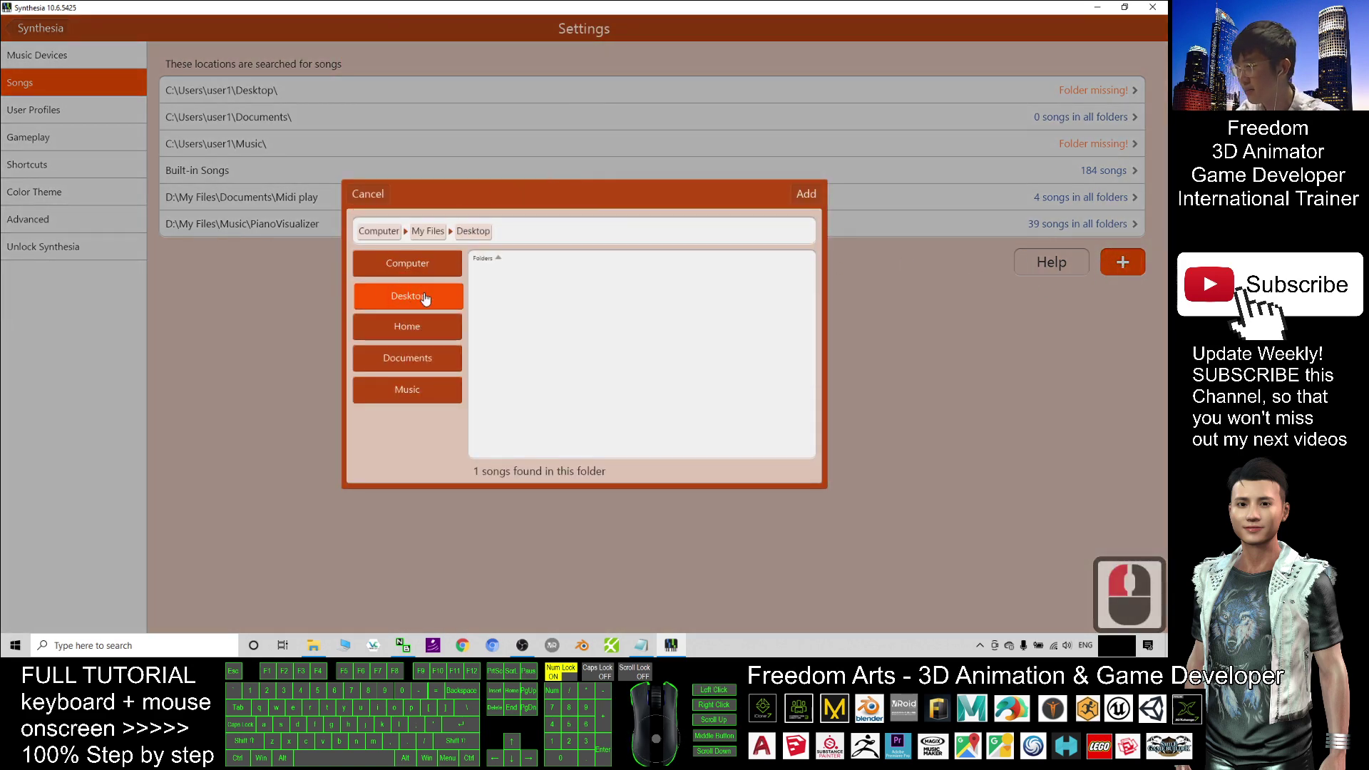
click(806, 196)
click(605, 398)
click(34, 28)
Restore the window and play for_elise_by_beethoven in Watch and Listen Only mode
click(127, 114)
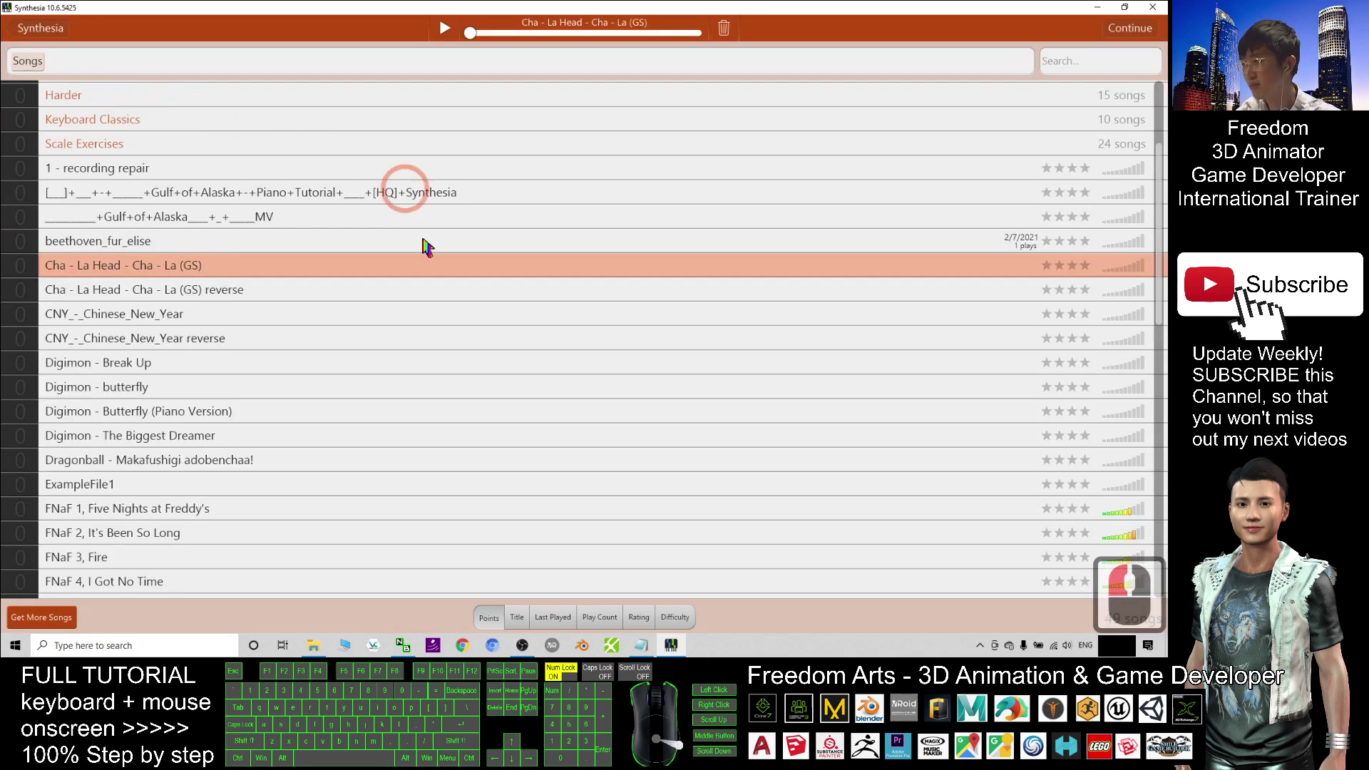
scroll(263, 299, down, 5)
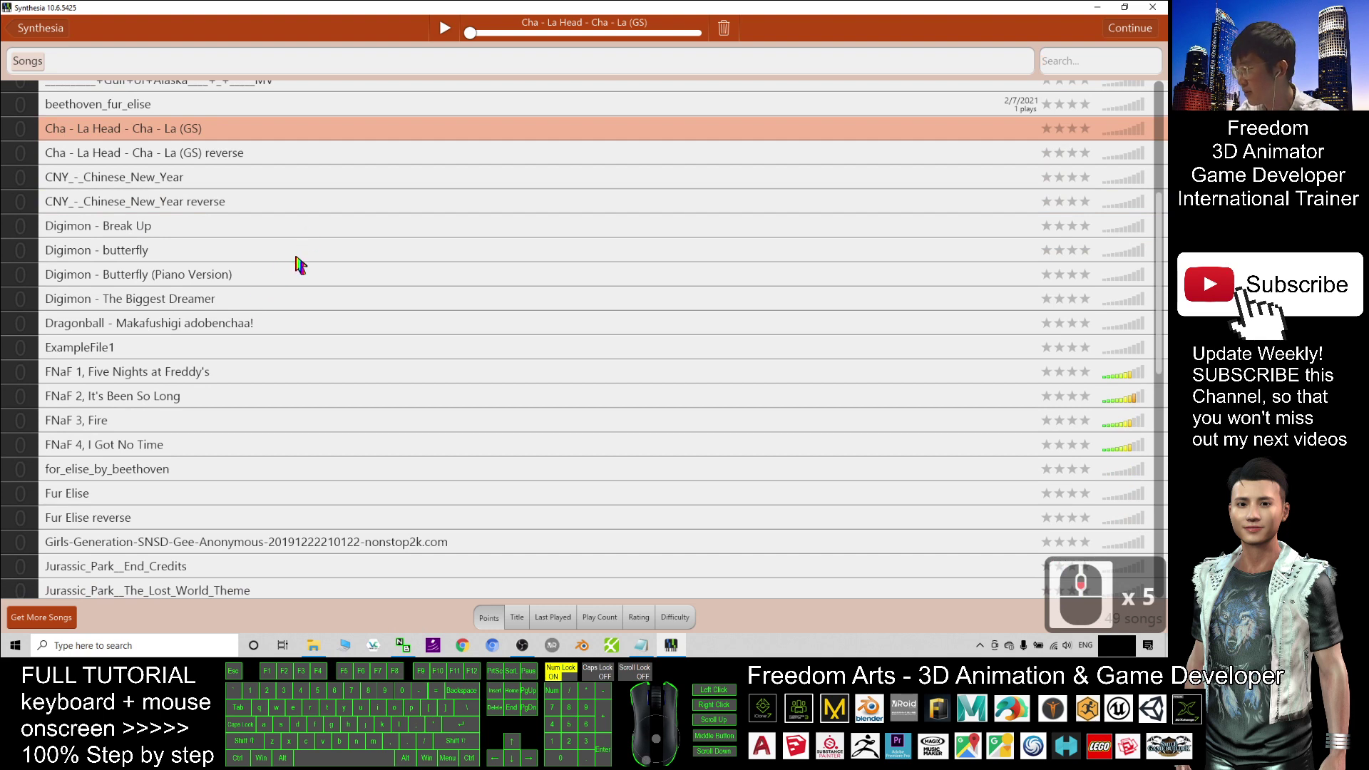
scroll(298, 267, down, 2)
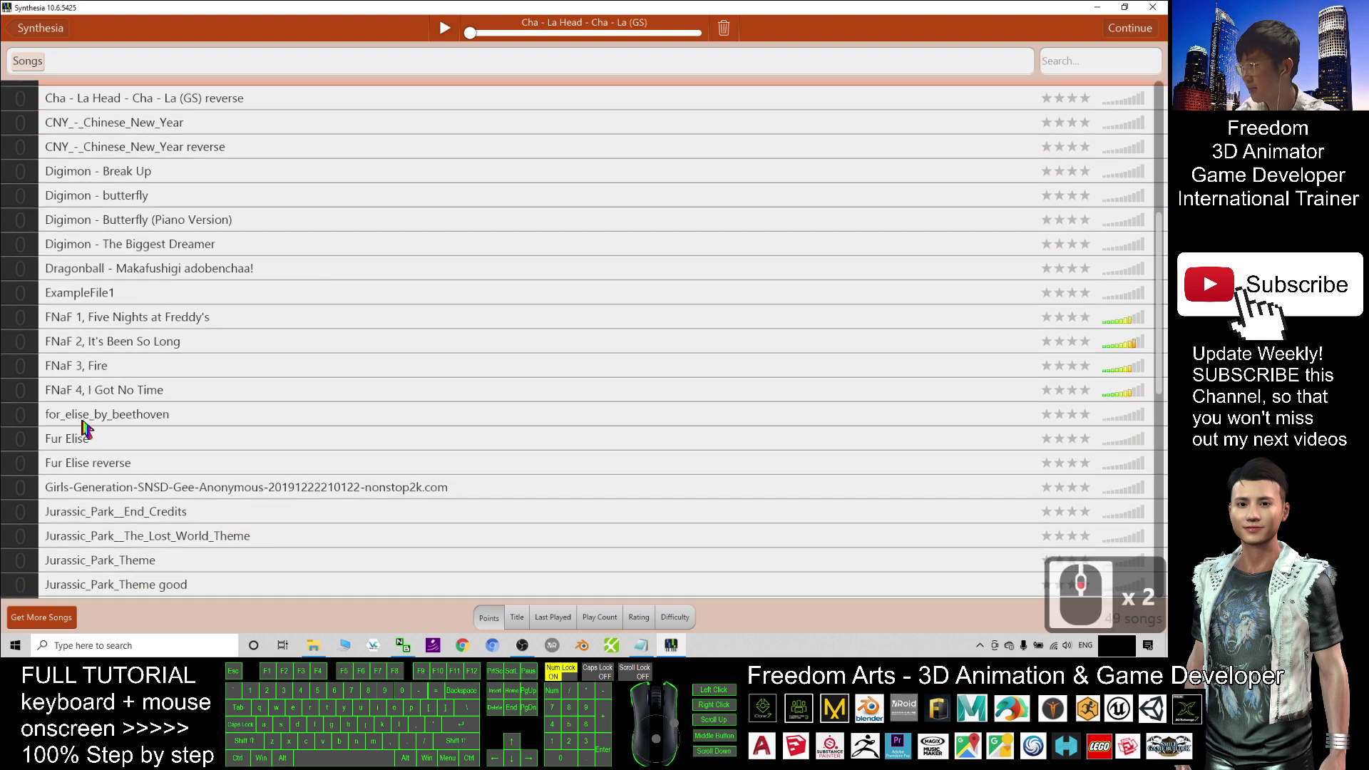
double_click(386, 9)
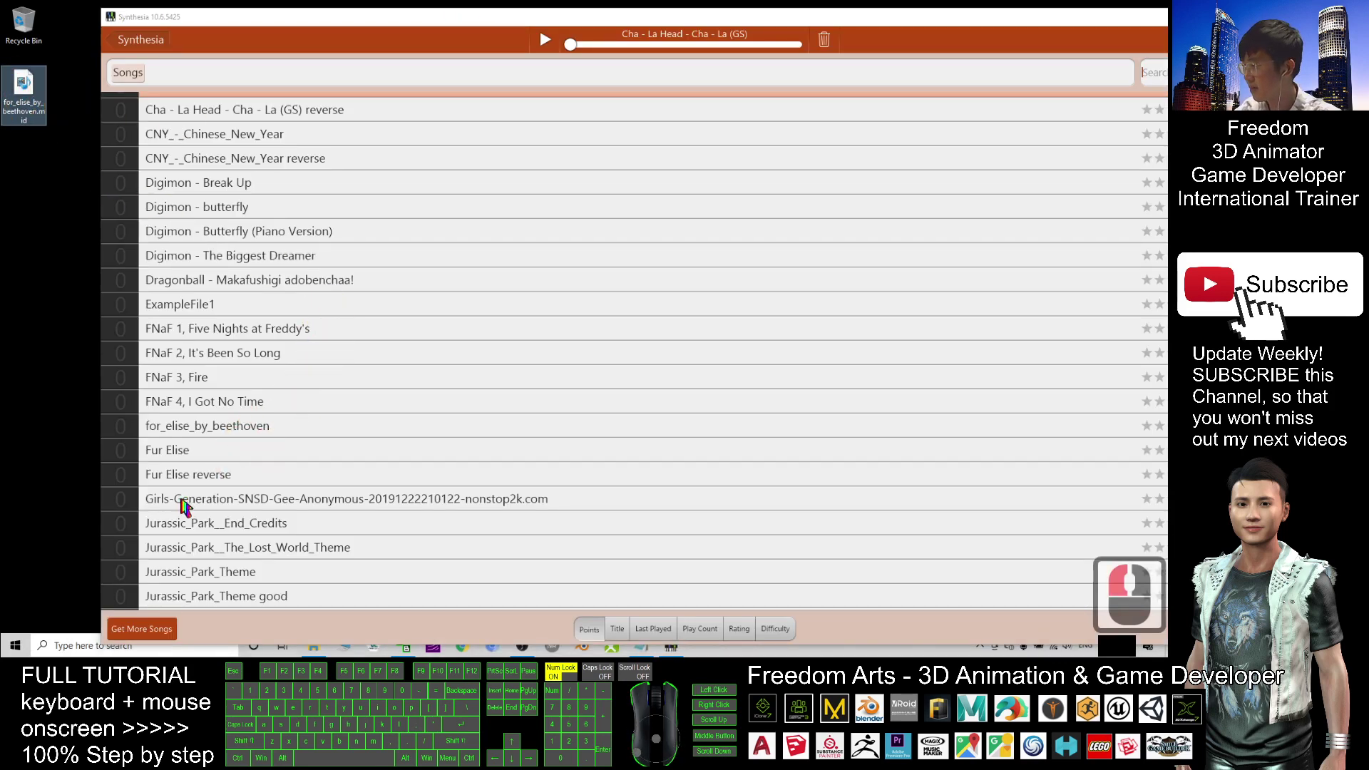
click(229, 428)
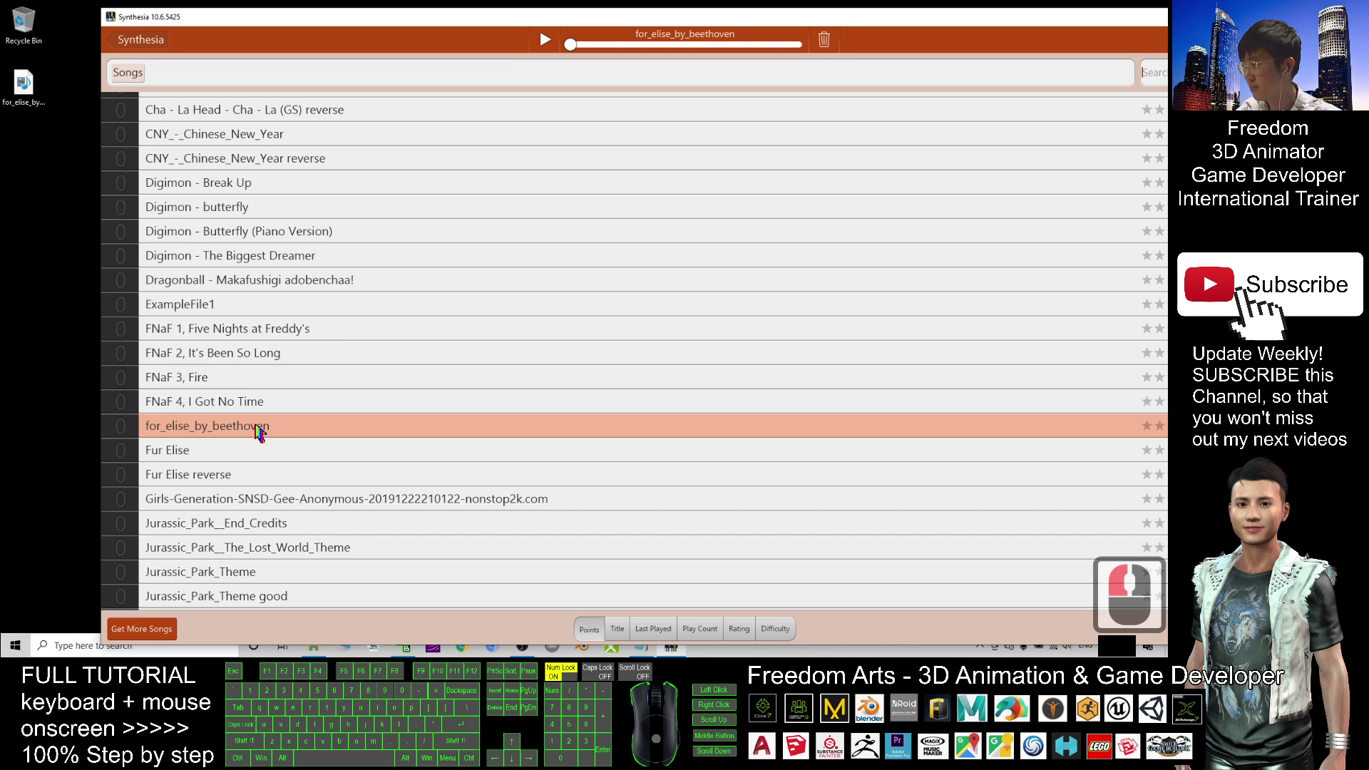
double_click(258, 428)
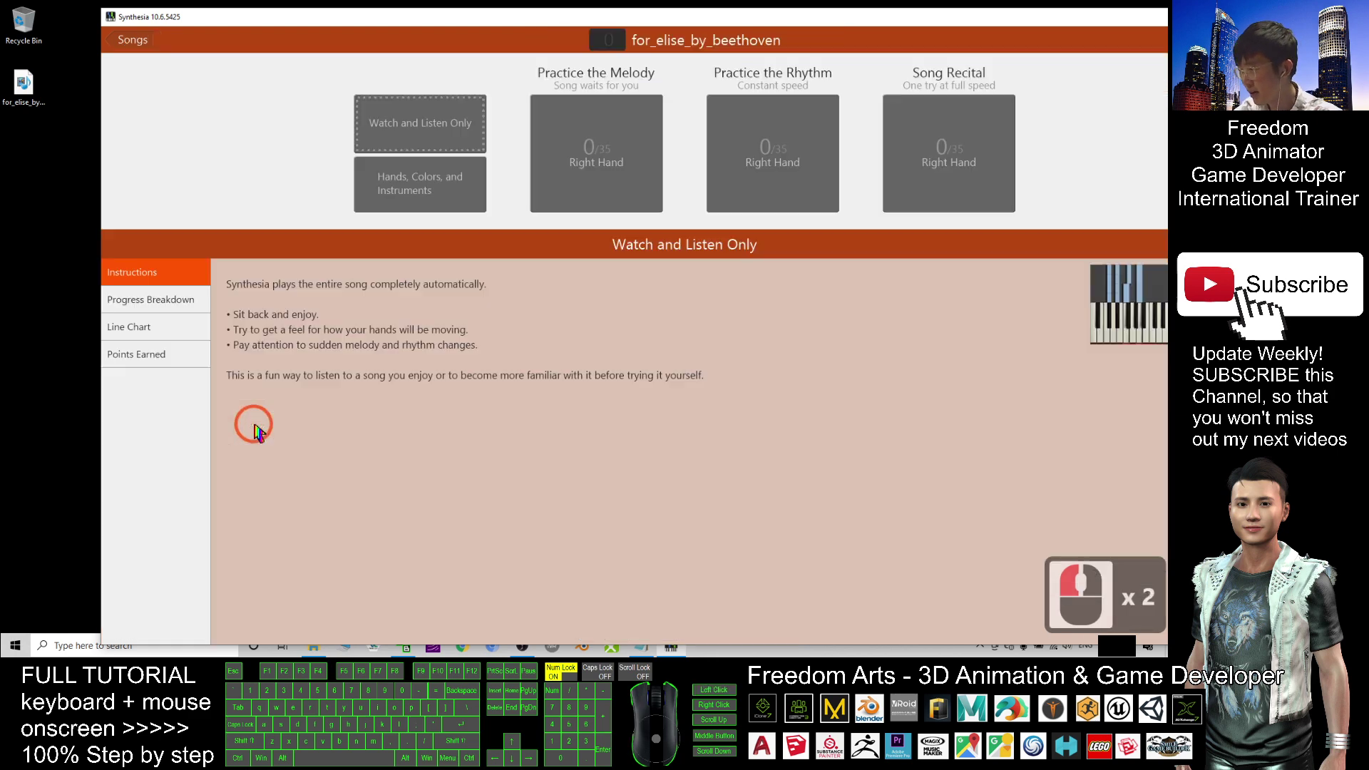
click(418, 139)
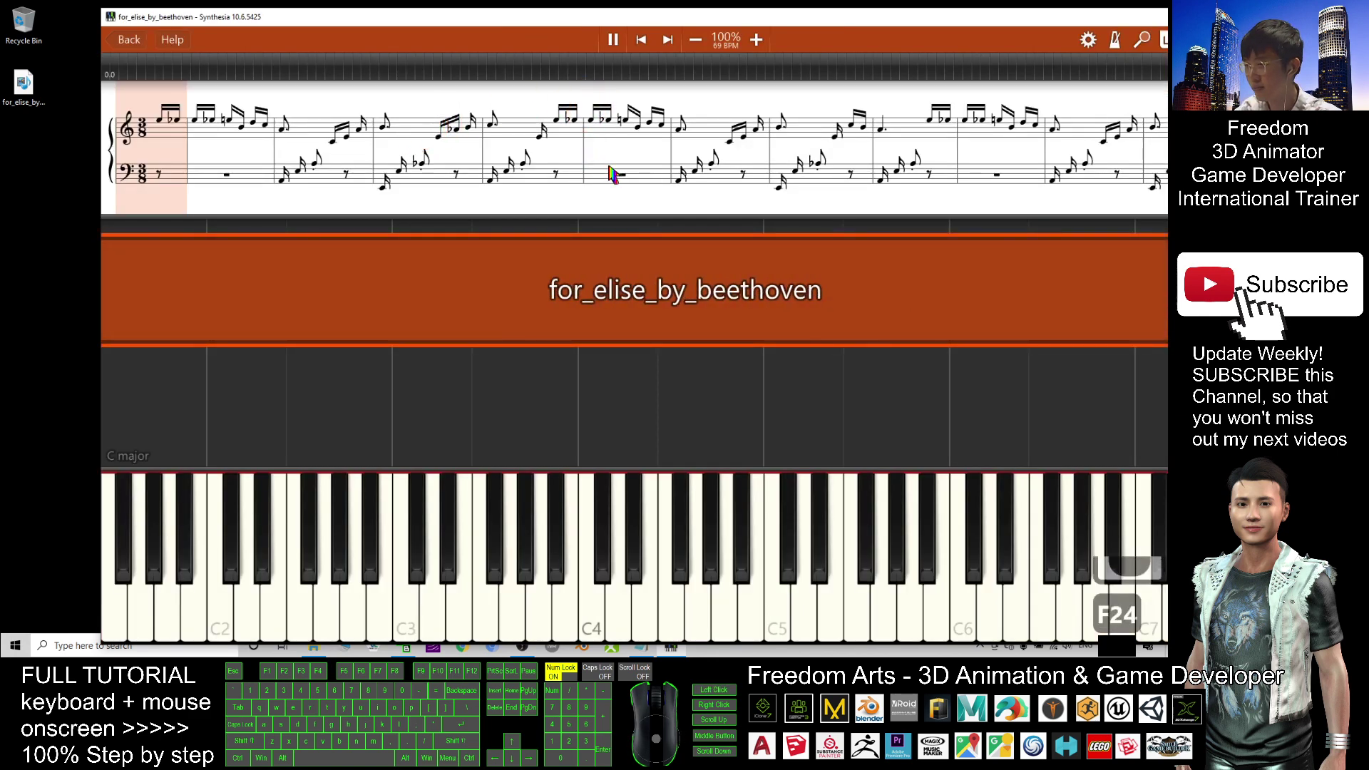
Maximize the For Elise play screen and pause it a few bars in
double_click(856, 17)
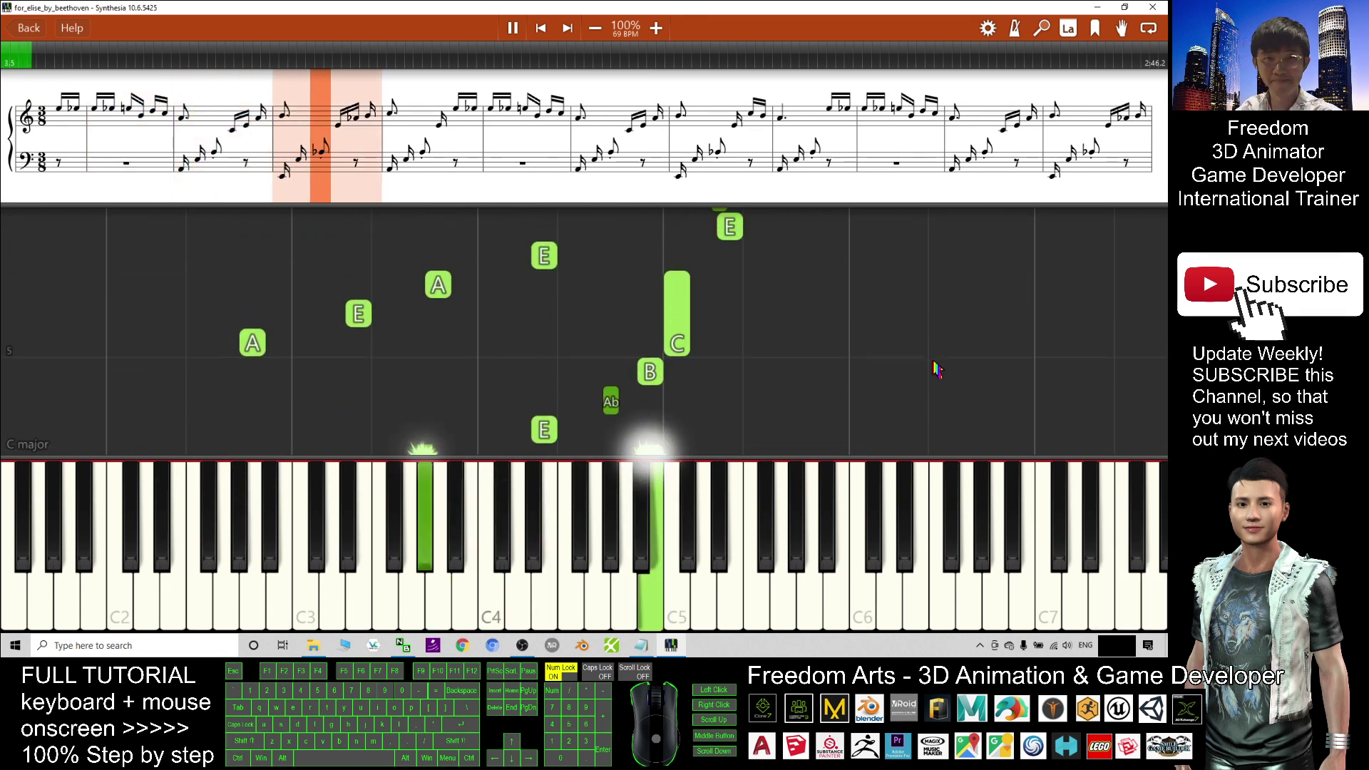
click(685, 257)
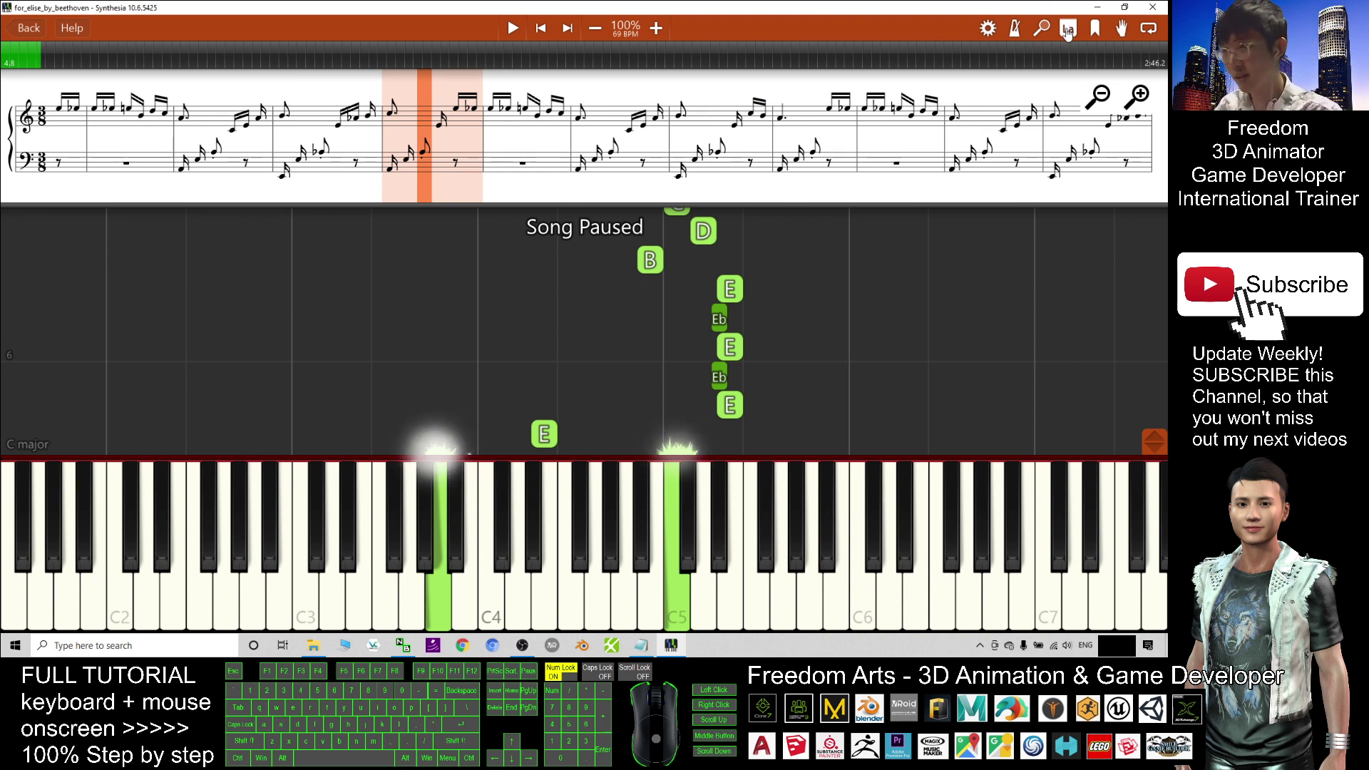
Turn Sheet Music off in the gear options, then play a little and pause
click(988, 29)
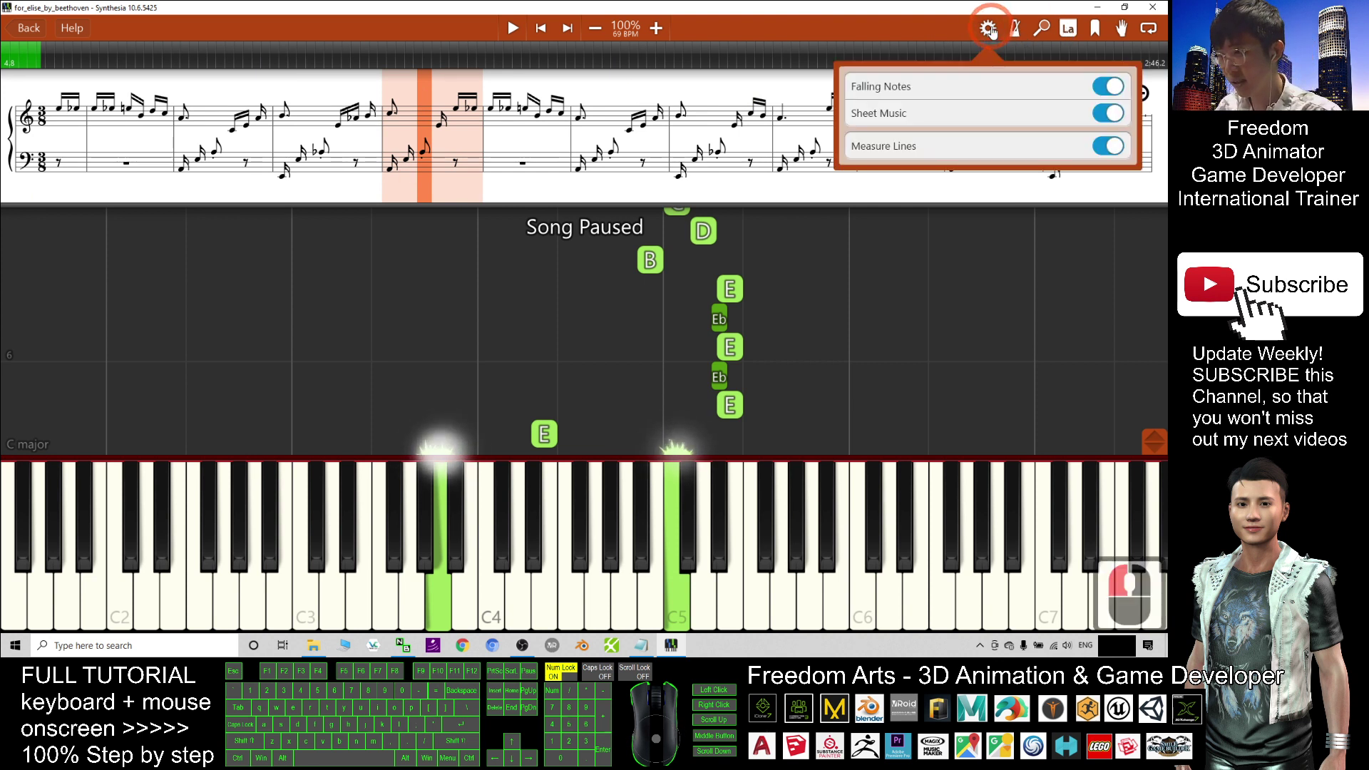
click(1107, 114)
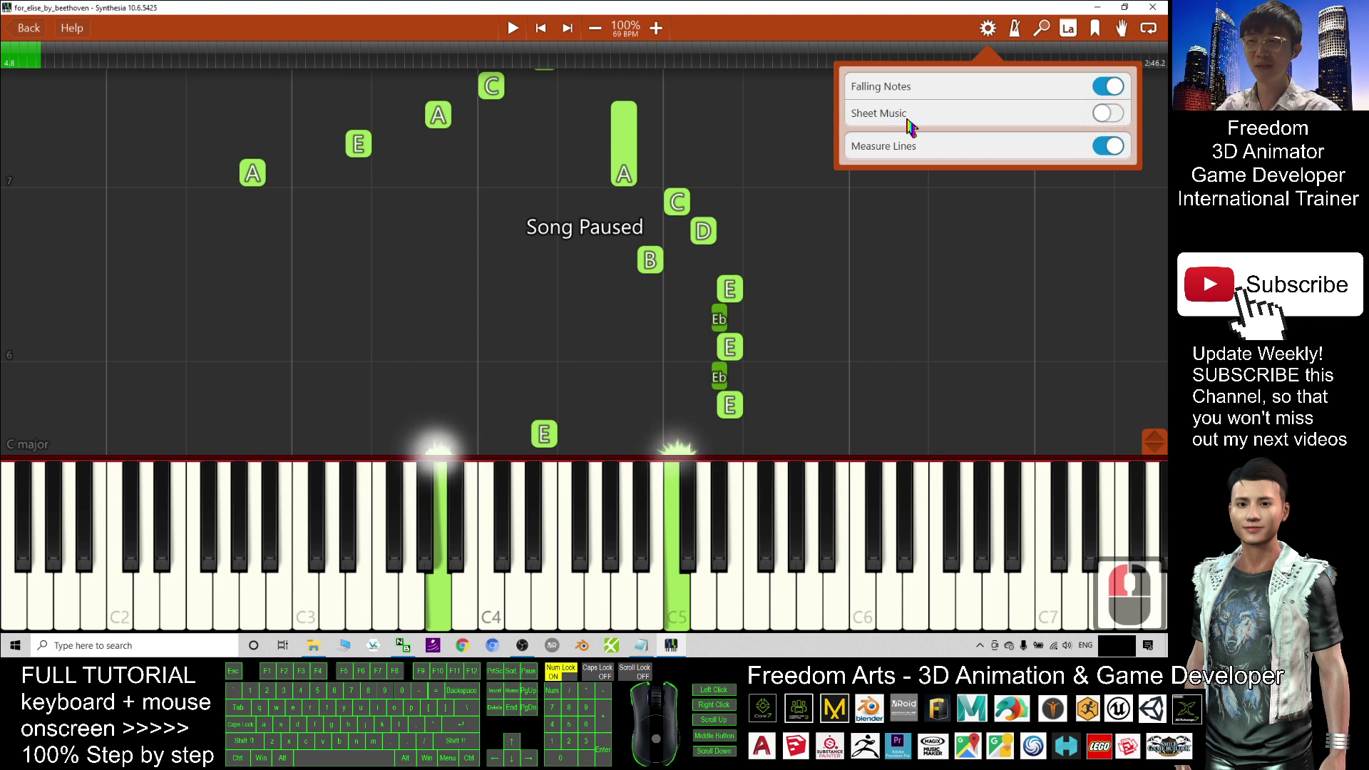
click(882, 275)
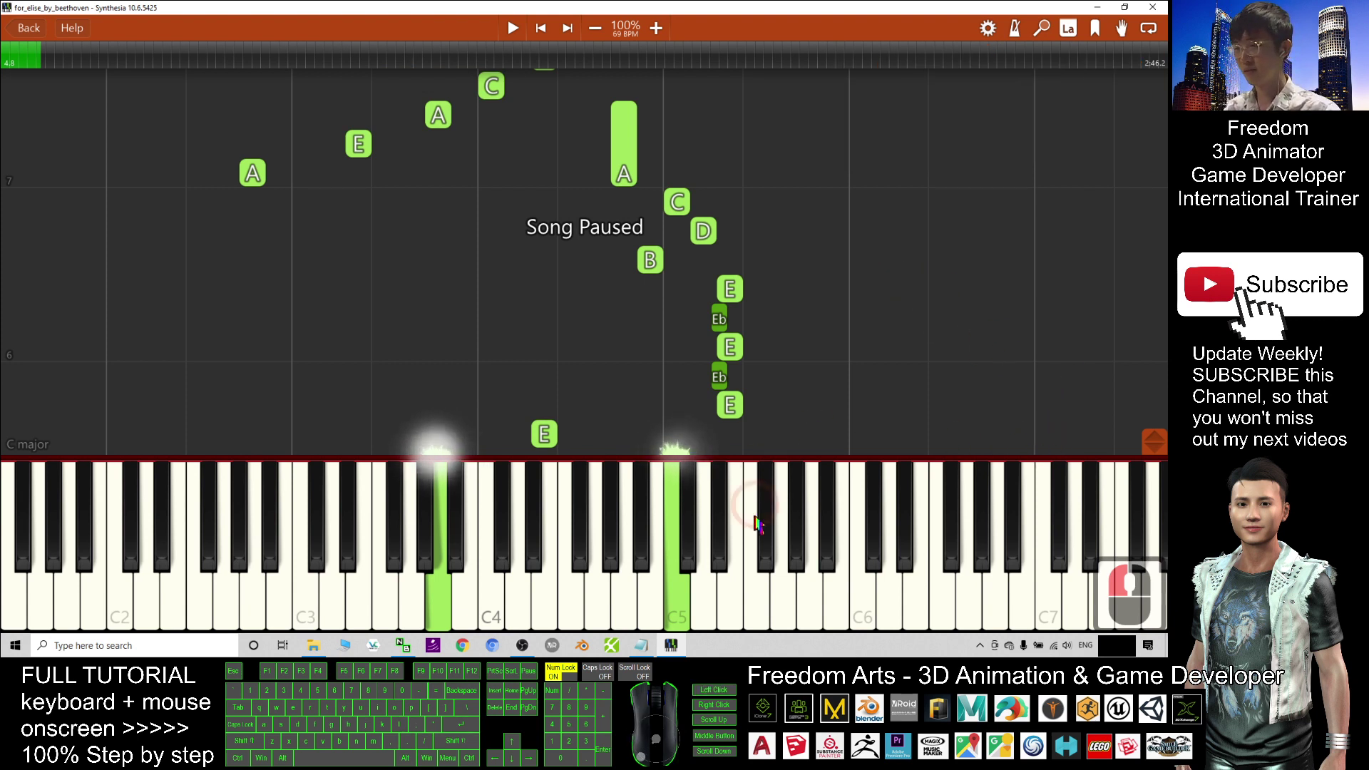
click(591, 53)
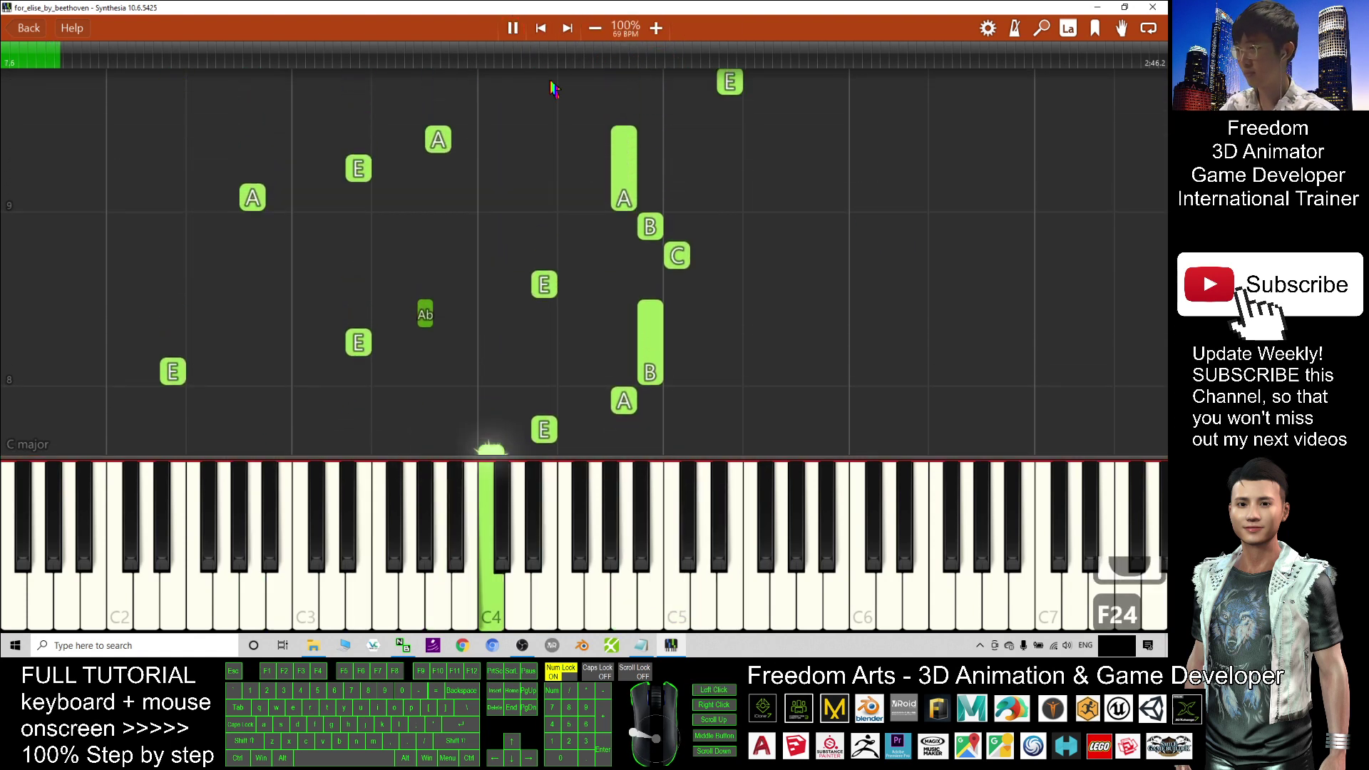
click(514, 30)
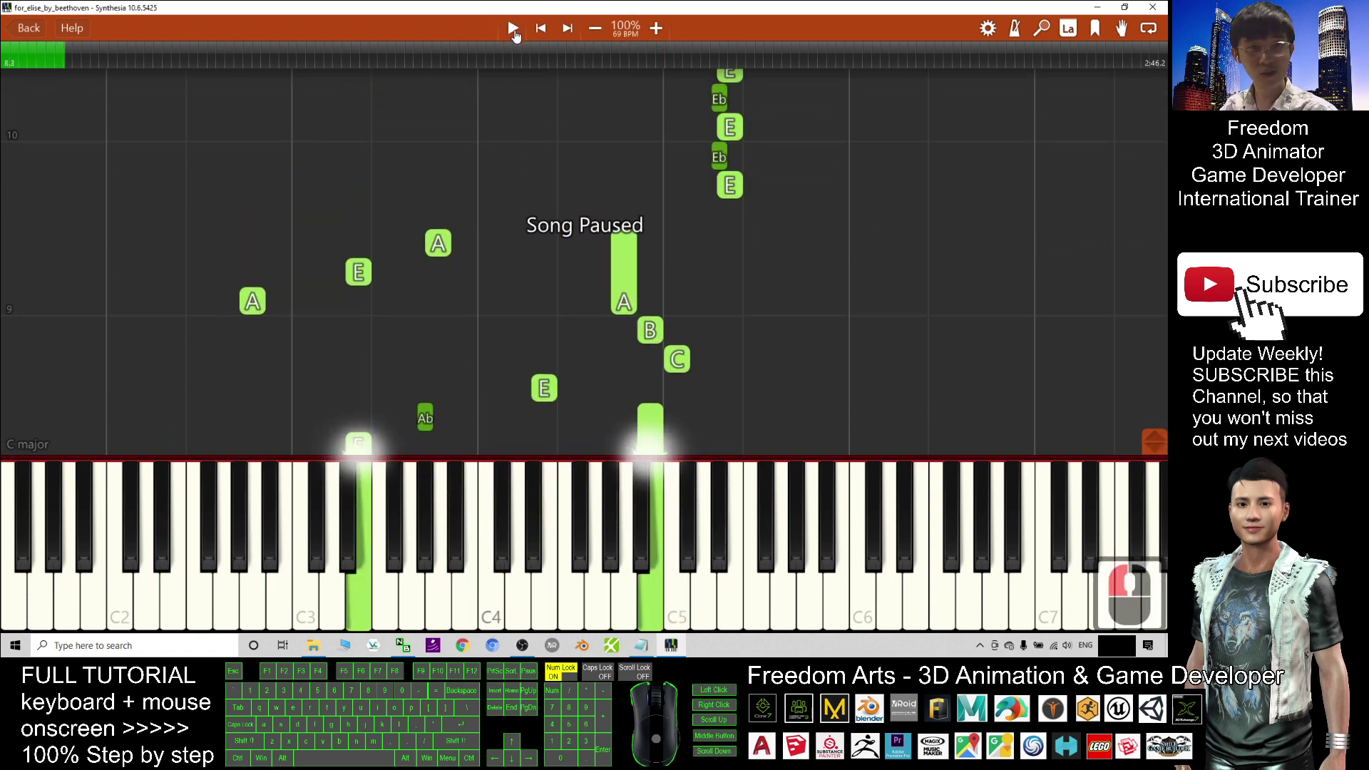
Turn Sheet Music back on, play further, and pause around bar 13
click(987, 30)
click(1108, 112)
click(822, 252)
click(628, 272)
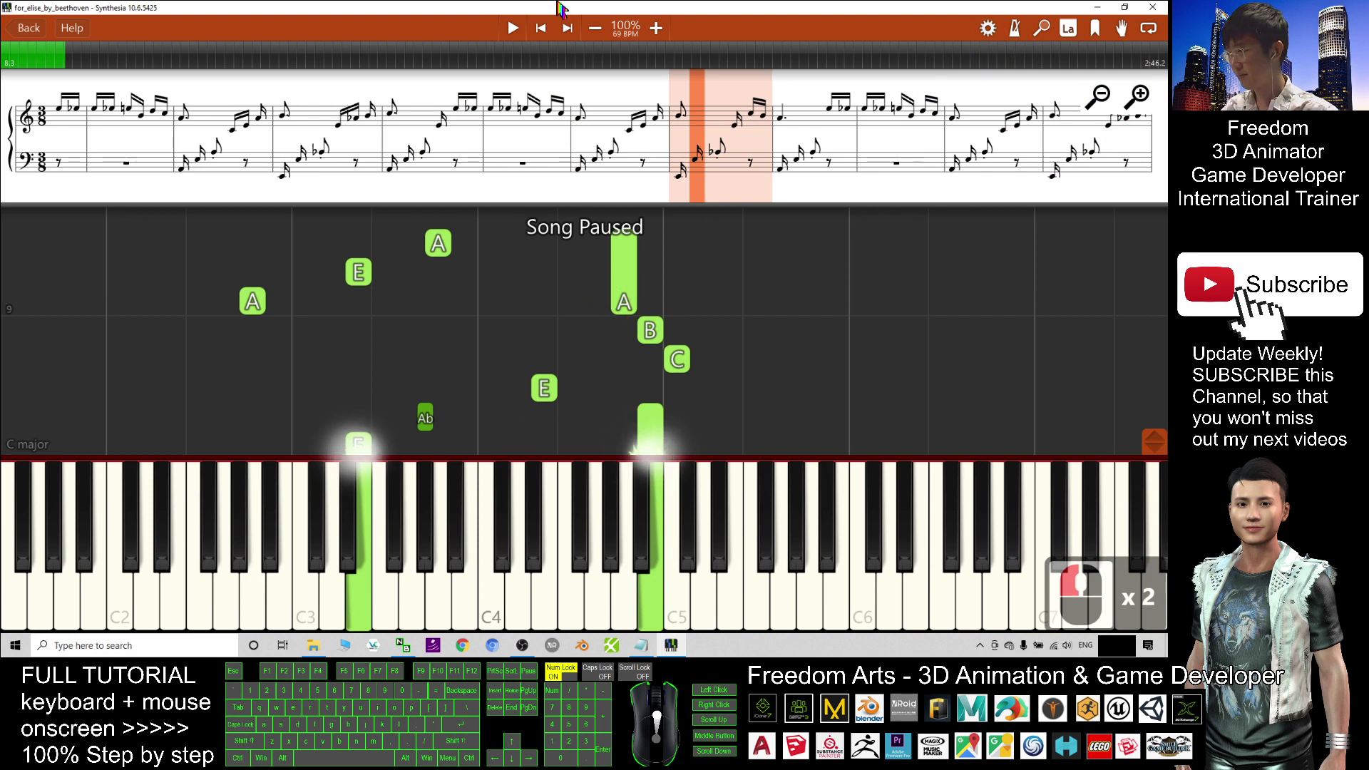
click(516, 31)
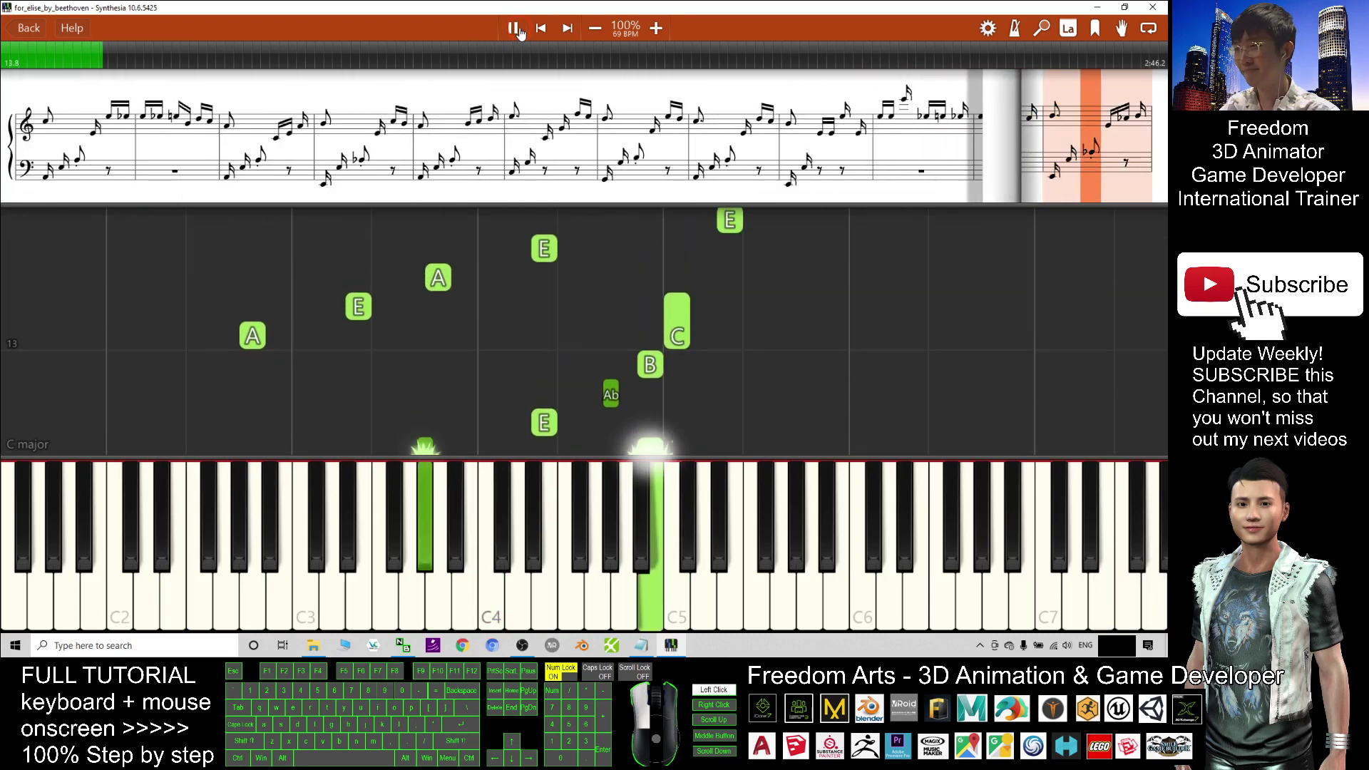
click(639, 440)
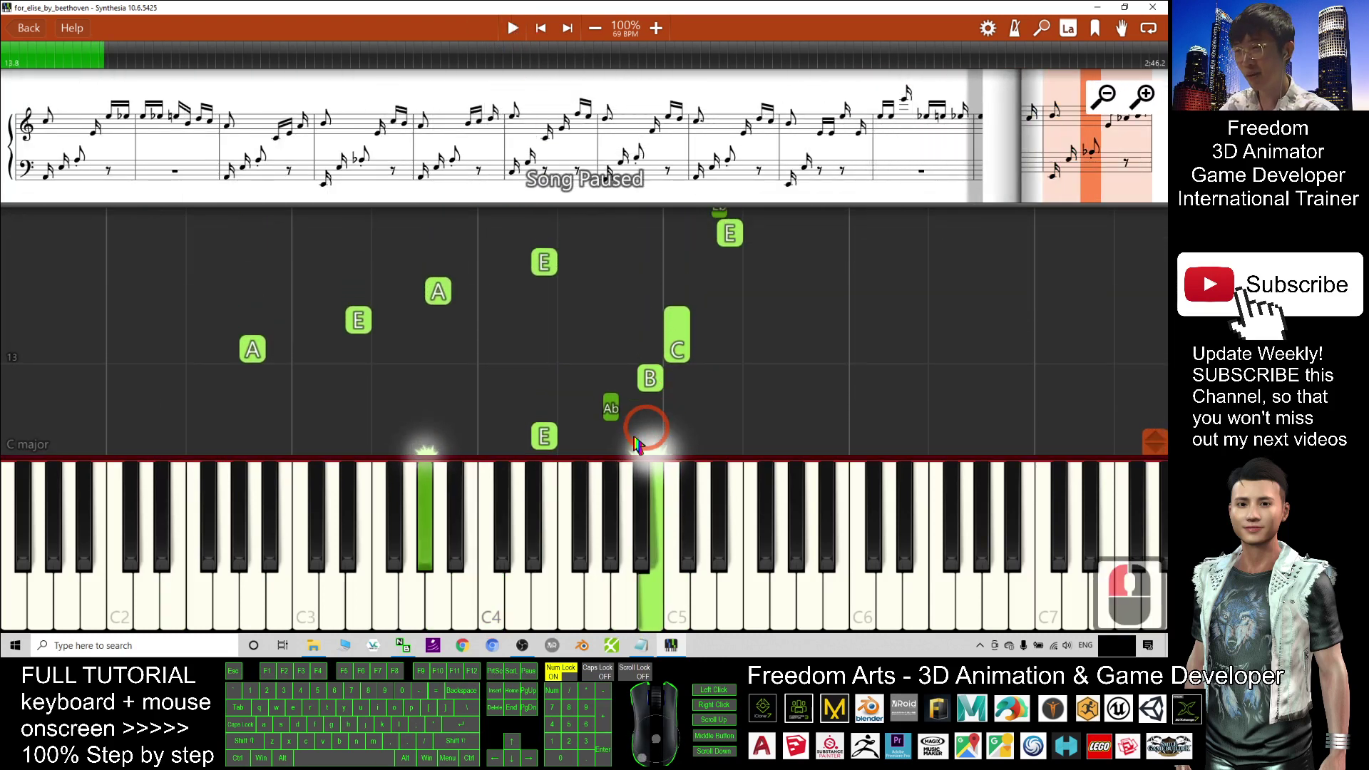
Rewind the Synthesia song to the start and place the notes.txt window beside it
click(539, 29)
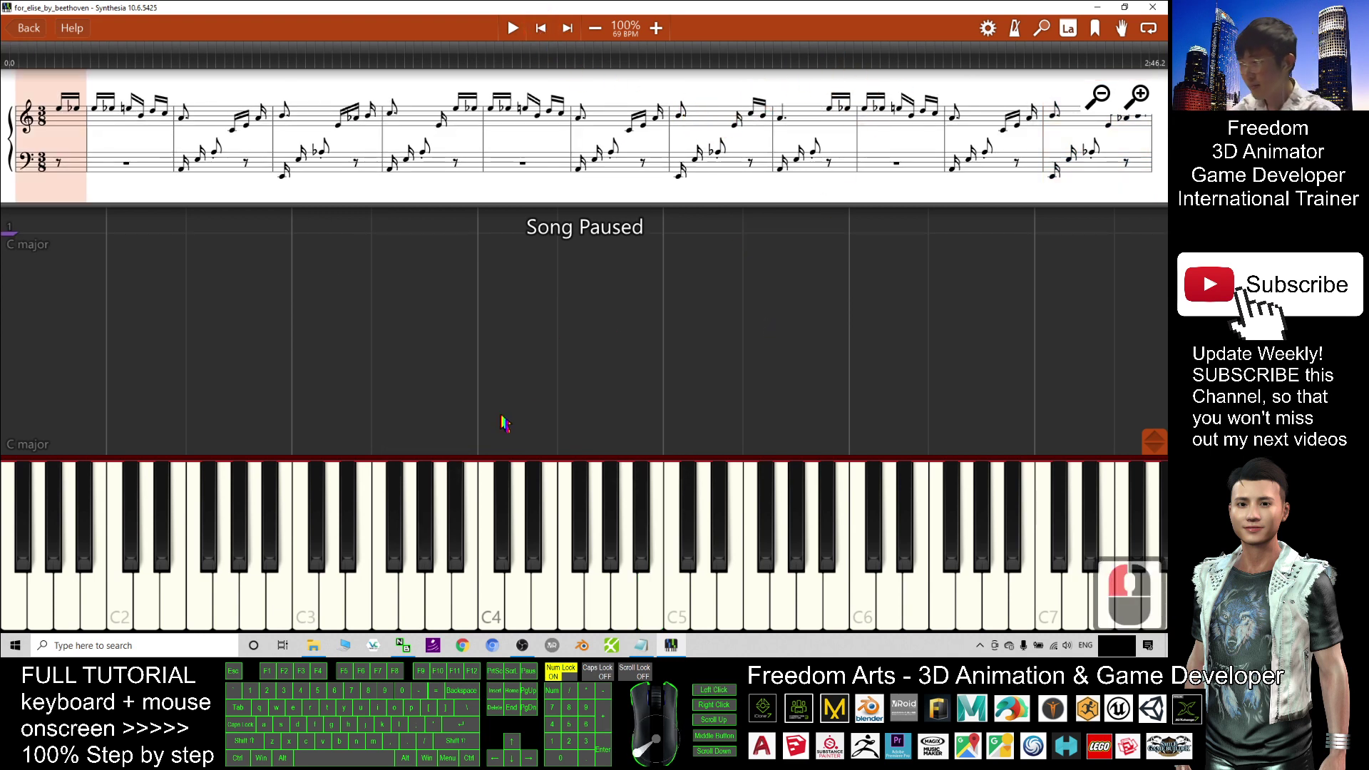
click(642, 646)
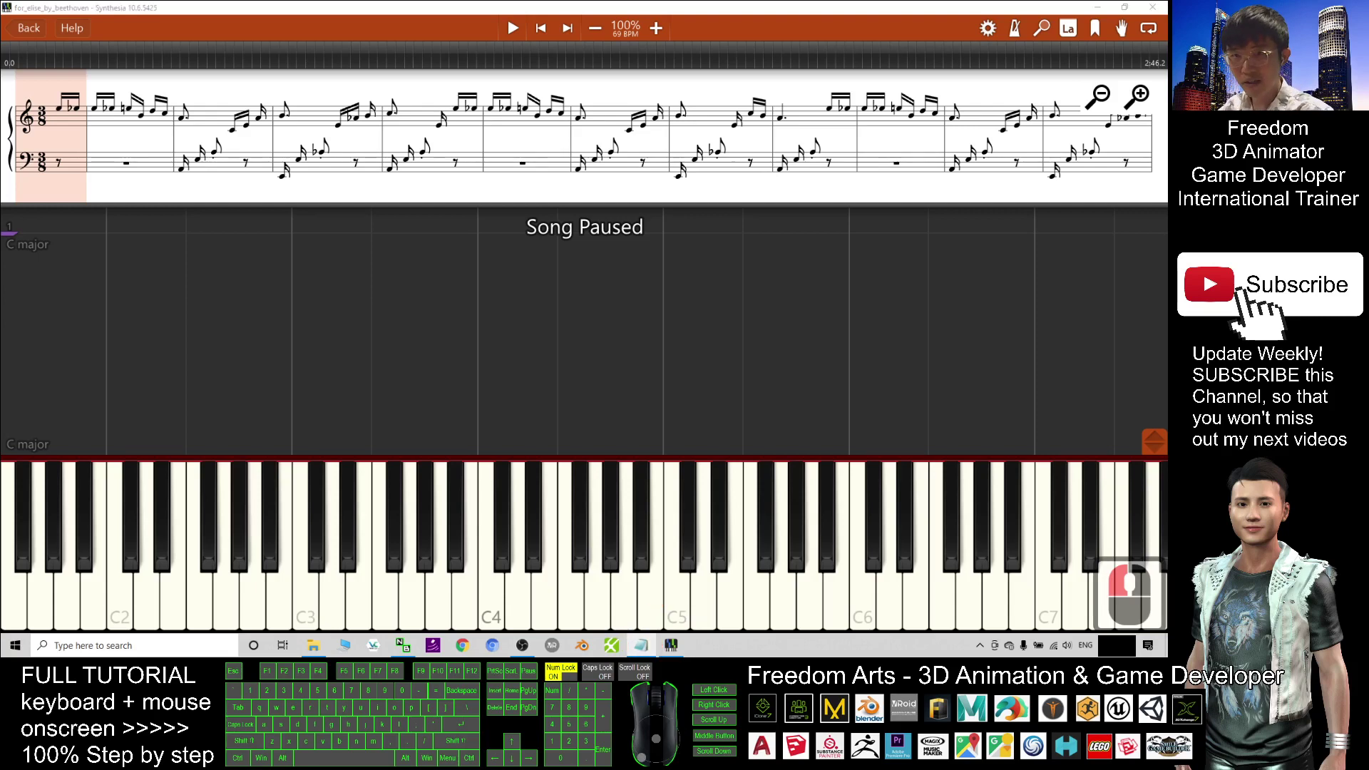
drag(1127, 126, 843, 122)
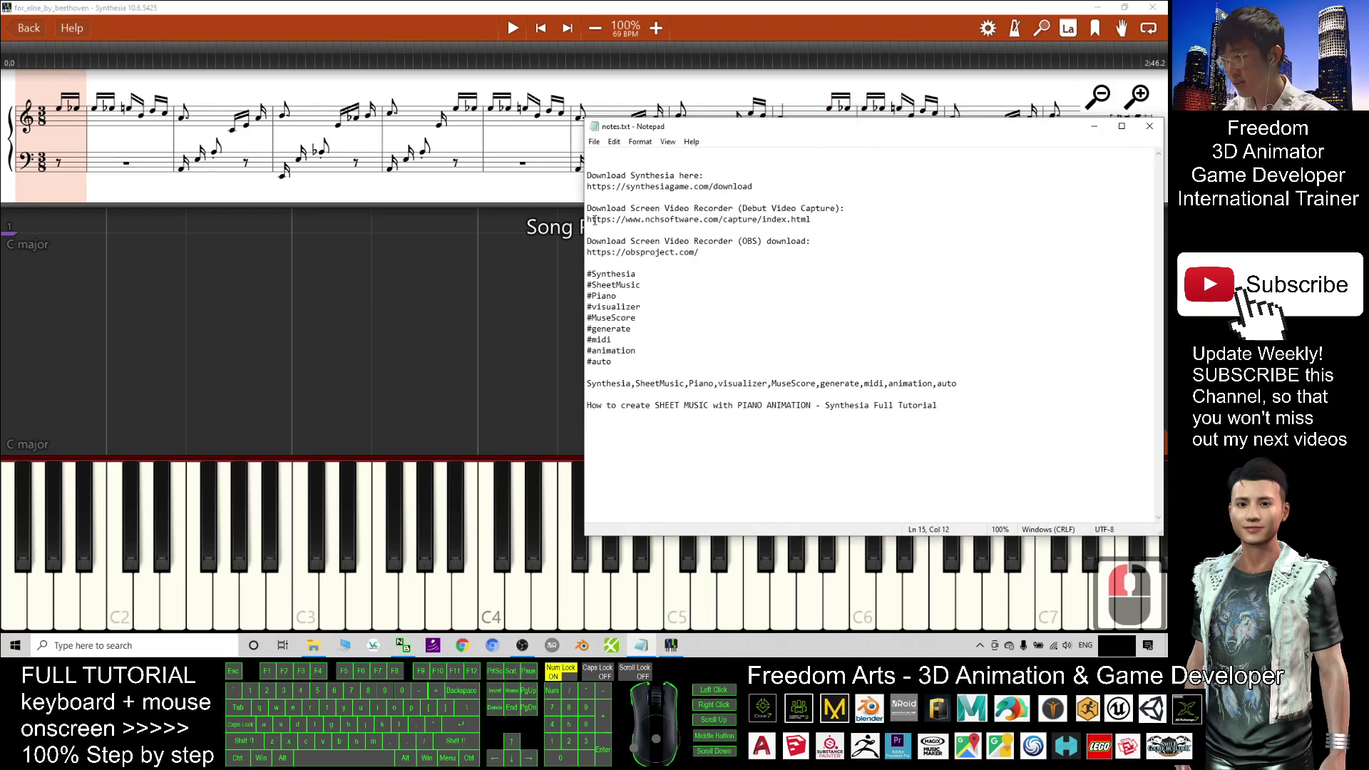
Highlight part of the OBS download address in the notes
drag(747, 207, 832, 207)
click(763, 233)
drag(612, 252, 674, 254)
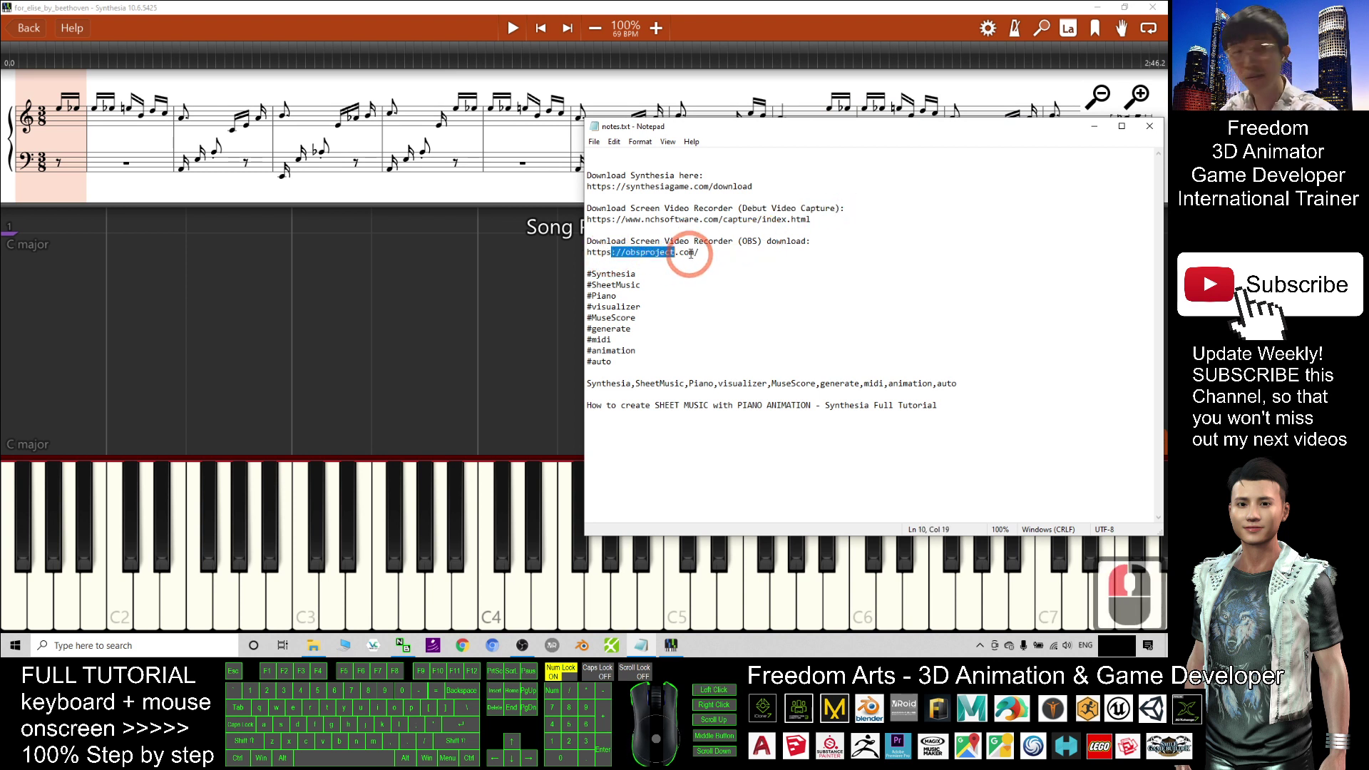
click(699, 254)
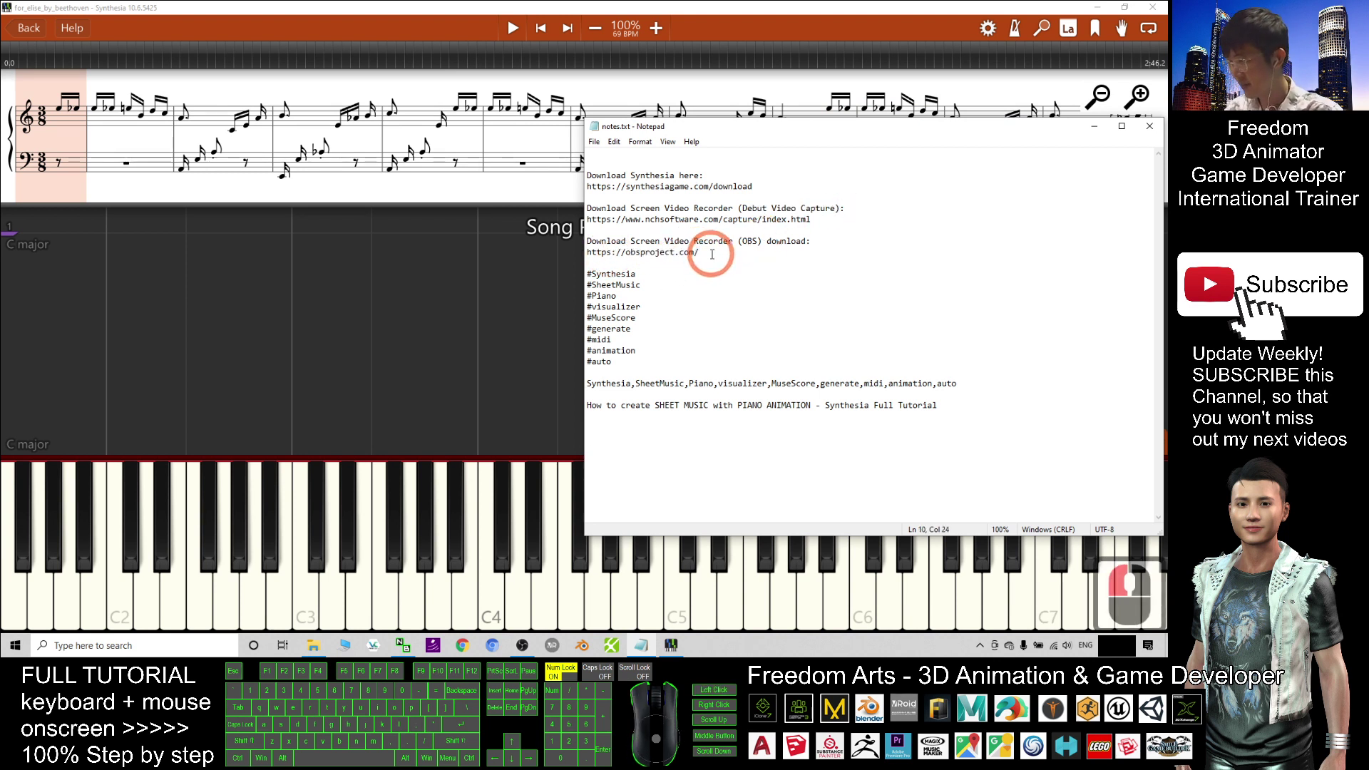
click(715, 255)
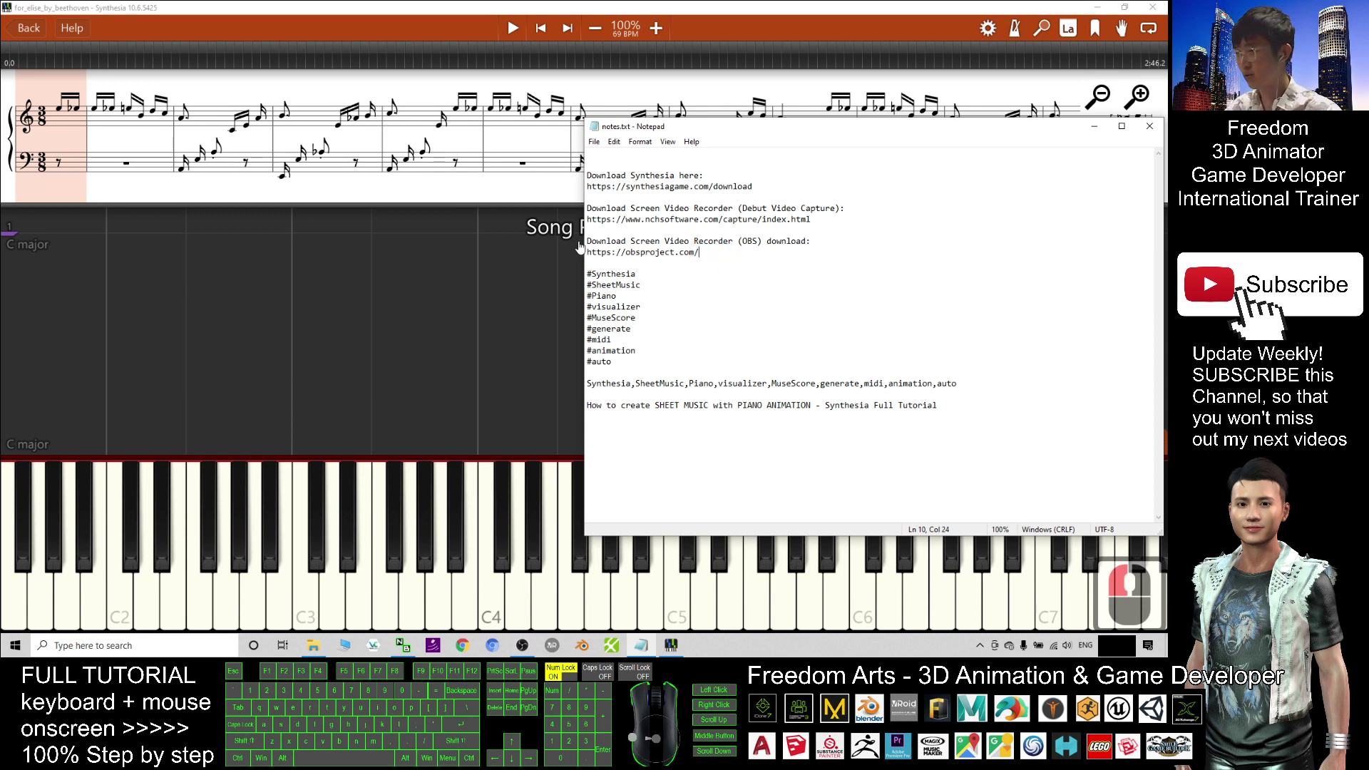
Select the Debut Video Capture download address line in notes.txt
drag(589, 219, 811, 220)
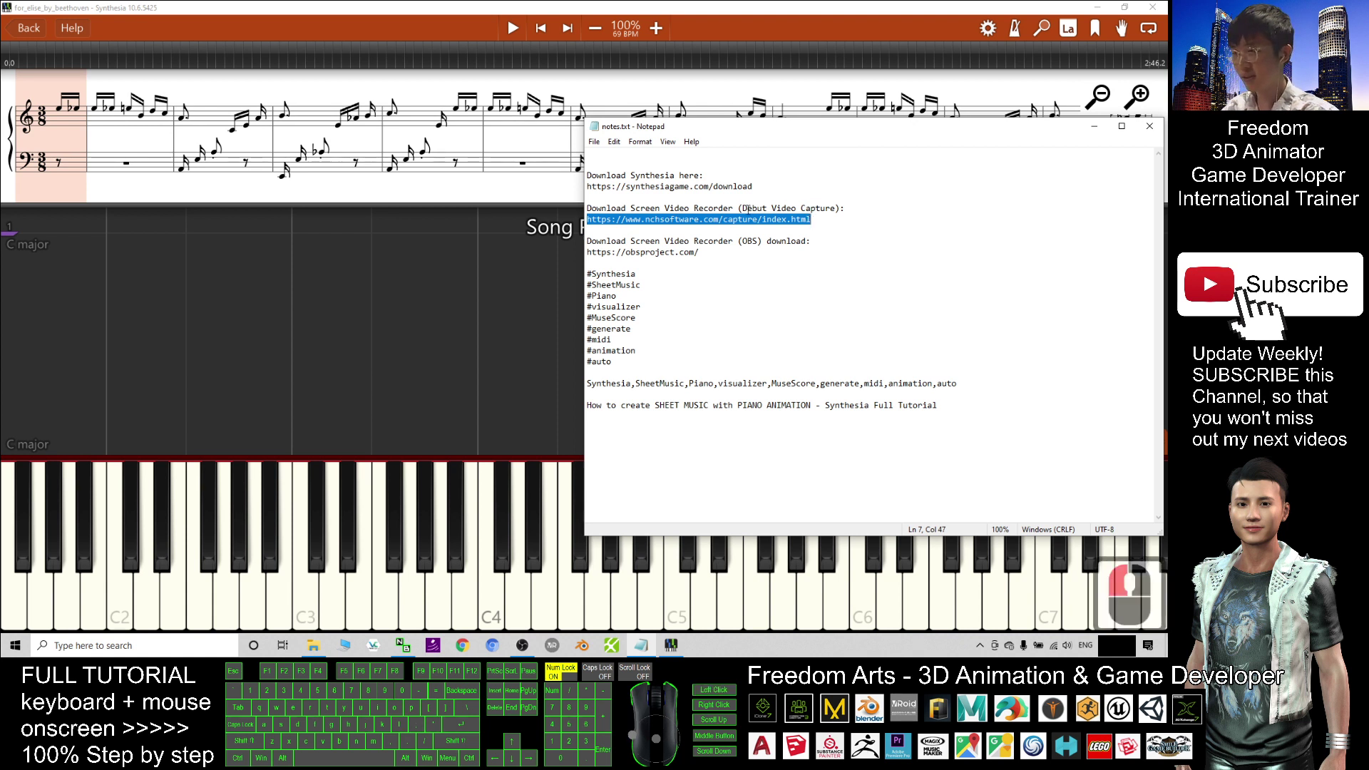
click(774, 220)
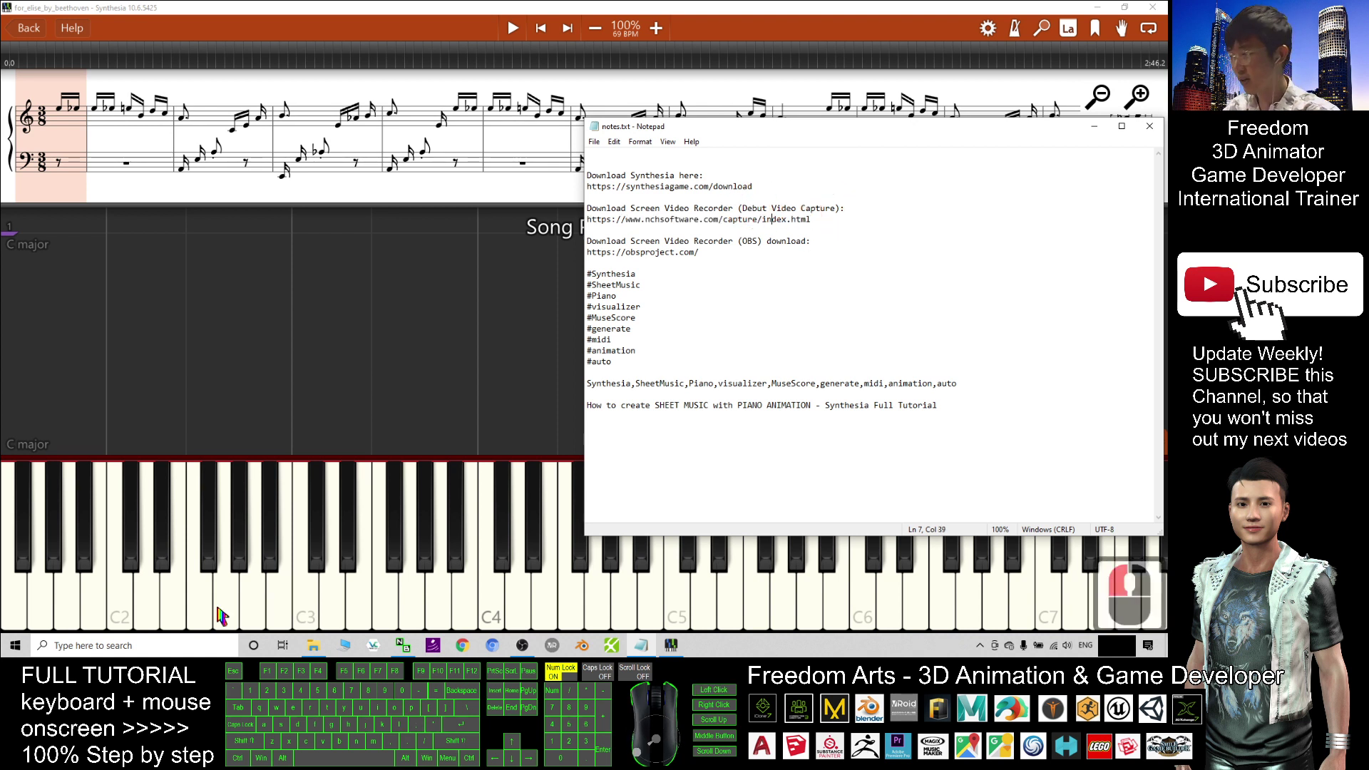
drag(813, 221, 592, 221)
Search Windows for 'debut'
click(170, 645)
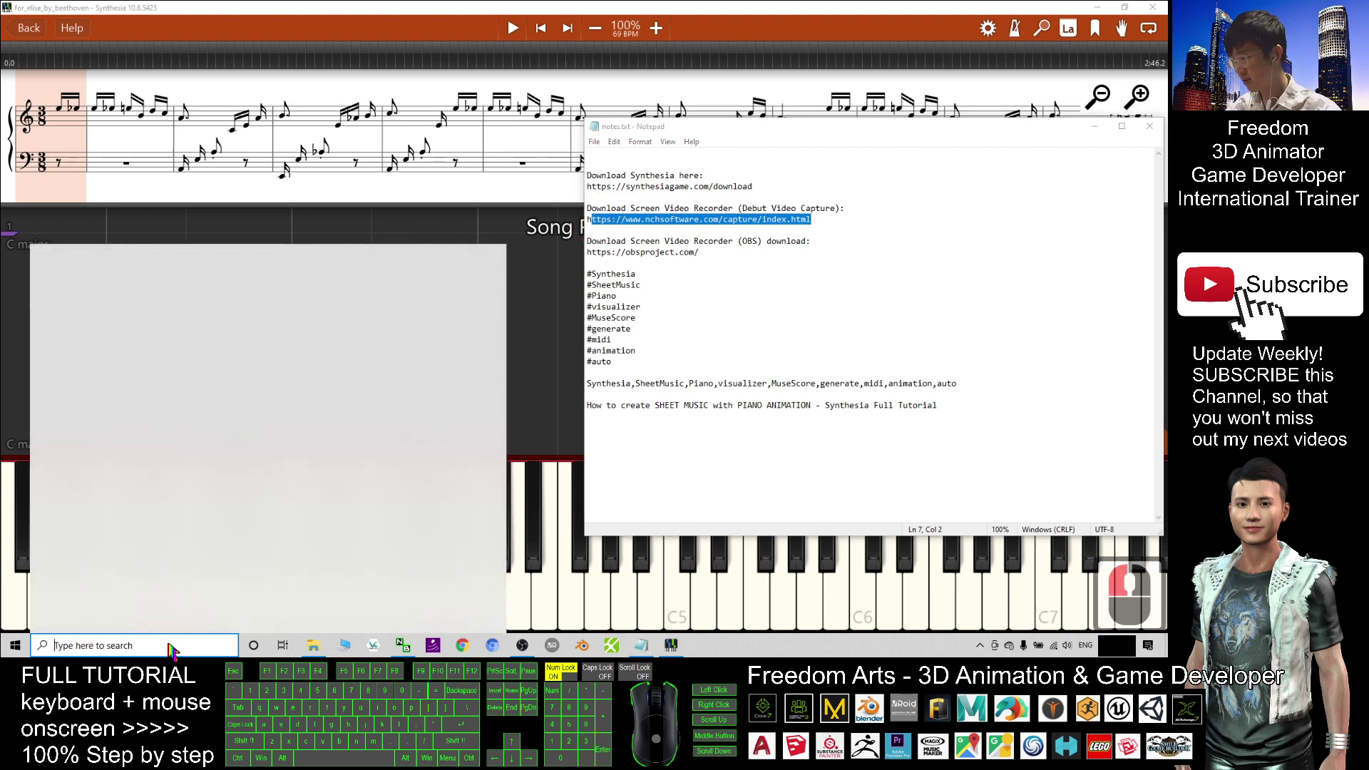
text(vi)
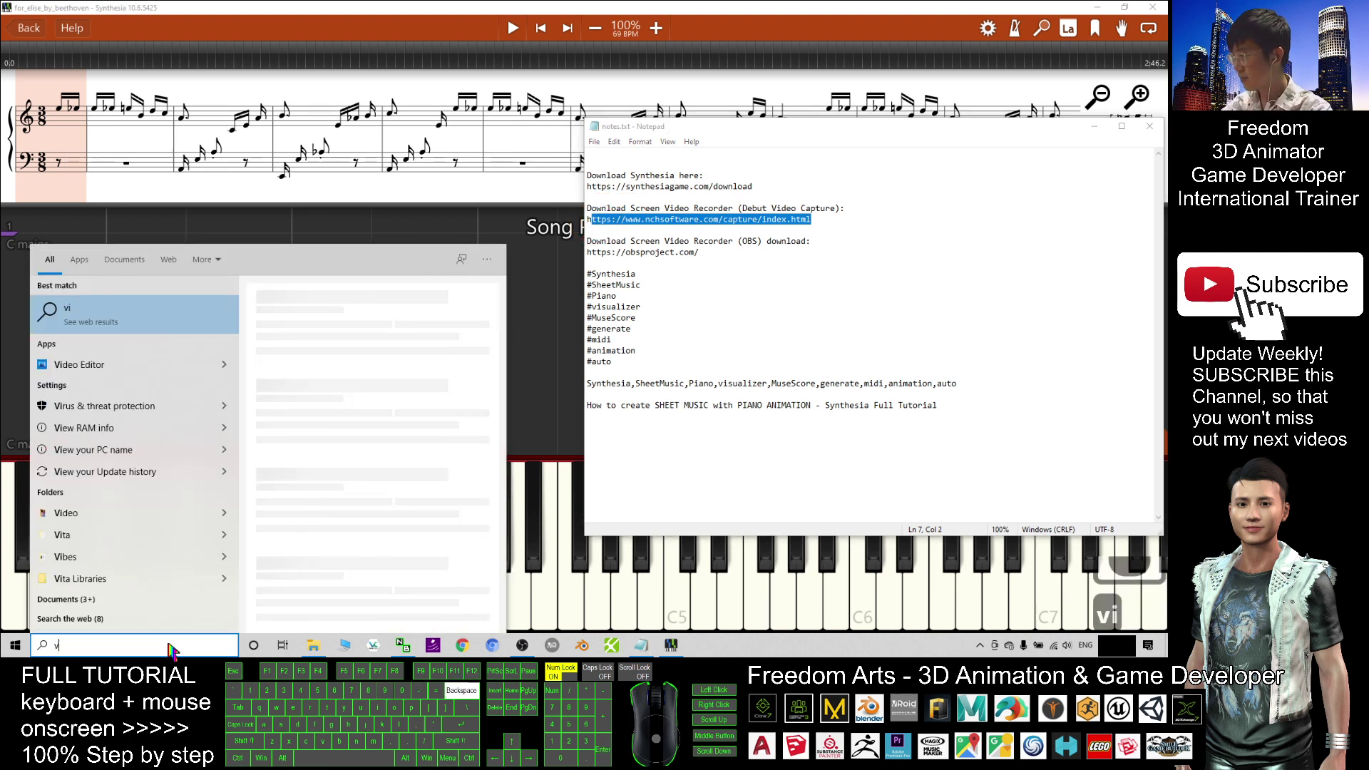
key(BackSpace)
key(BackSpace)
key(BackSpace)
text(debut)
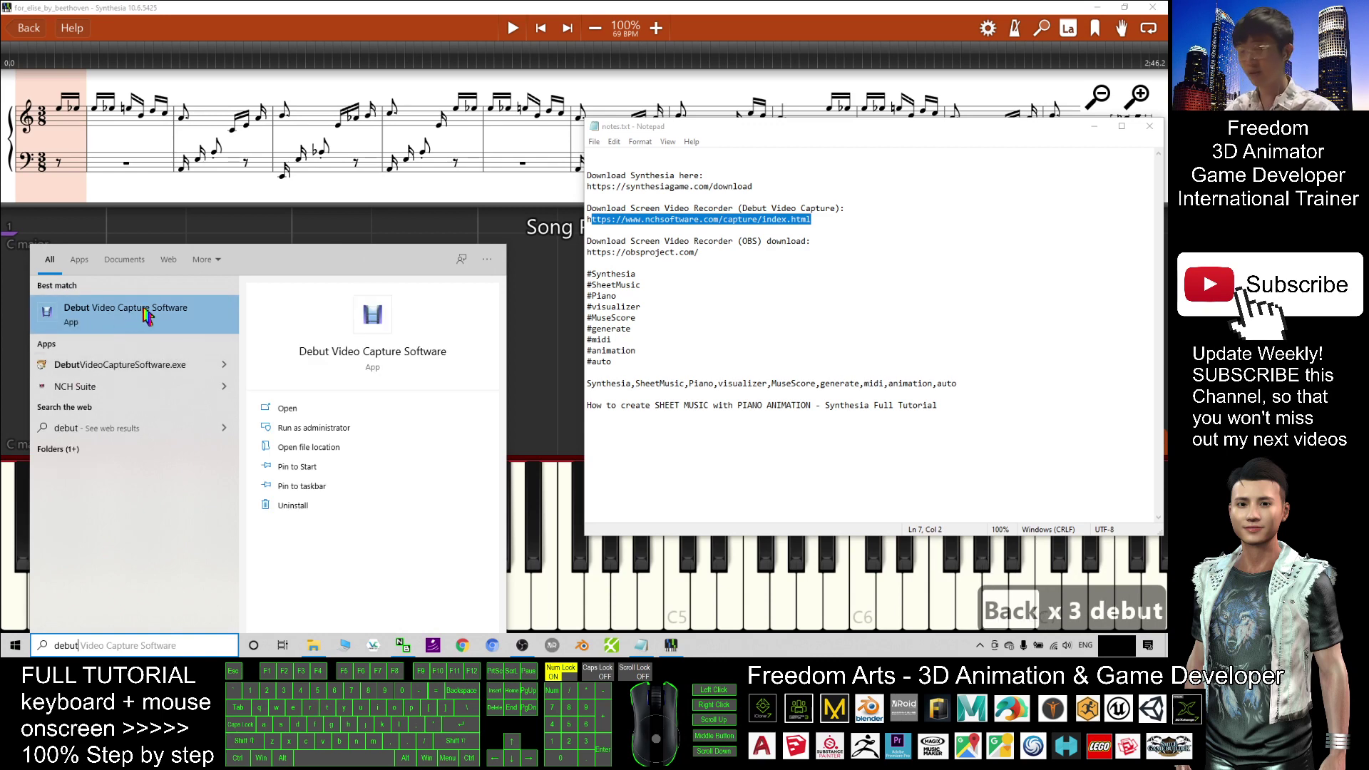
Minimize the Notepad notes and search Windows for 'control panel'
click(840, 258)
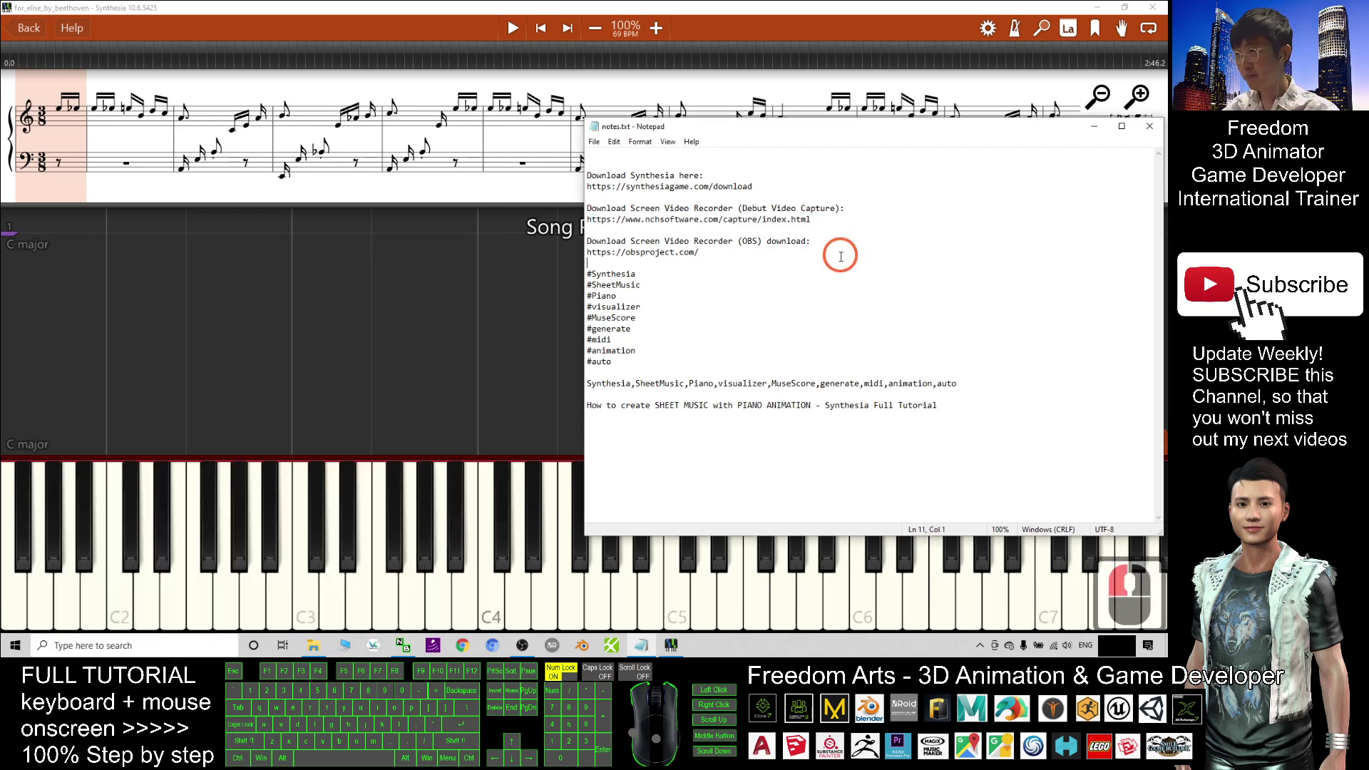
drag(870, 136, 769, 149)
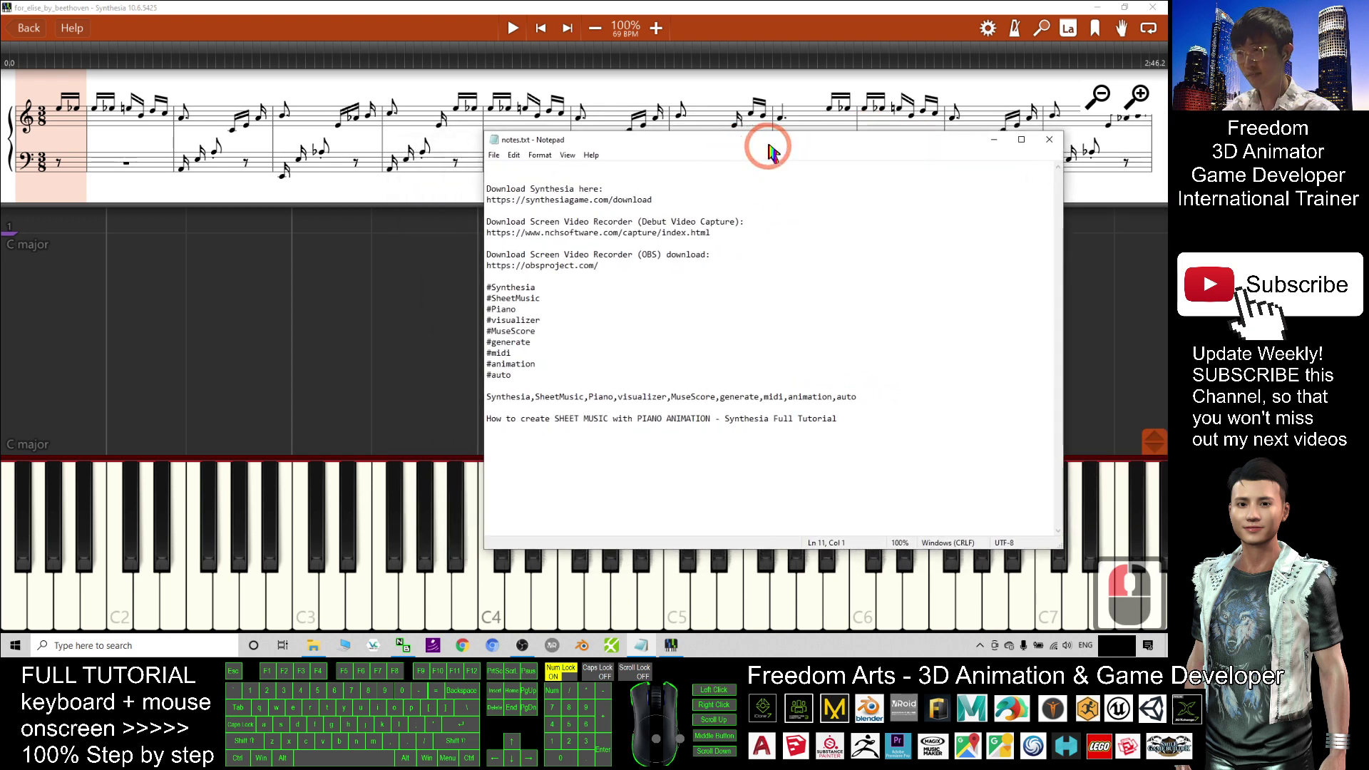
click(997, 146)
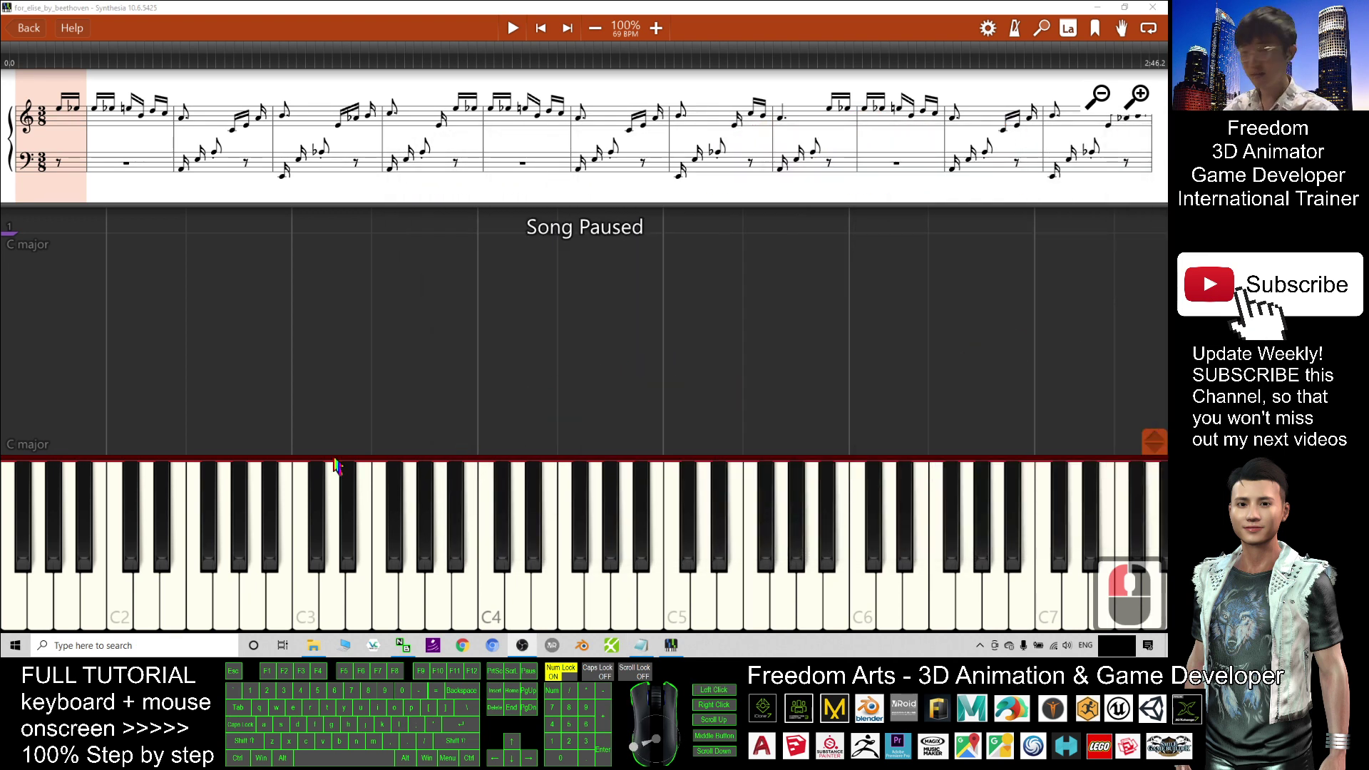
click(100, 646)
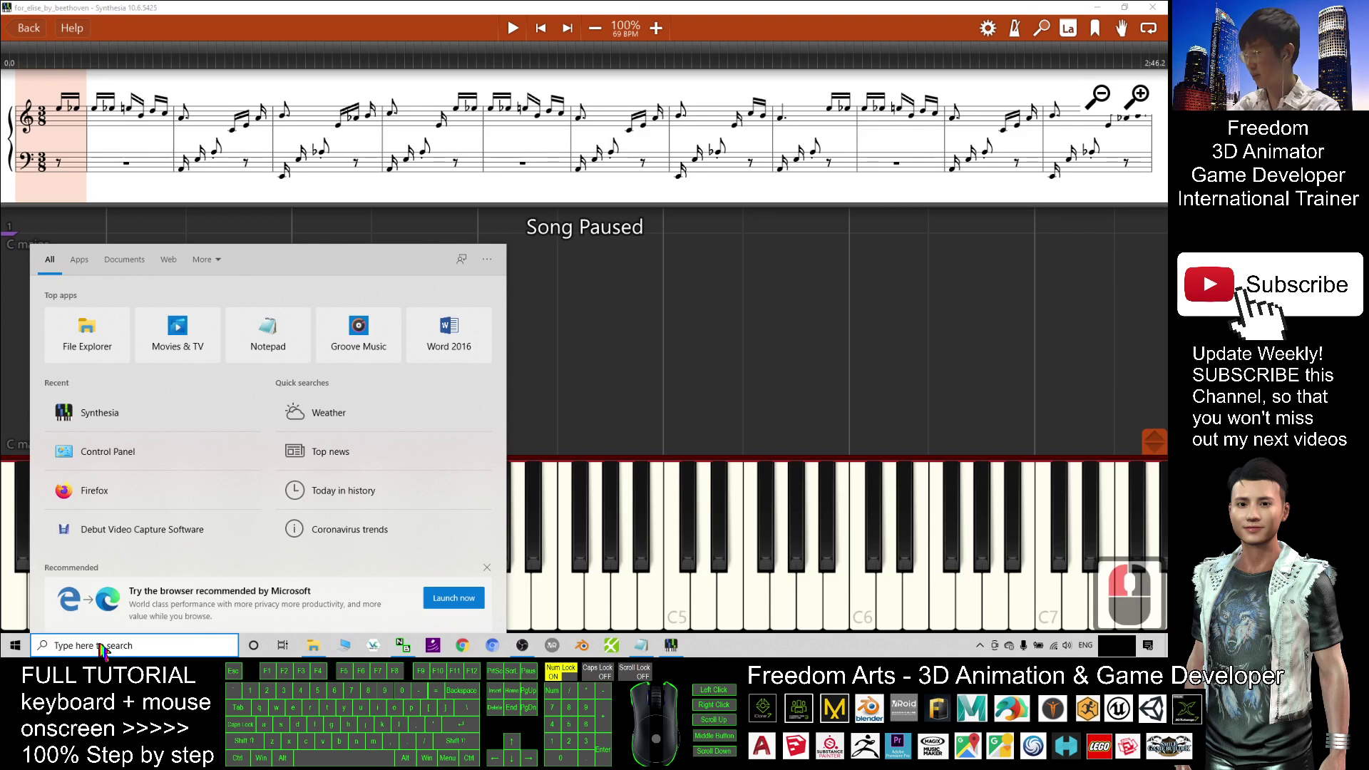
text(control panel)
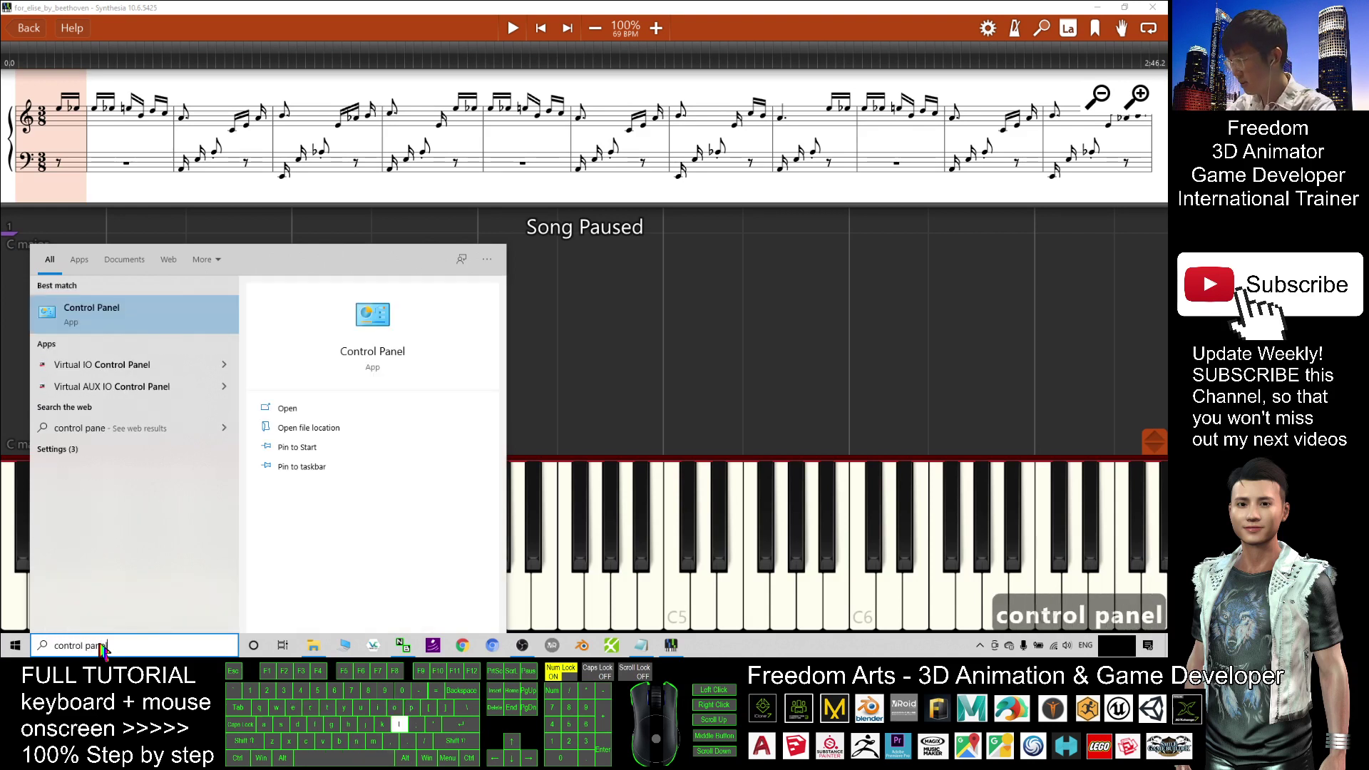
Open Control Panel, set View by to Large icons after trying Category, and open Sound
click(74, 316)
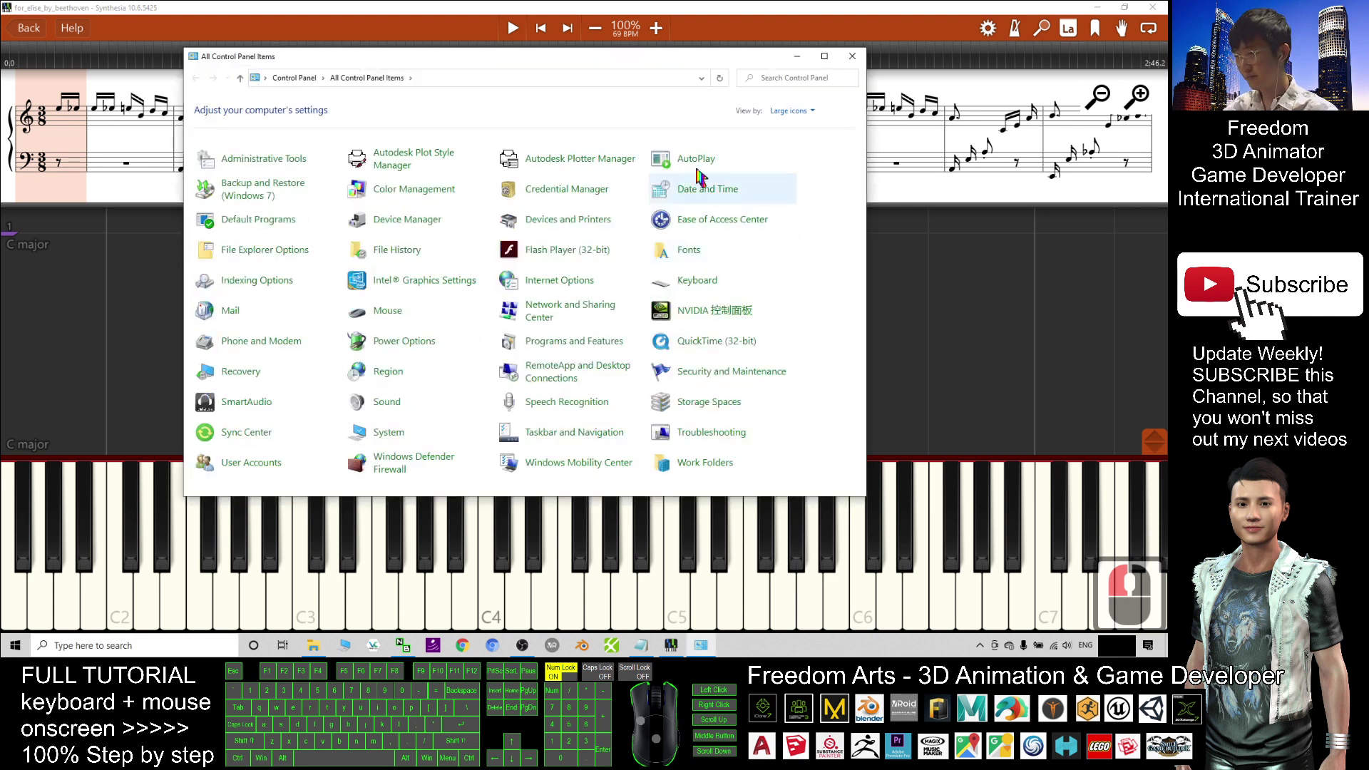
drag(624, 67, 656, 71)
click(842, 147)
click(825, 116)
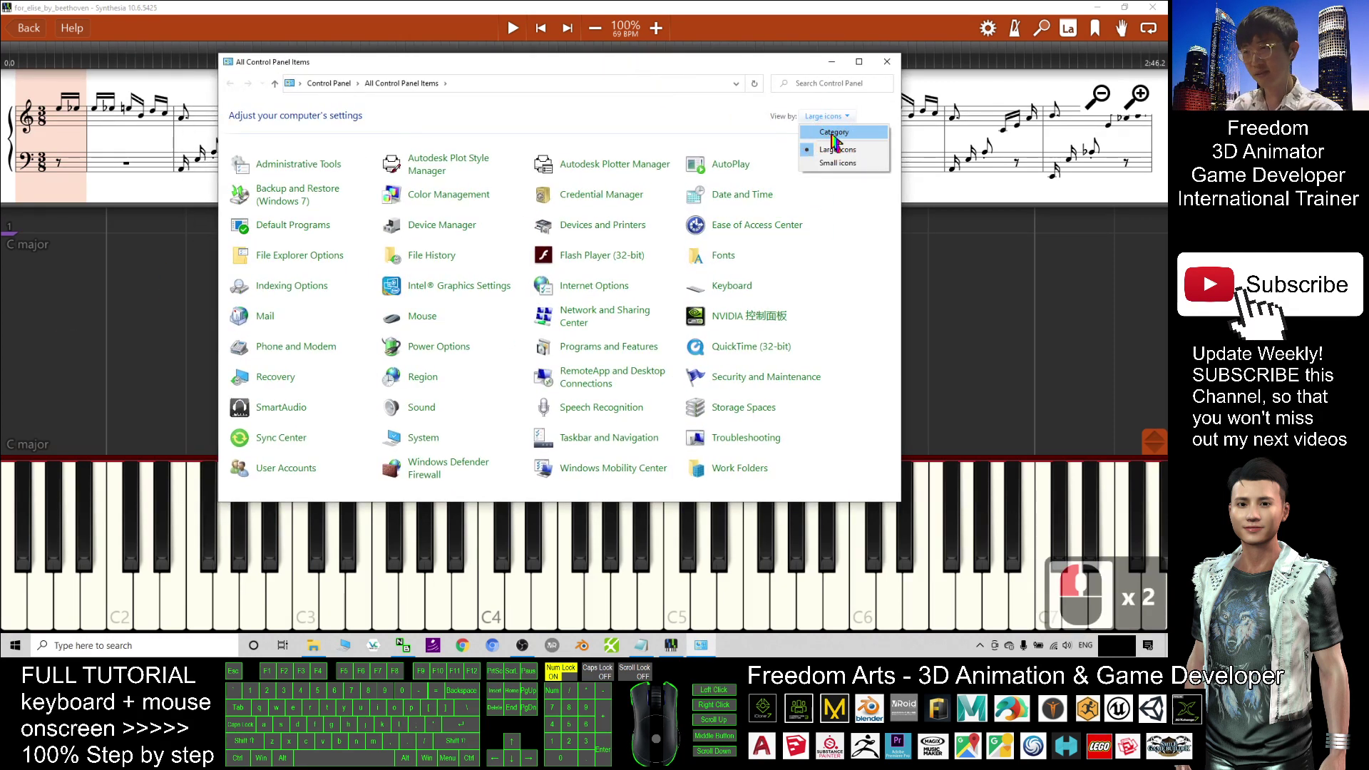
click(832, 134)
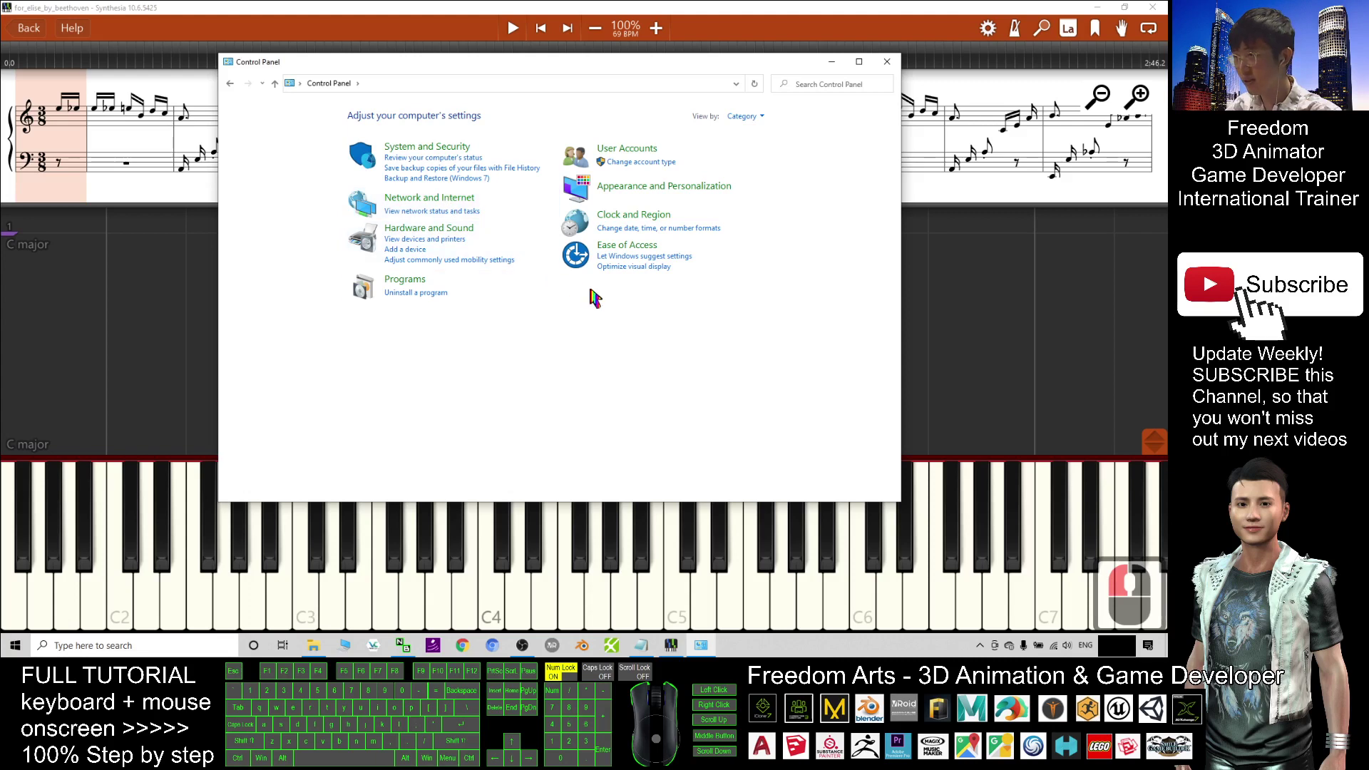
click(763, 116)
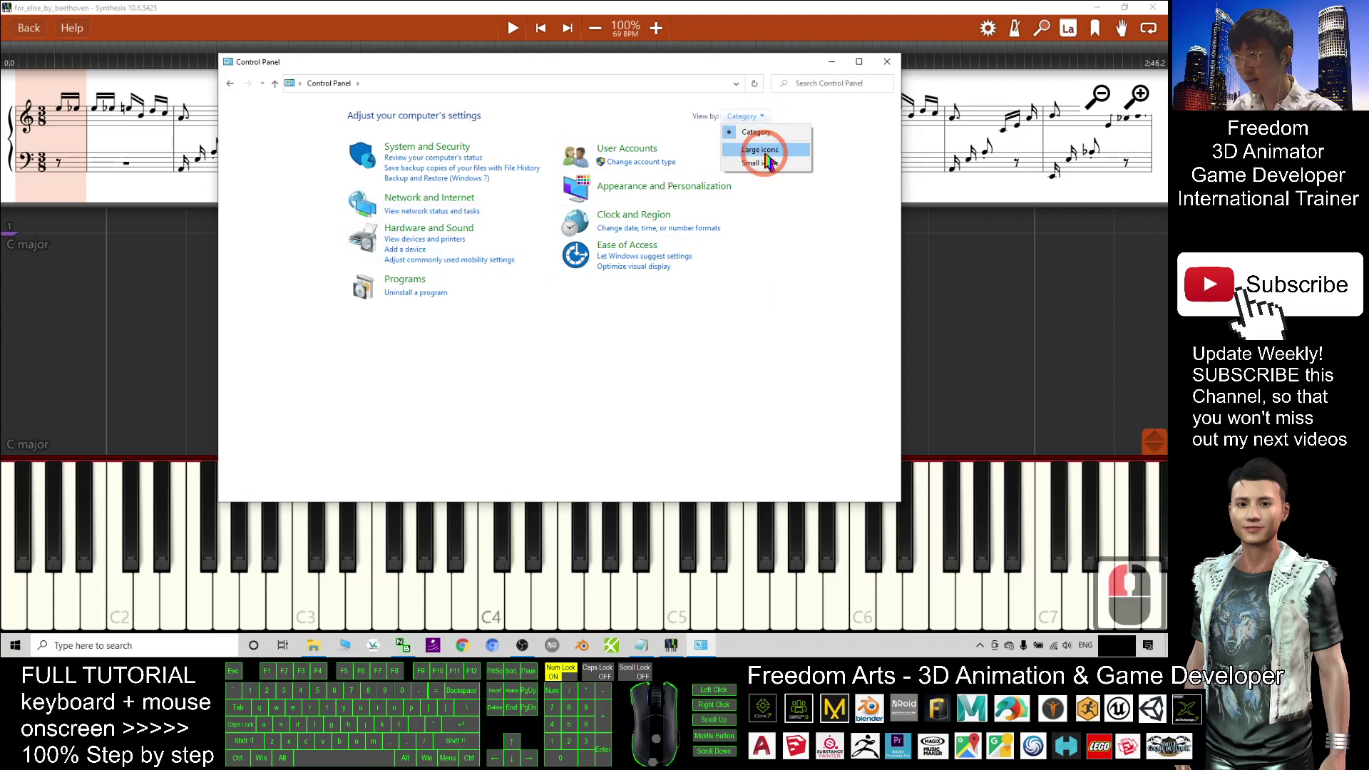
click(761, 151)
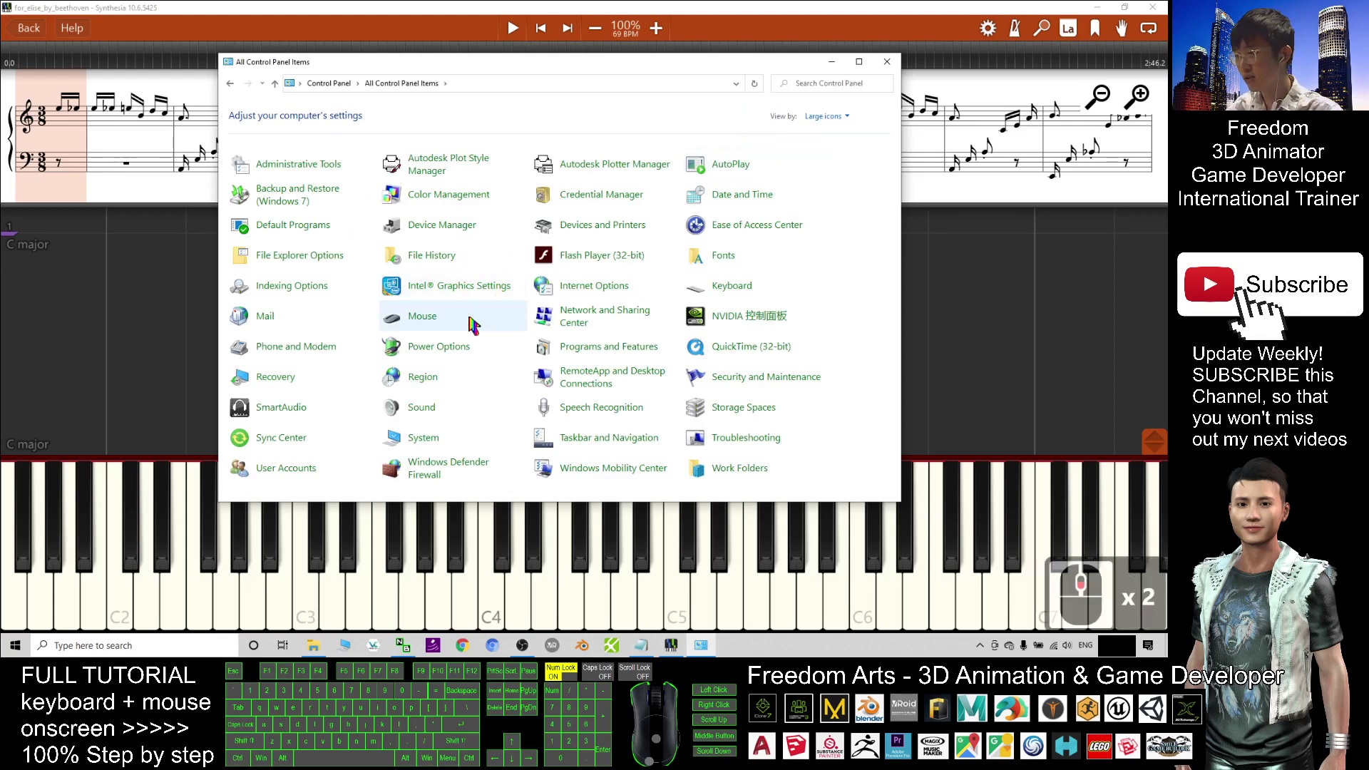
click(428, 413)
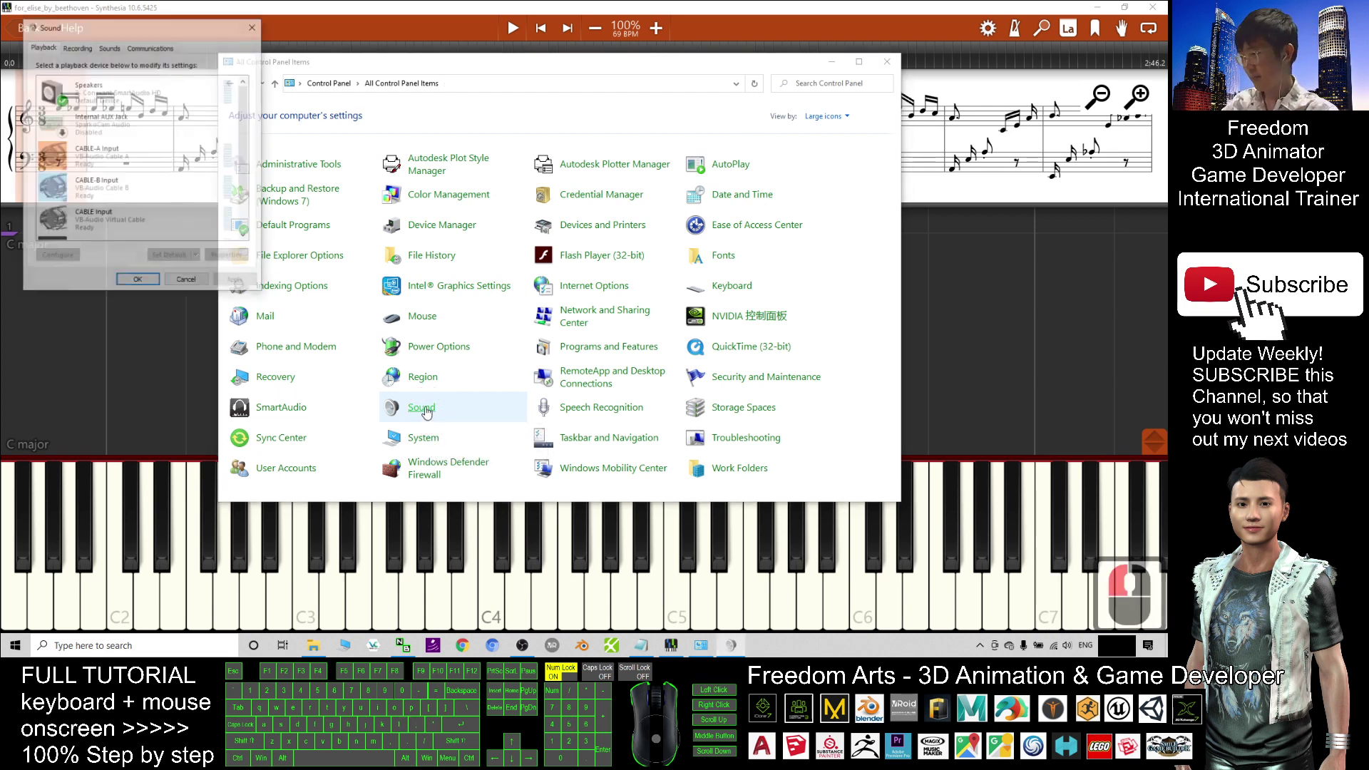
Enable the Stereo Mix device on the Sound dialog's Recording tab
drag(184, 39, 494, 187)
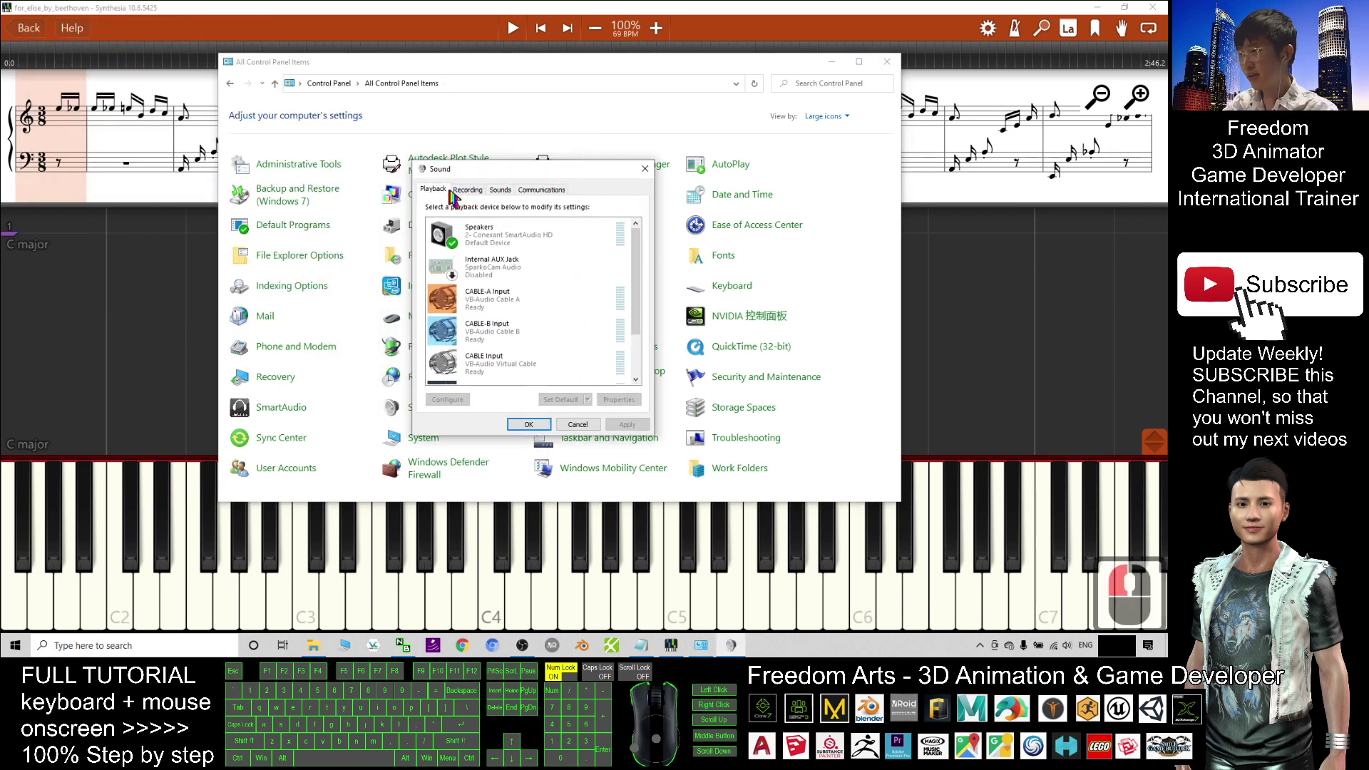
click(468, 190)
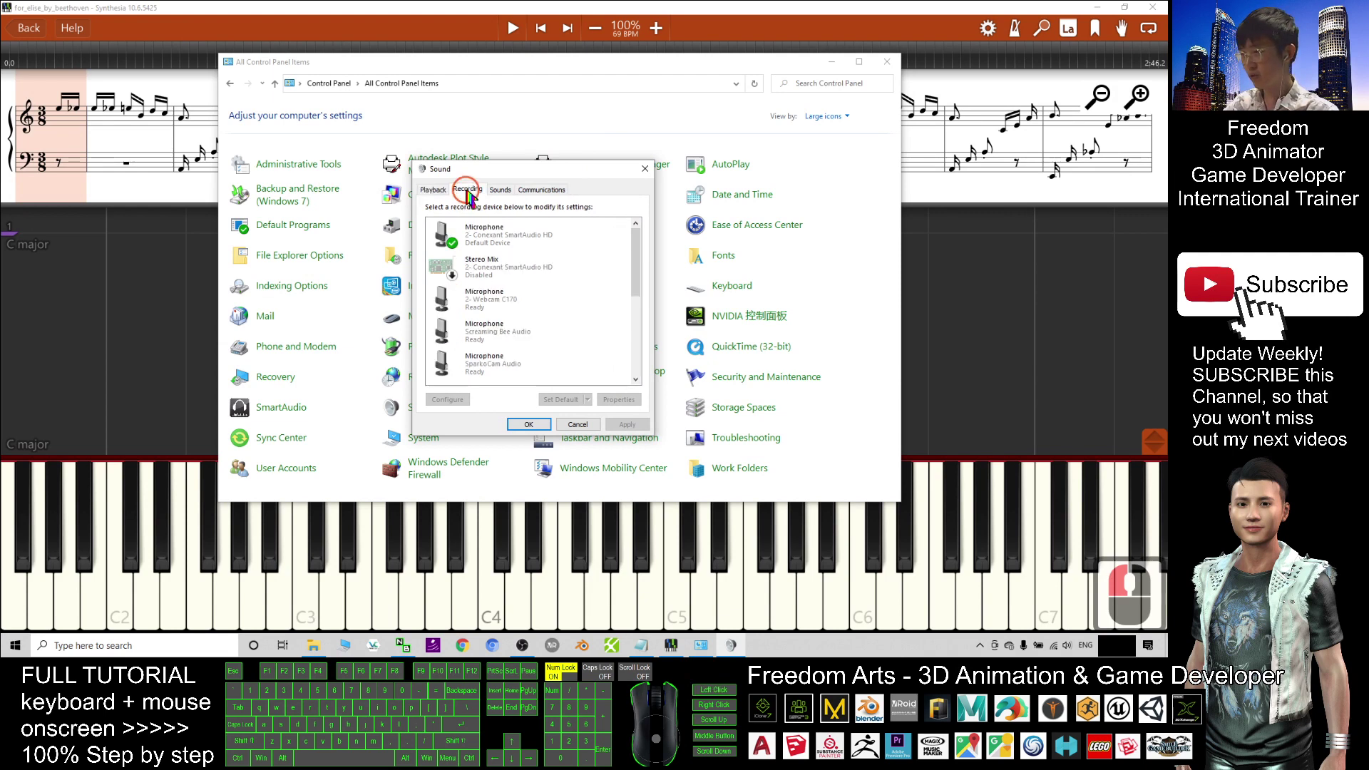
right_click(487, 273)
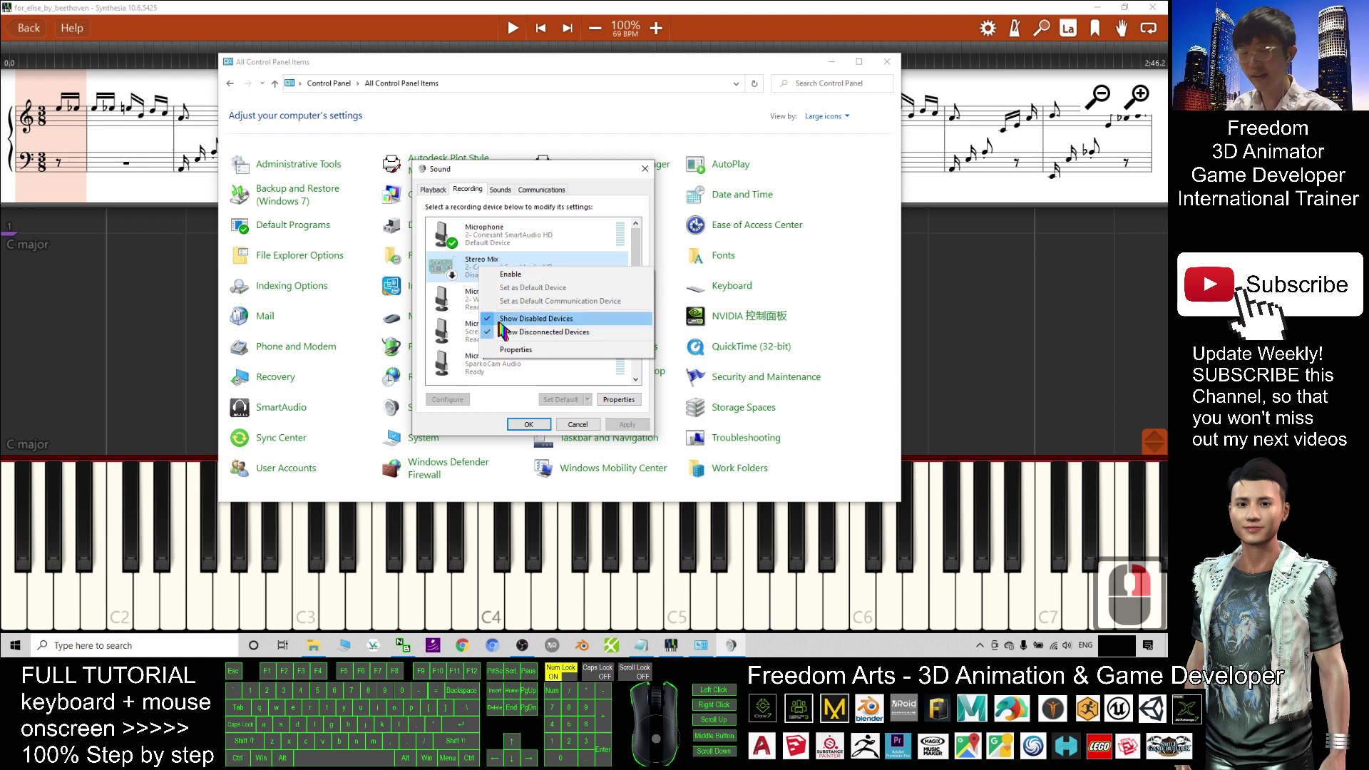
click(511, 274)
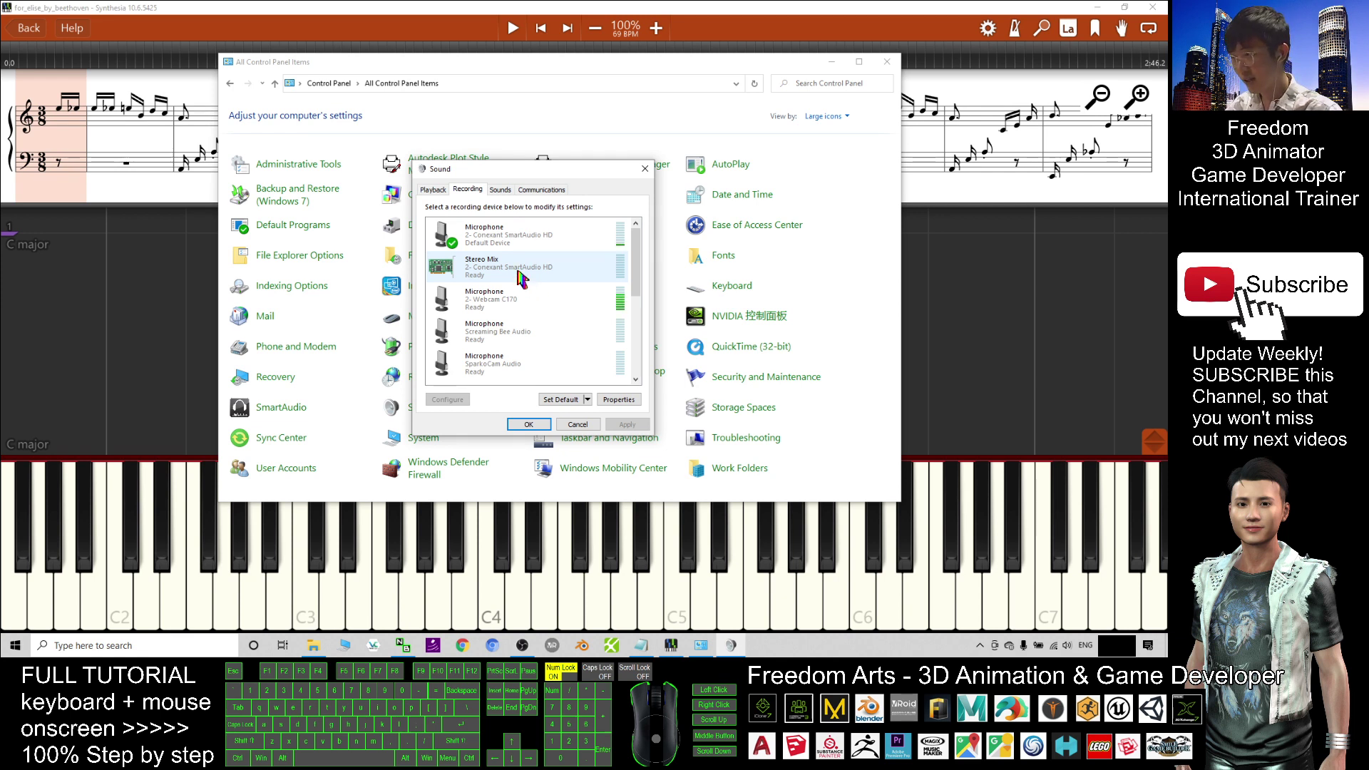
Start Für Elise playing in Synthesia, then check speaker volume and select Stereo Mix
click(512, 28)
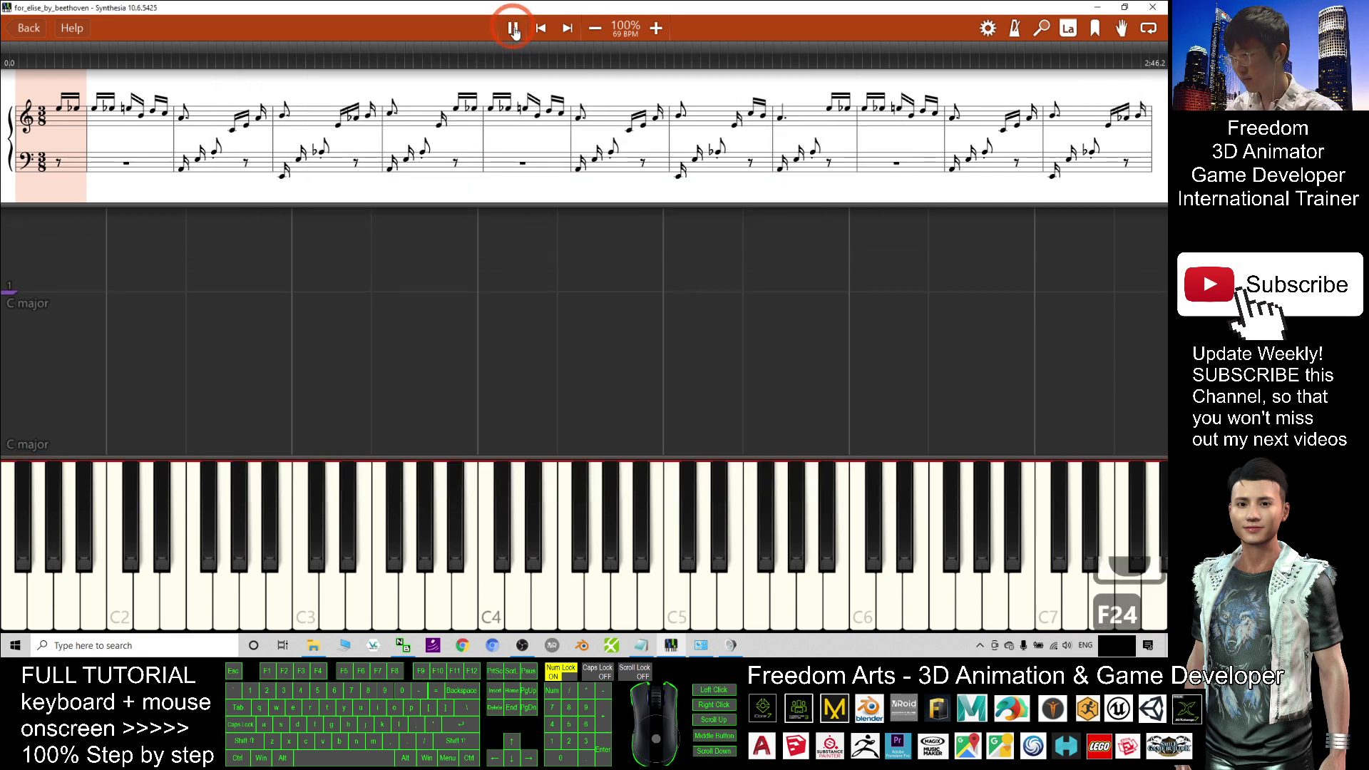
click(1067, 645)
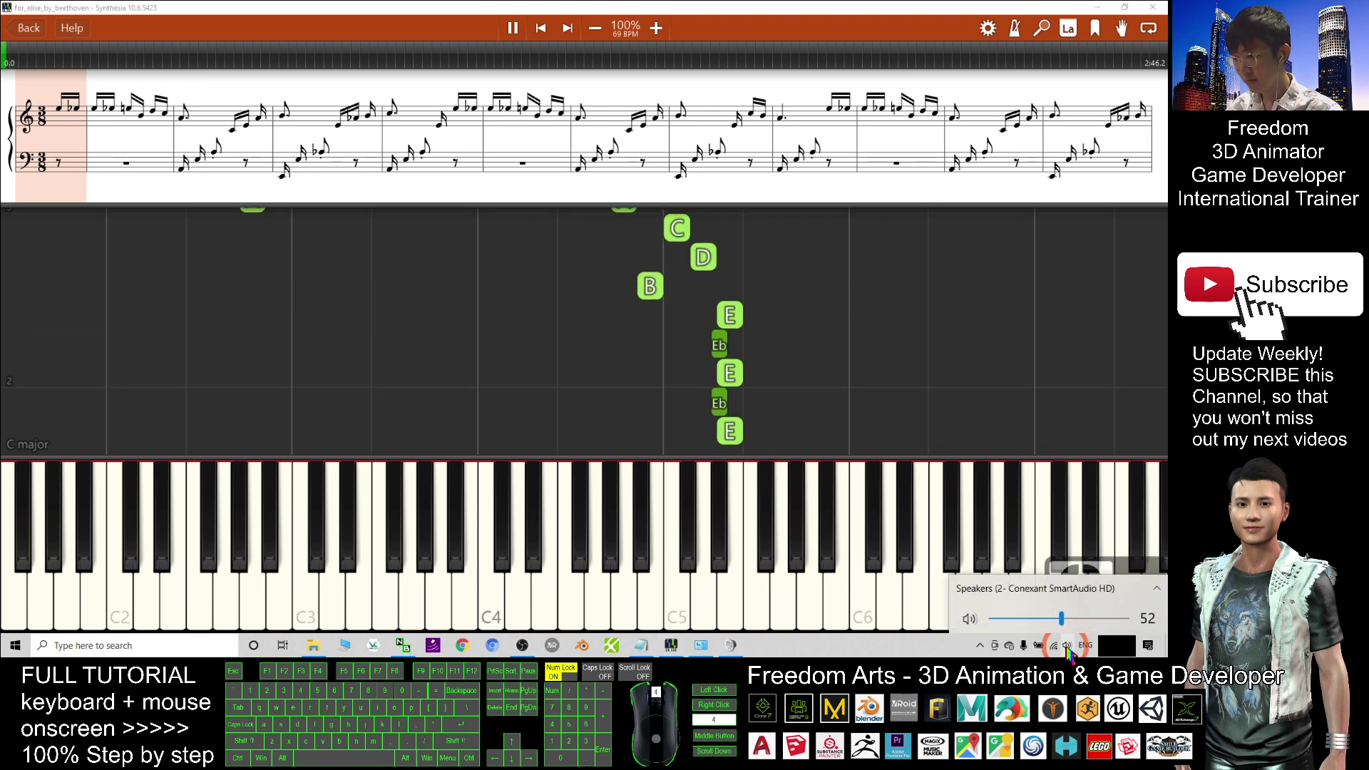
click(730, 646)
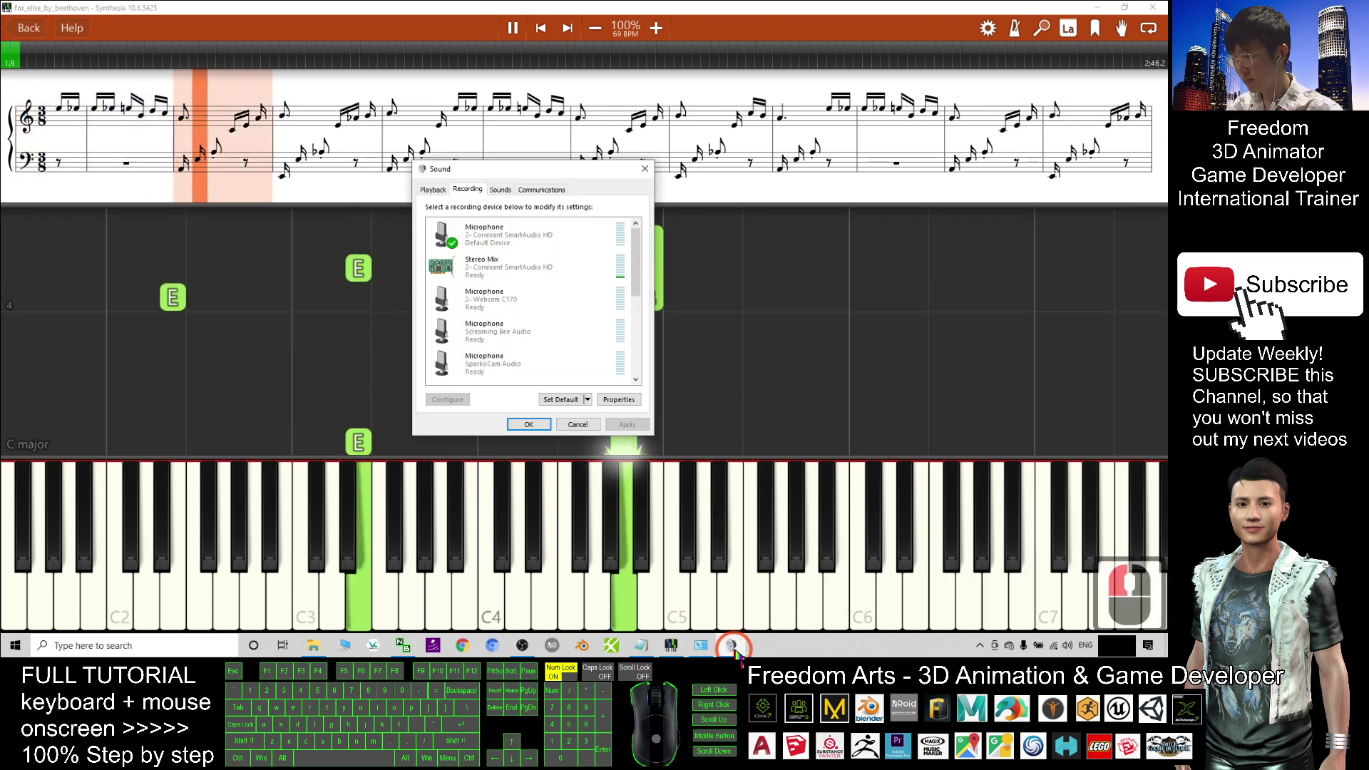
click(623, 280)
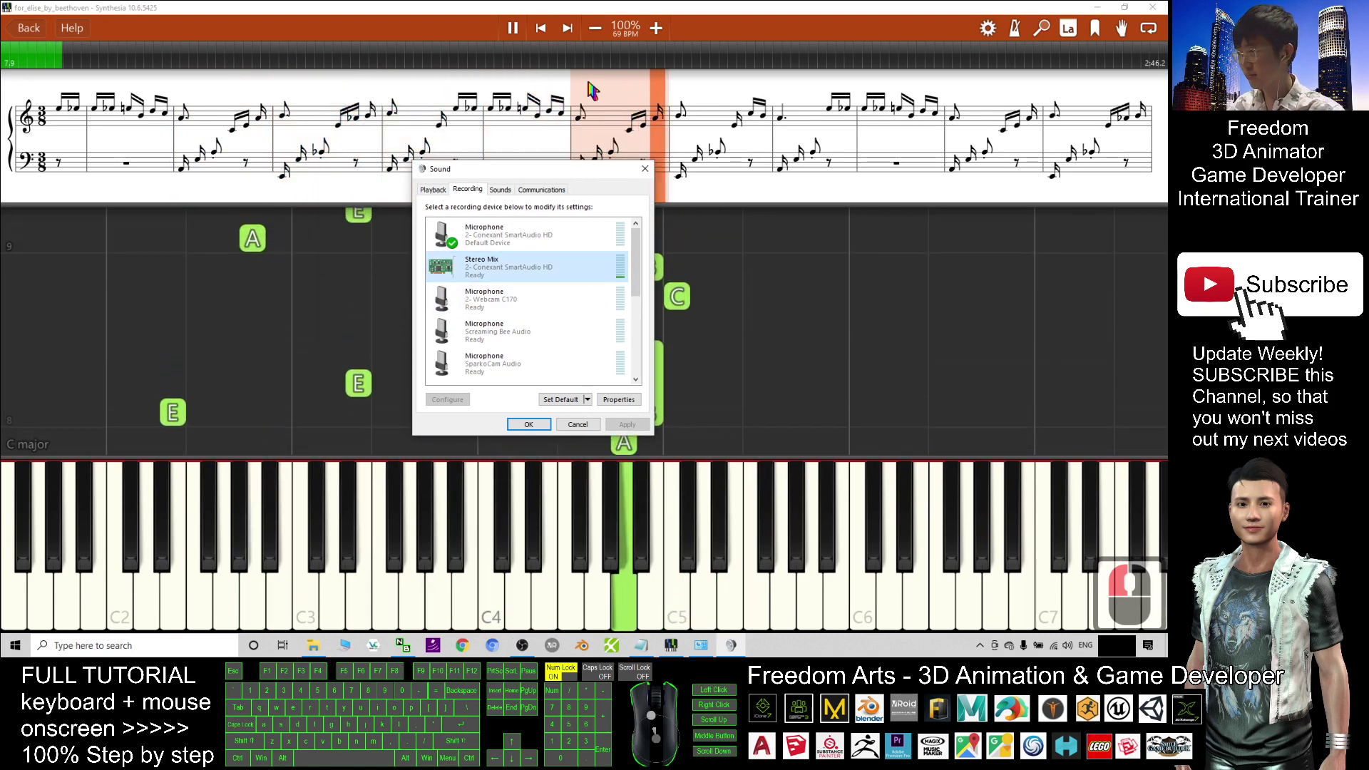
click(660, 291)
Recheck the speaker volume and Stereo Mix selection, then bring Synthesia back in front
click(731, 646)
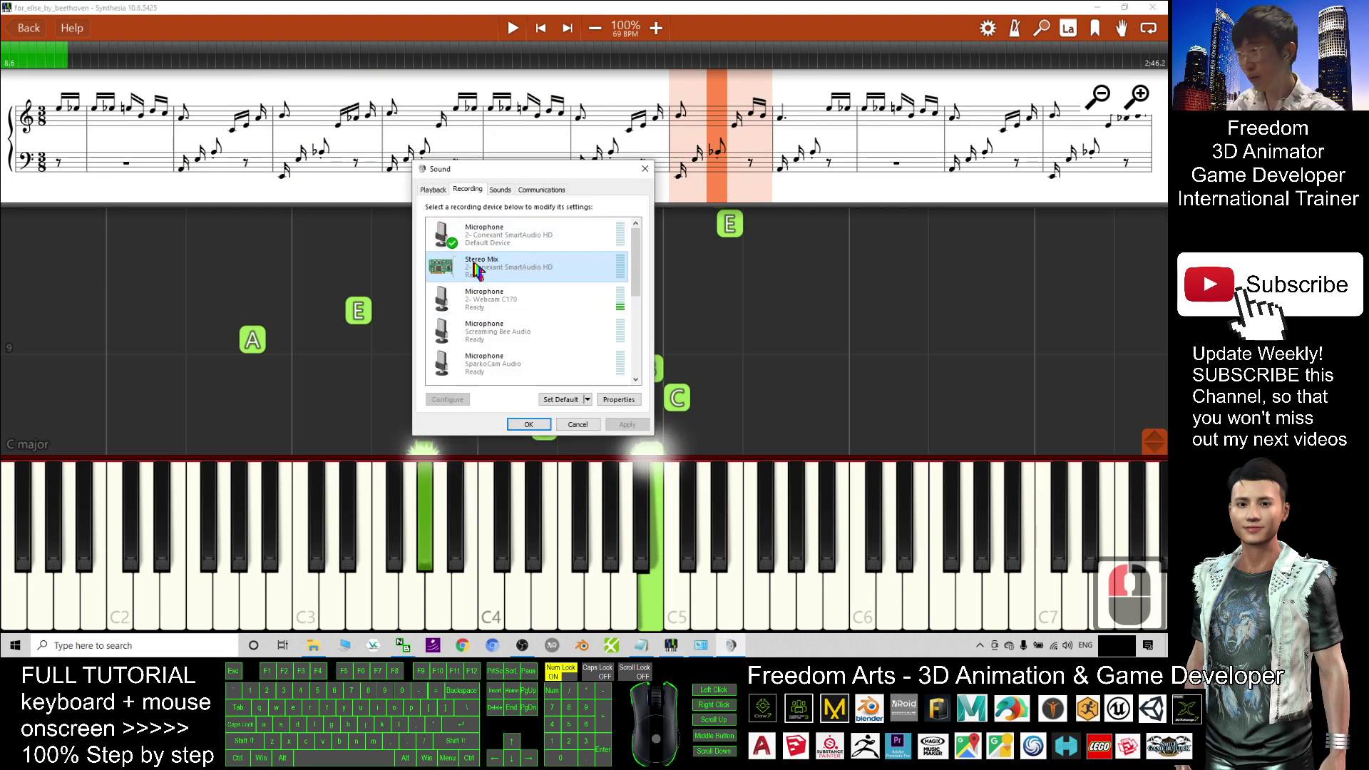
click(1068, 645)
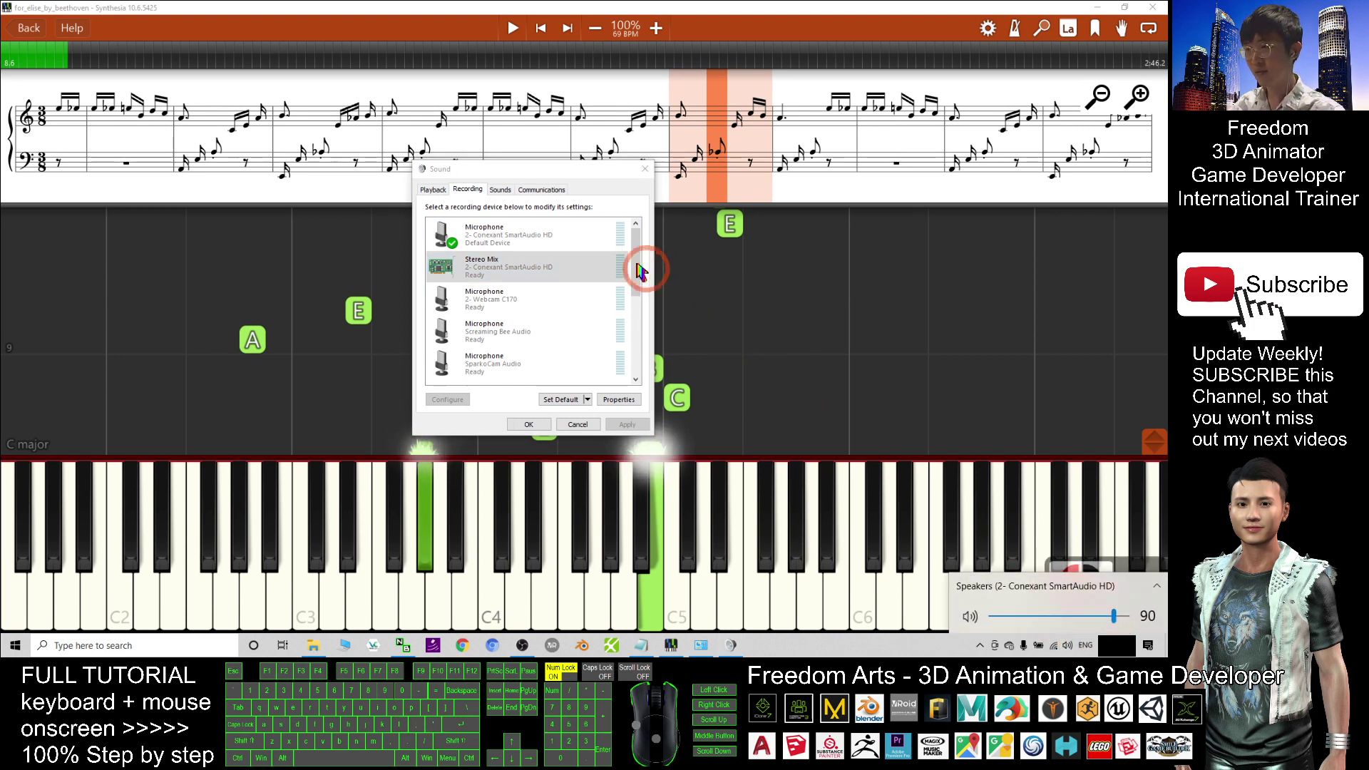
click(633, 288)
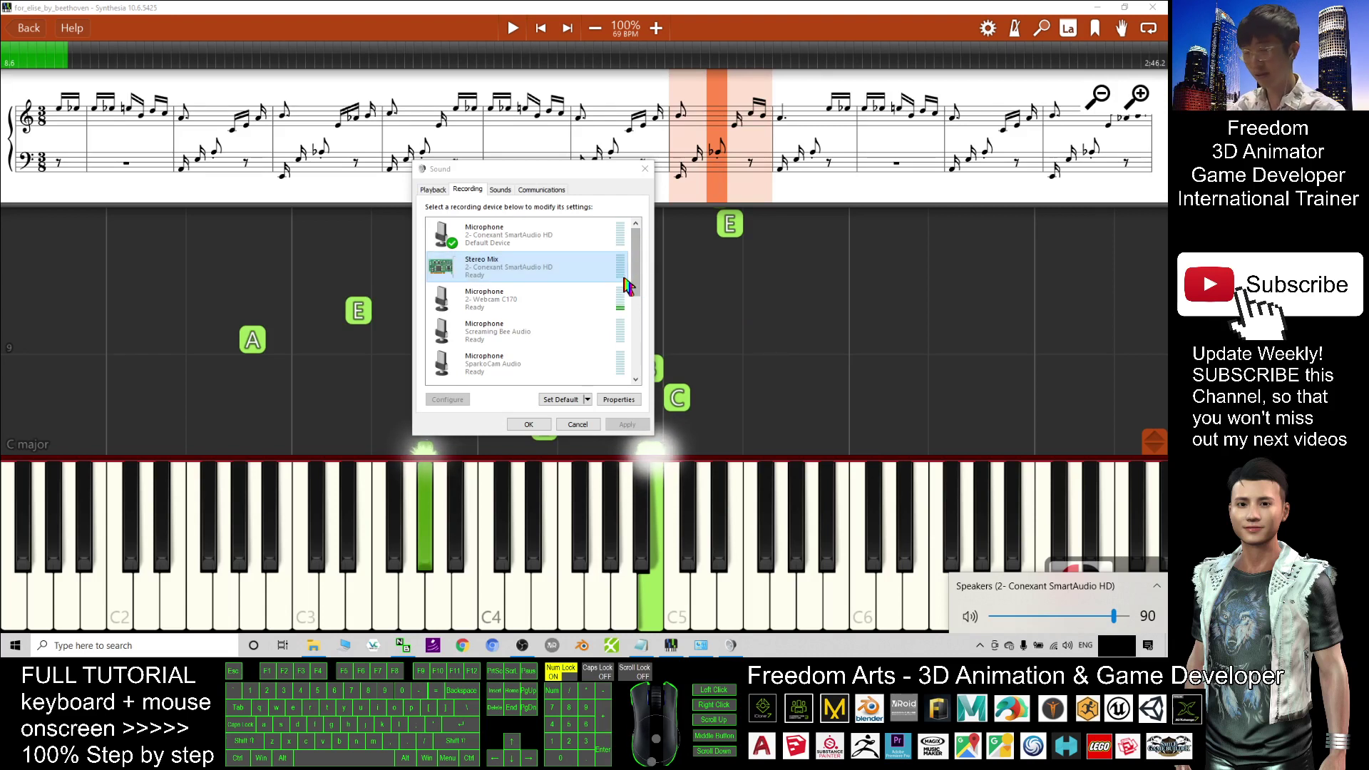
click(1086, 631)
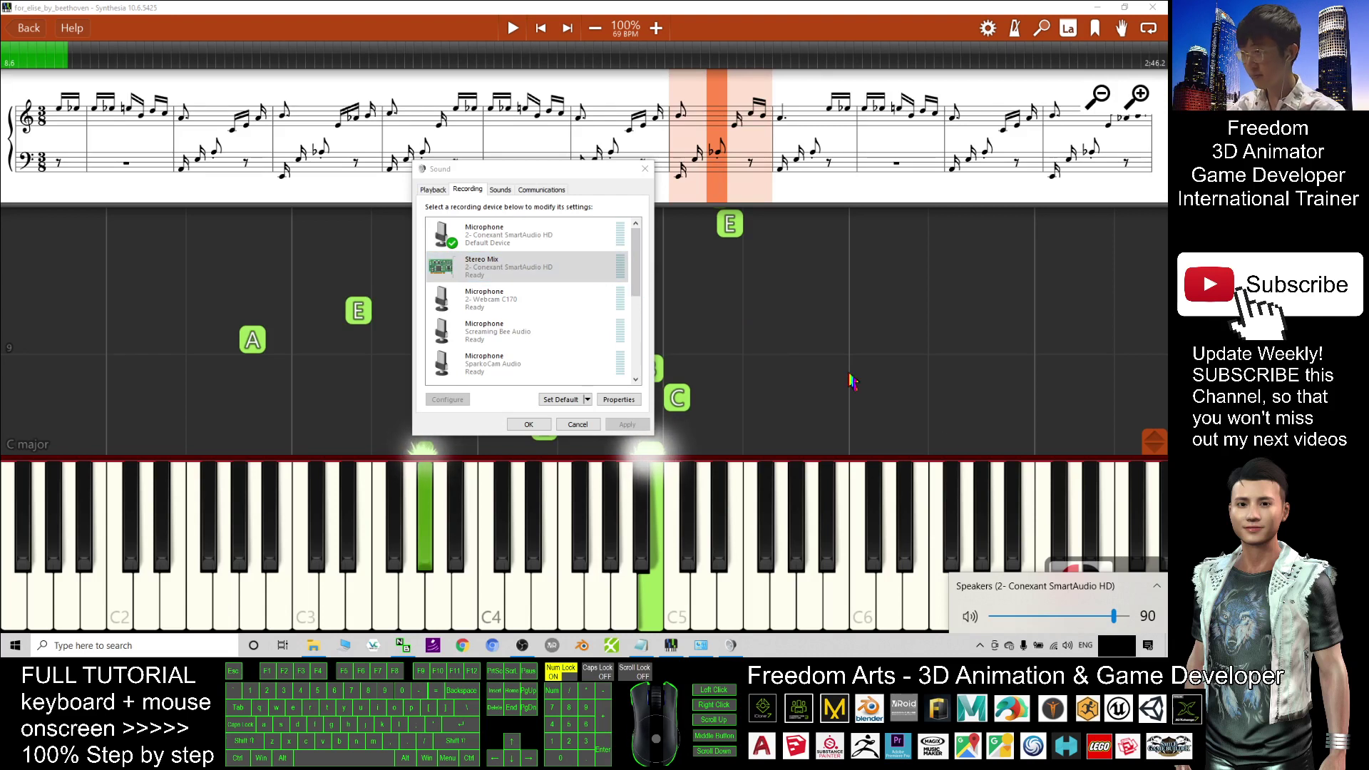
click(589, 277)
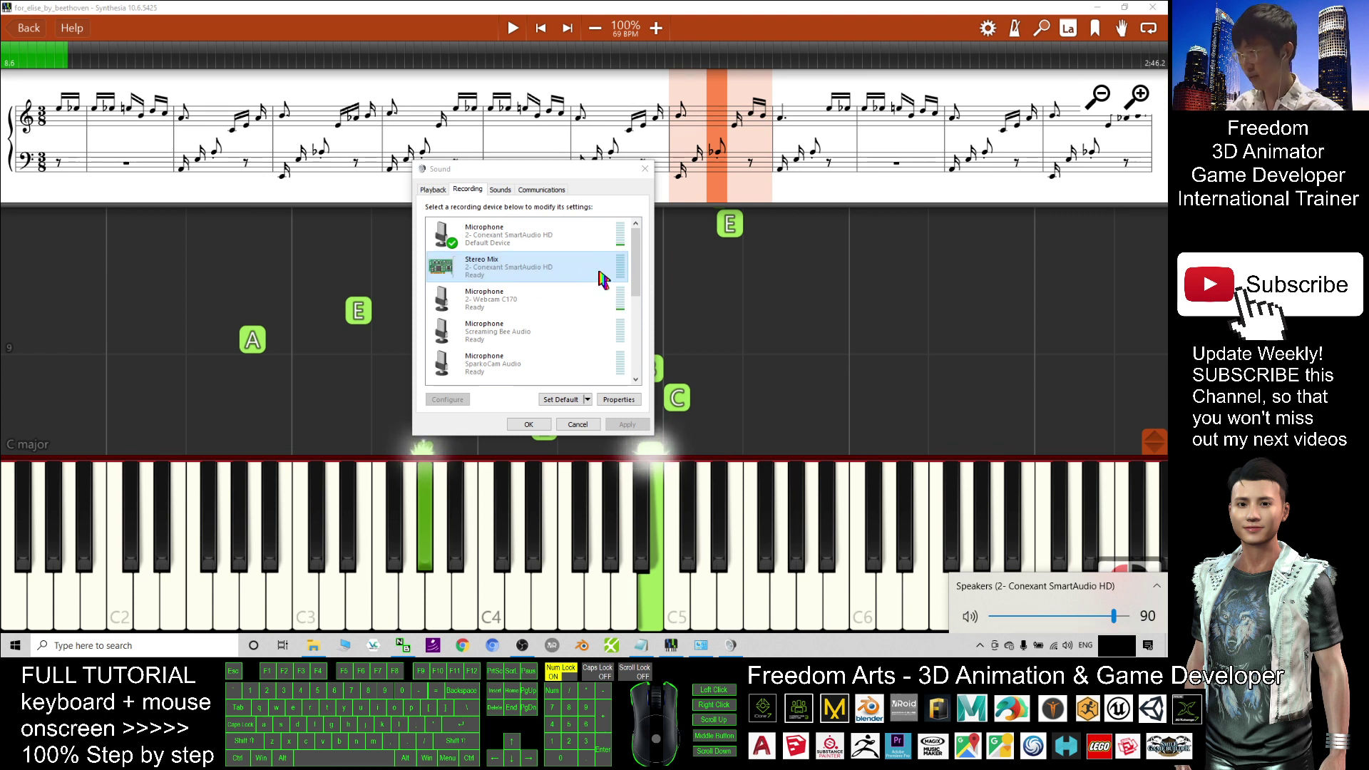
click(848, 359)
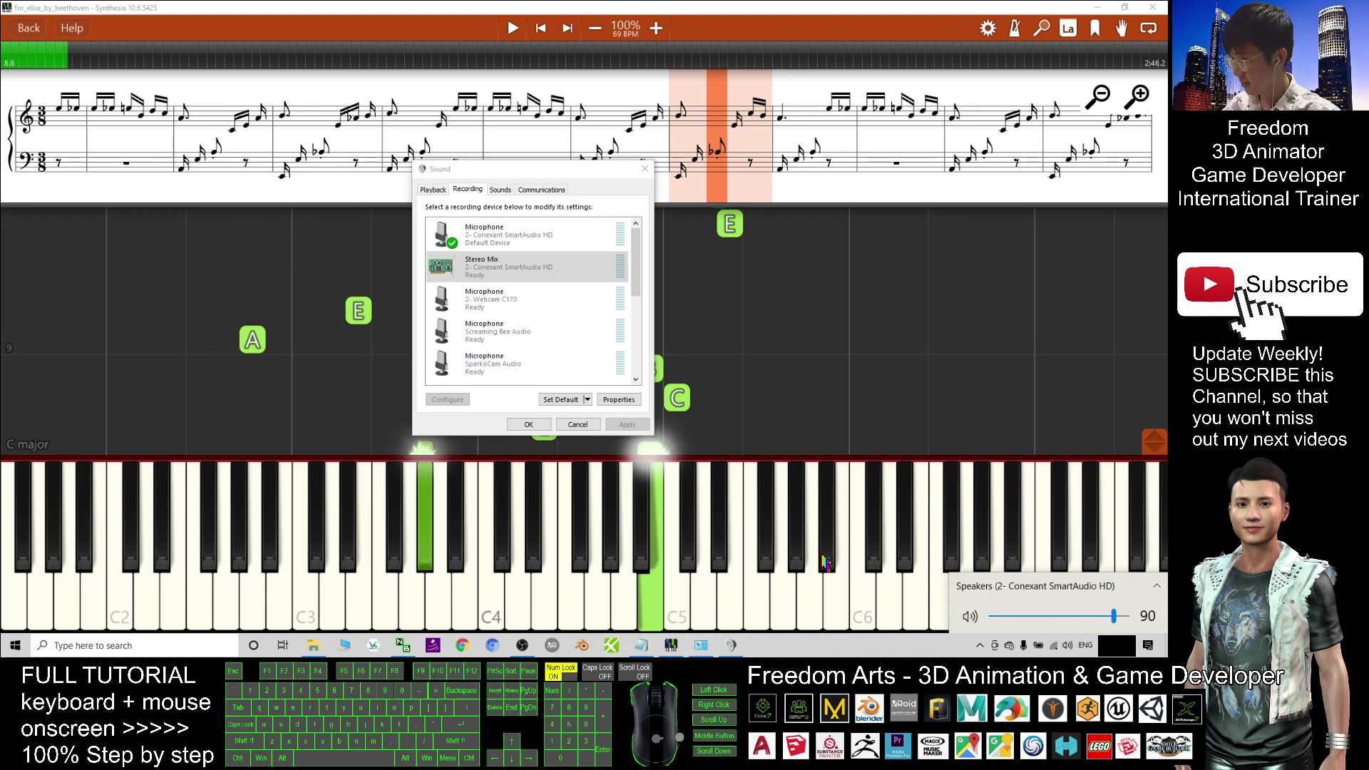
click(818, 155)
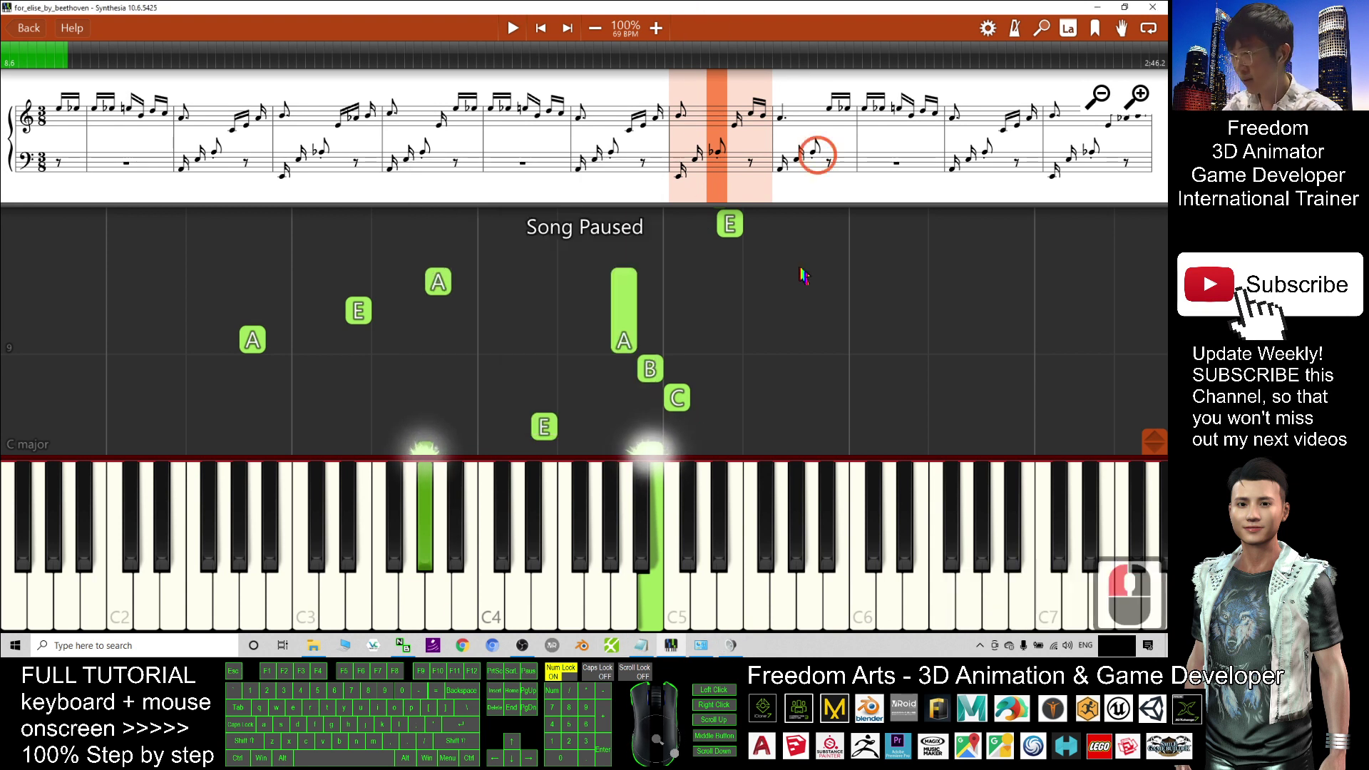
Rewind the song to its start and launch Debut Video Capture from a 'debut' search
click(543, 30)
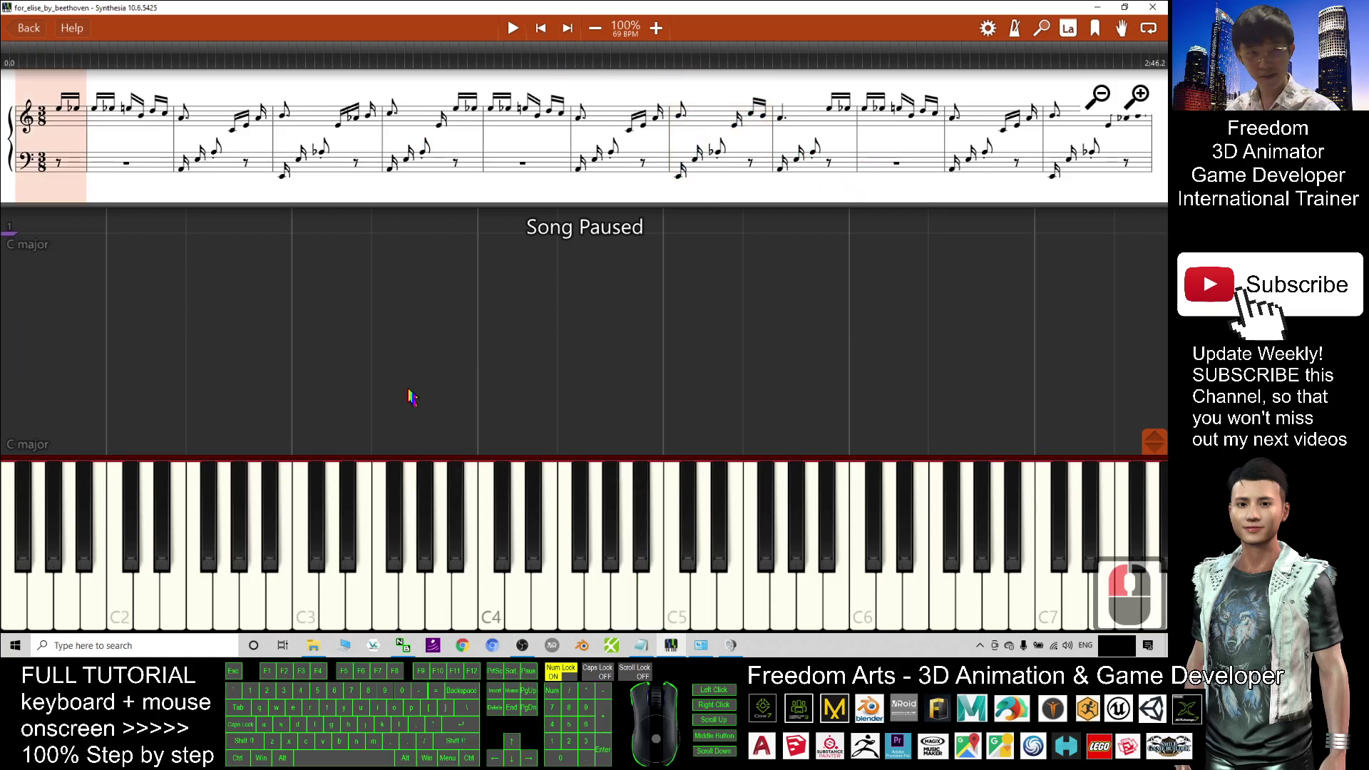
click(105, 645)
text(debut)
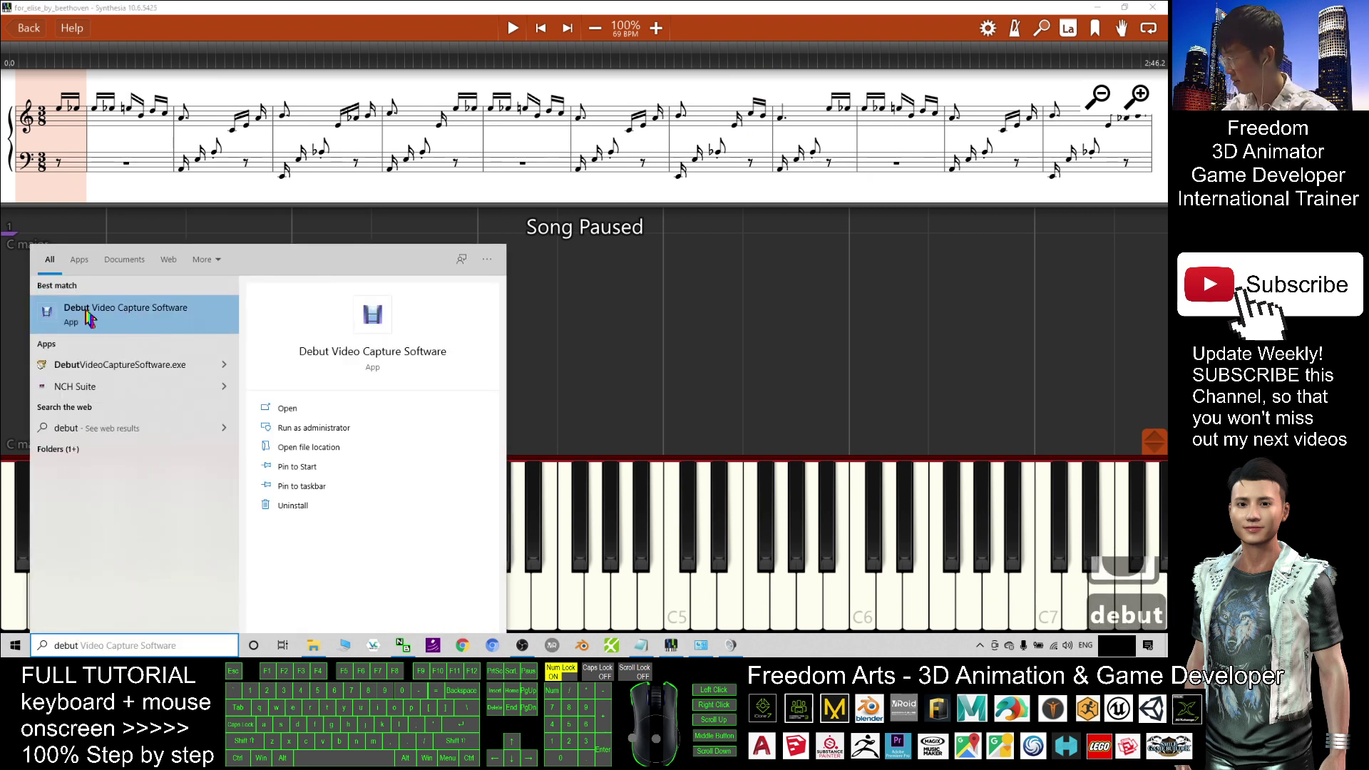
click(140, 322)
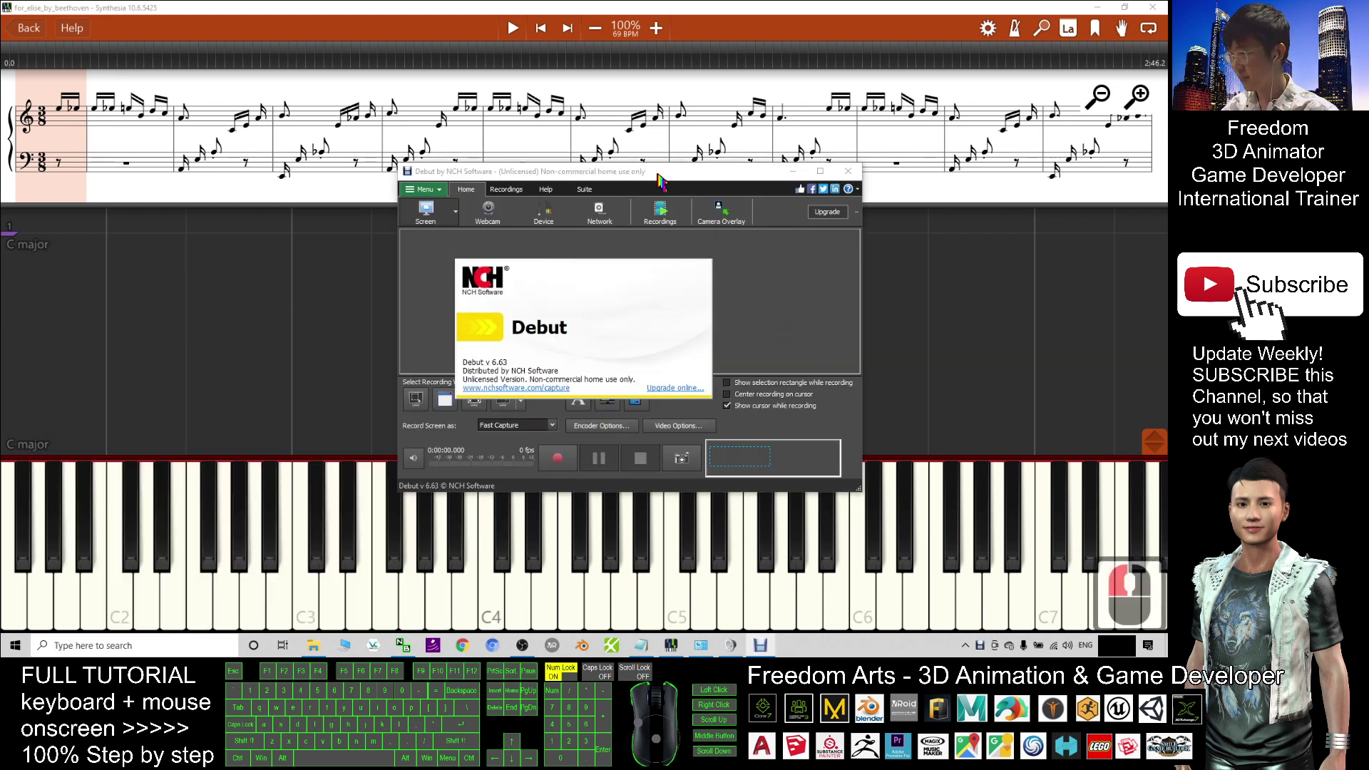
Certify Debut for non-commercial home use and move the recorder window up and left
click(637, 178)
click(619, 266)
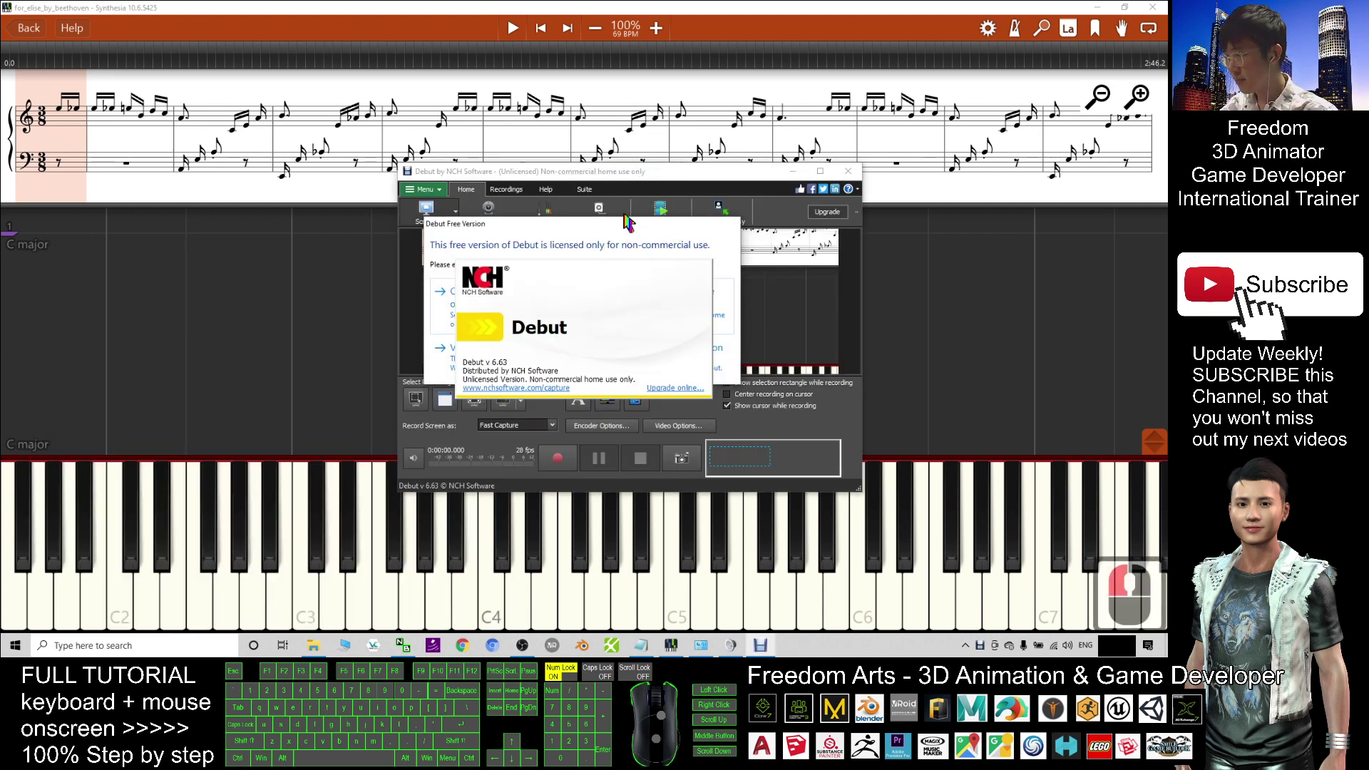
drag(625, 226, 407, 183)
click(263, 307)
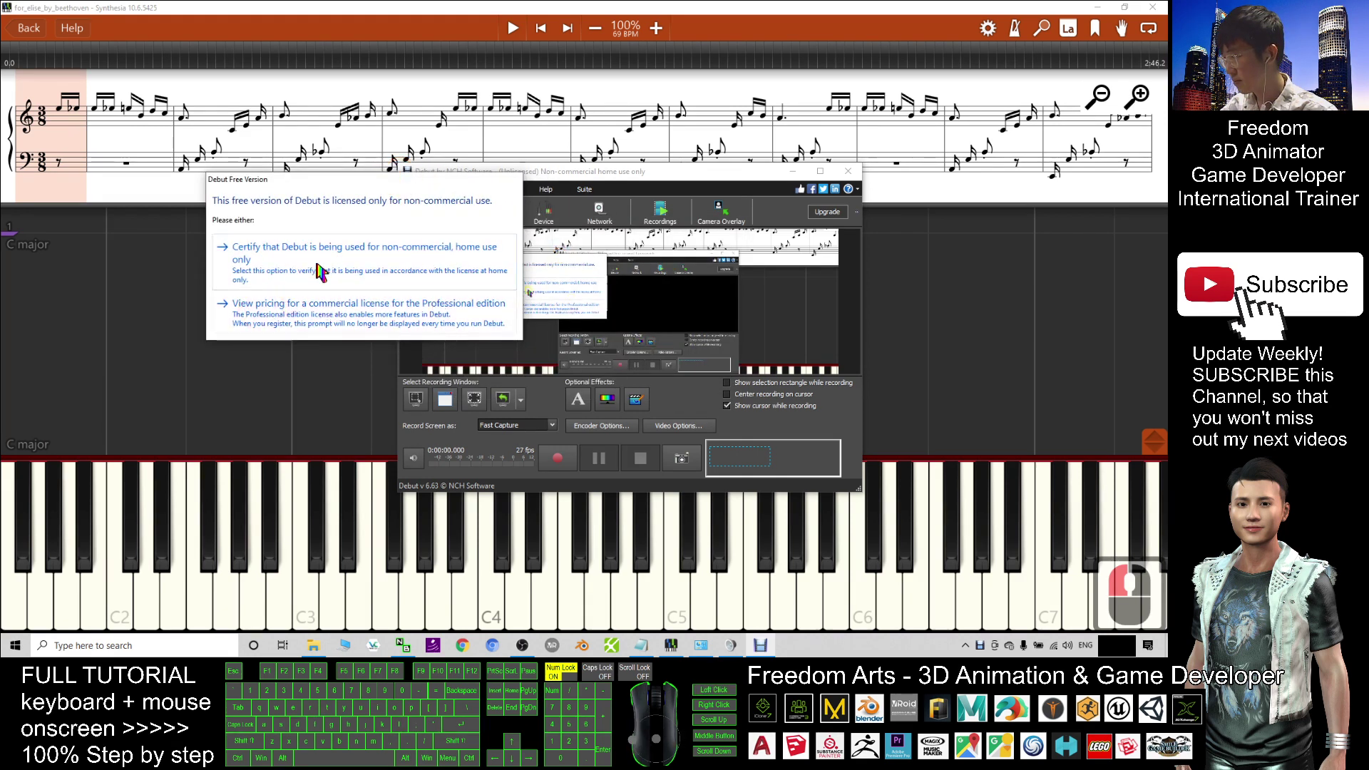
click(380, 258)
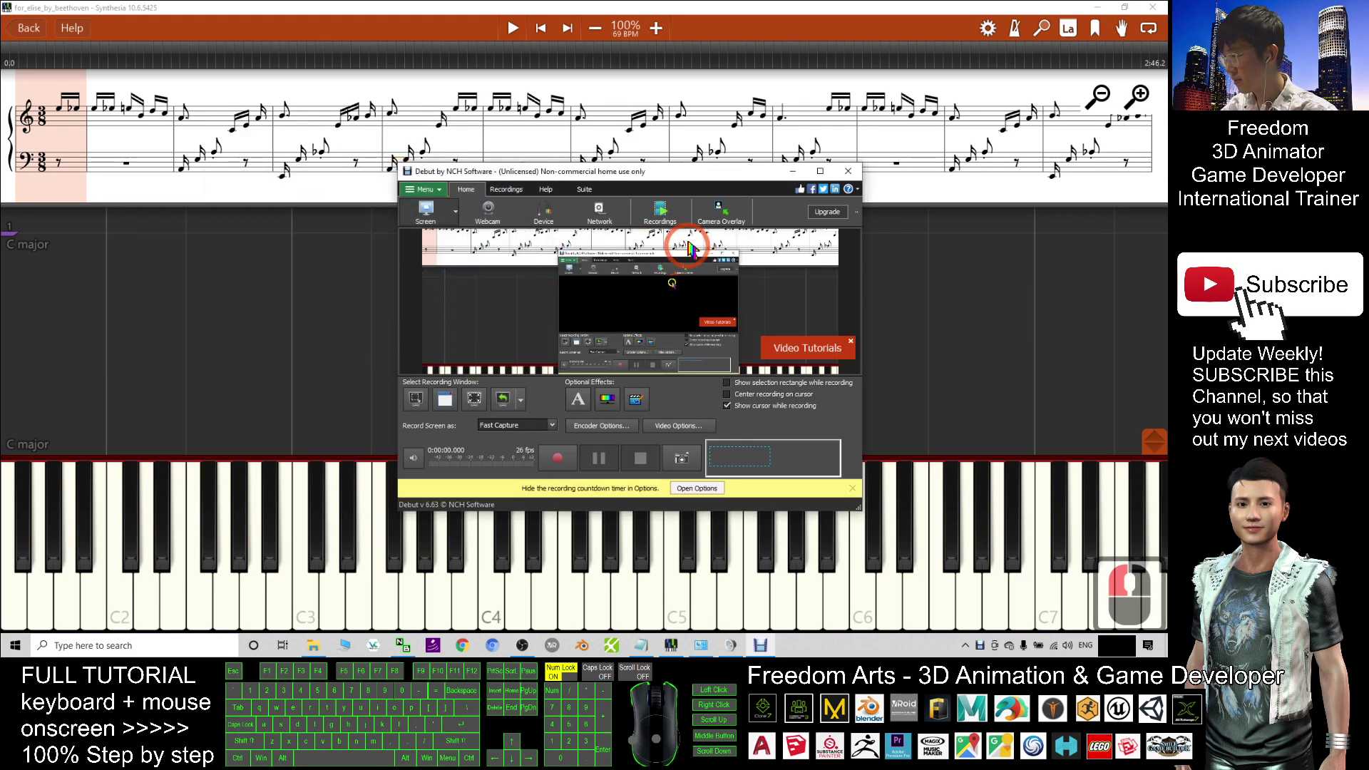
click(671, 169)
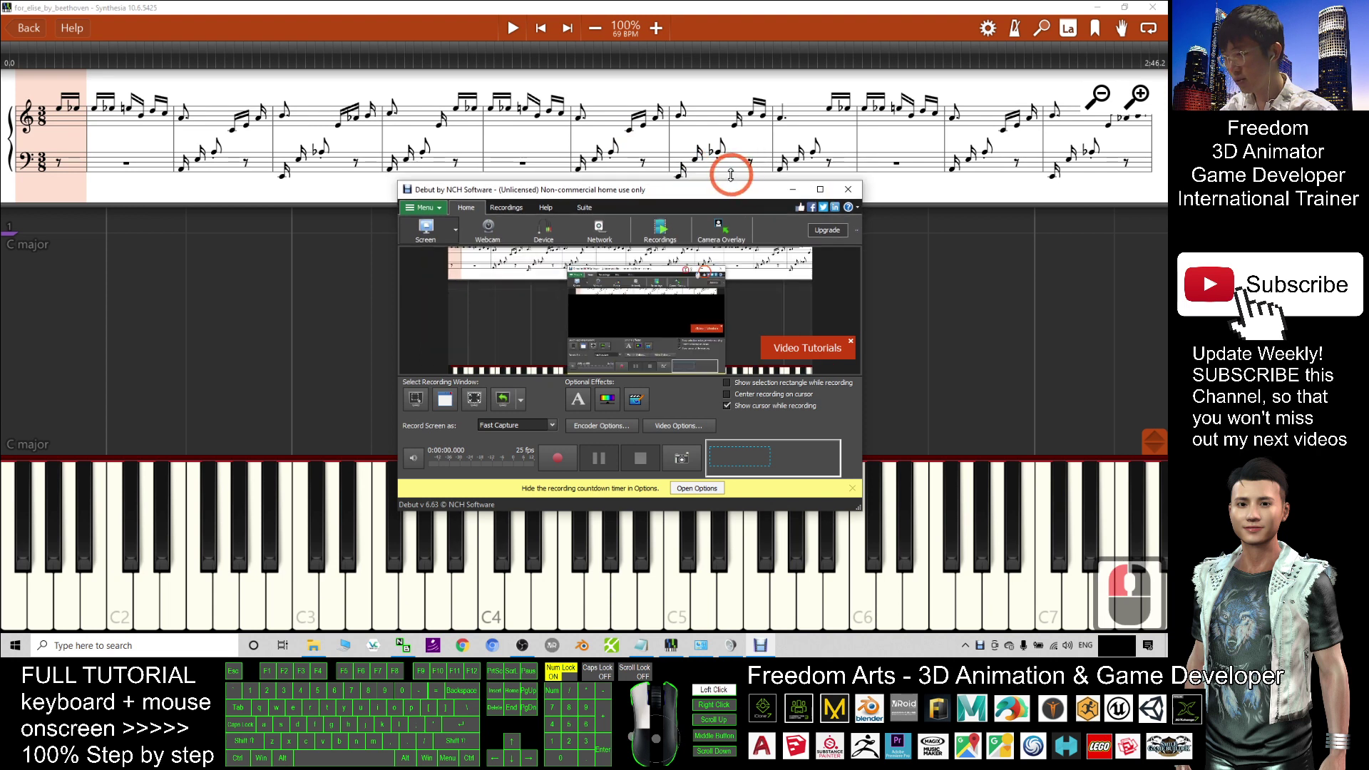
drag(684, 183, 639, 141)
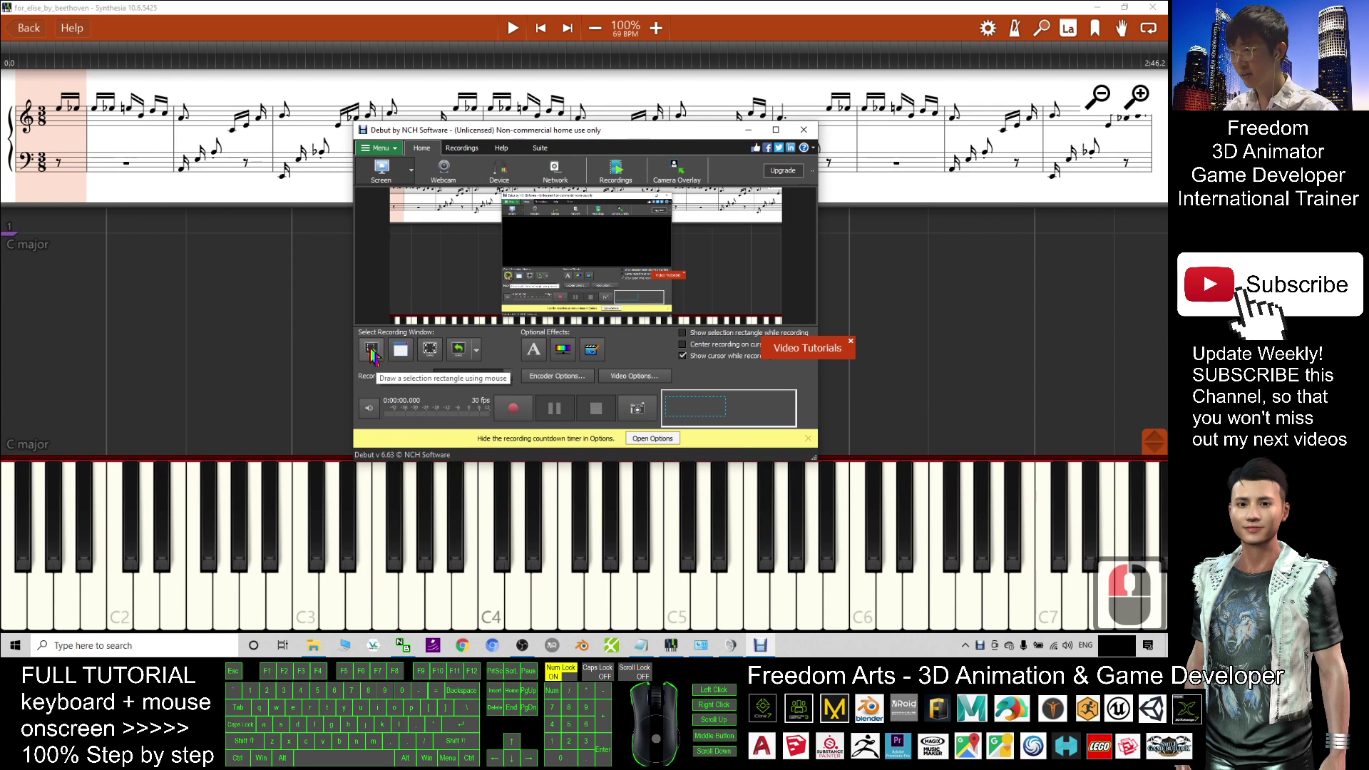
Draw a 1916 × 970 capture rectangle over the Synthesia score and keyboard, then confirm it
click(373, 350)
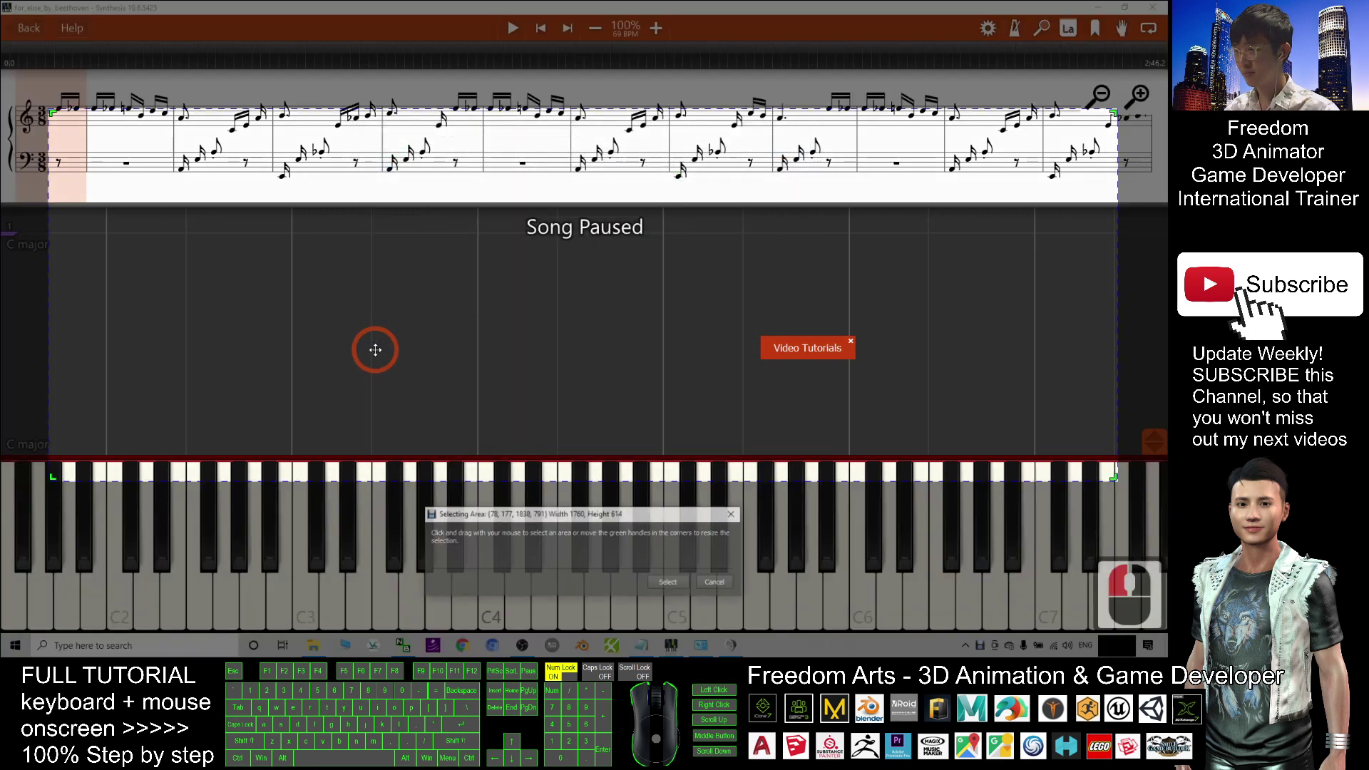
drag(375, 350, 468, 189)
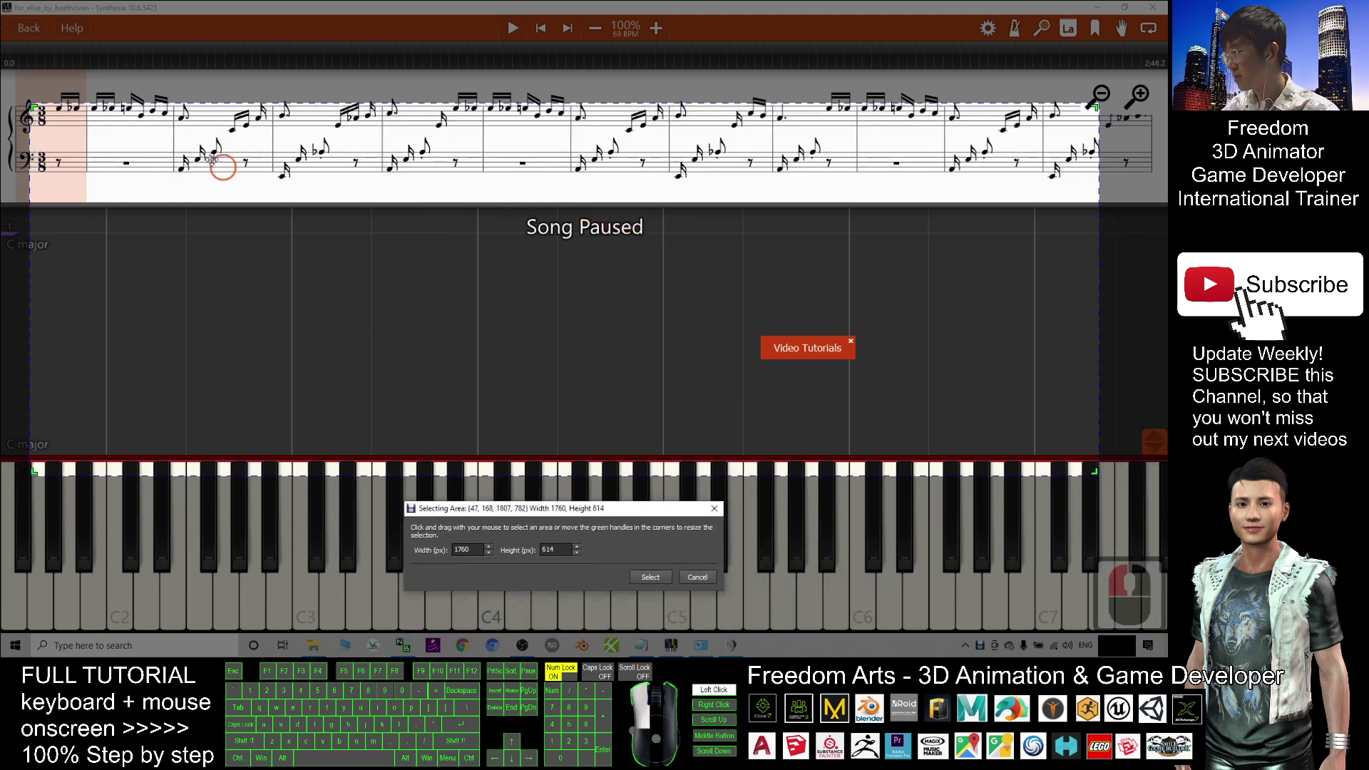
drag(211, 159, 171, 102)
drag(1067, 415, 1161, 631)
click(1161, 629)
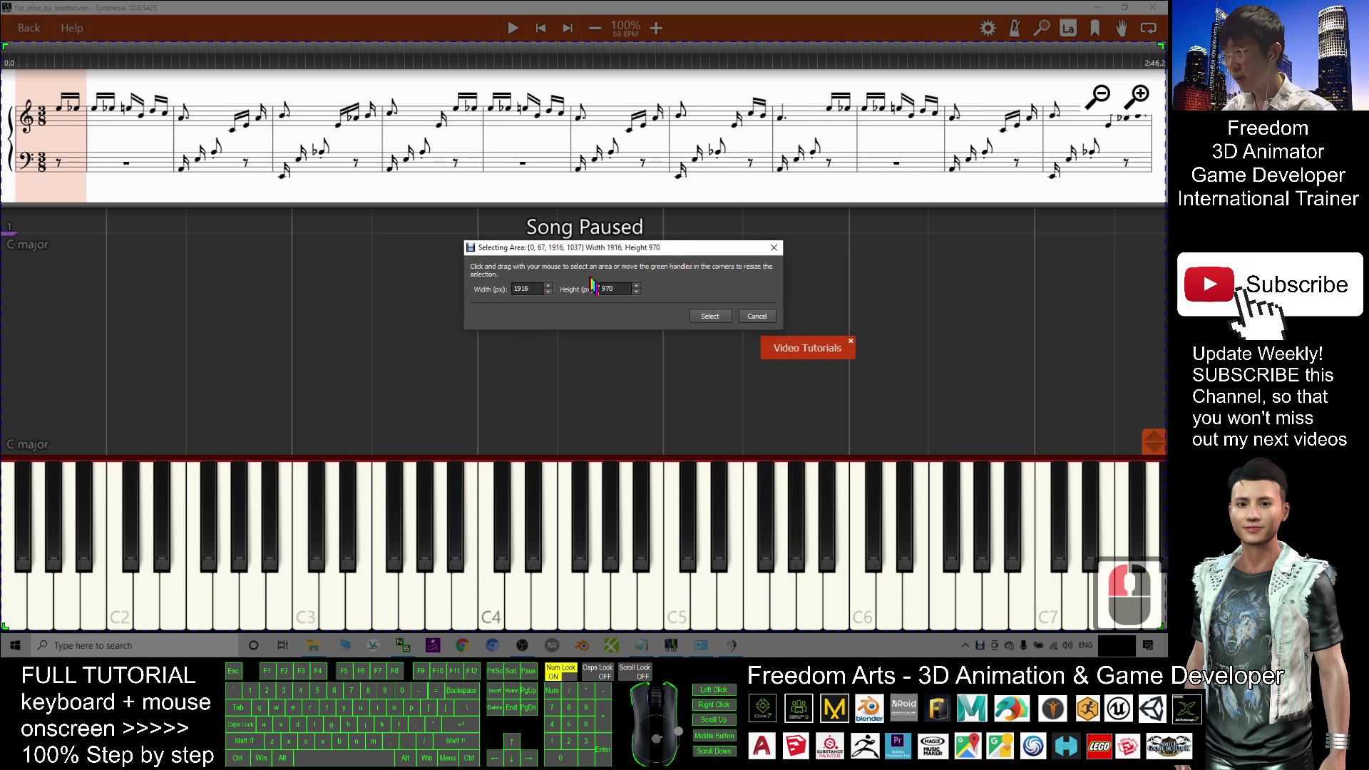
click(710, 316)
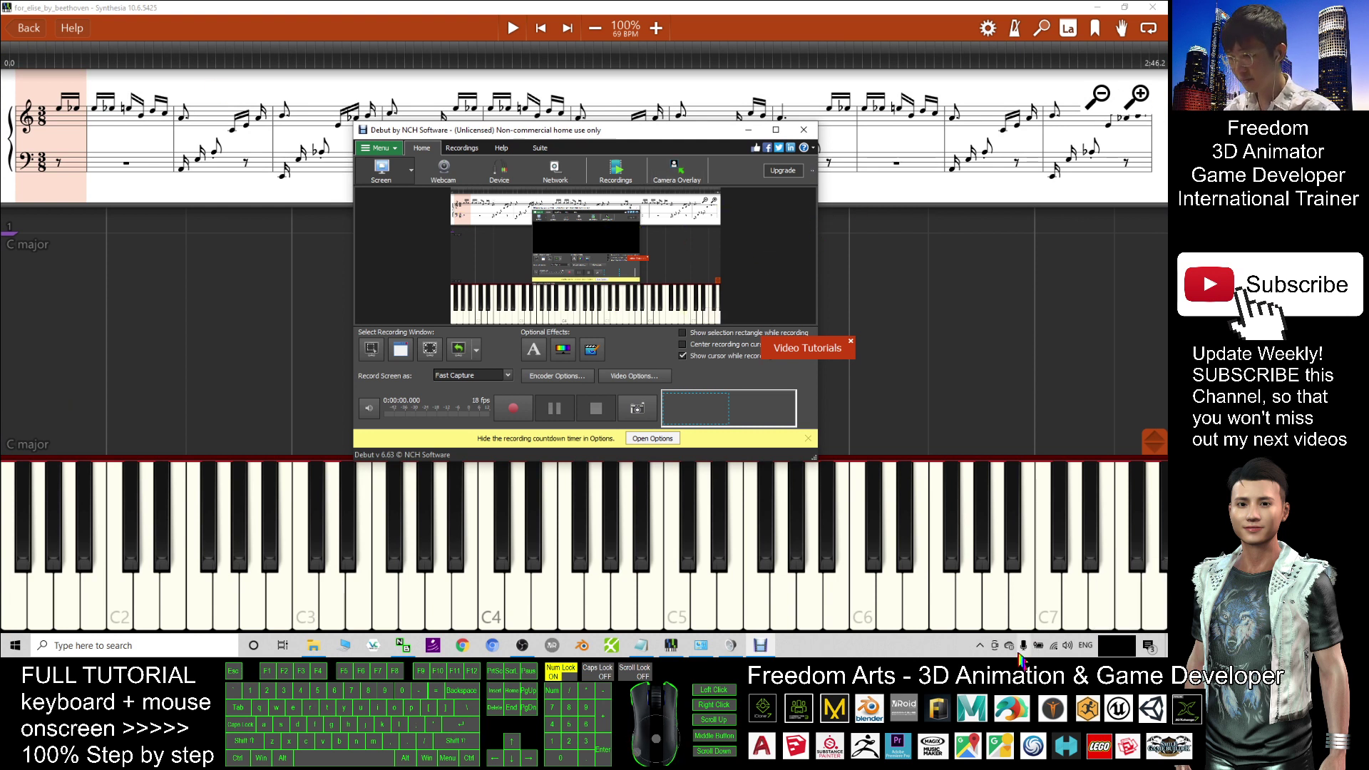
click(980, 645)
click(945, 568)
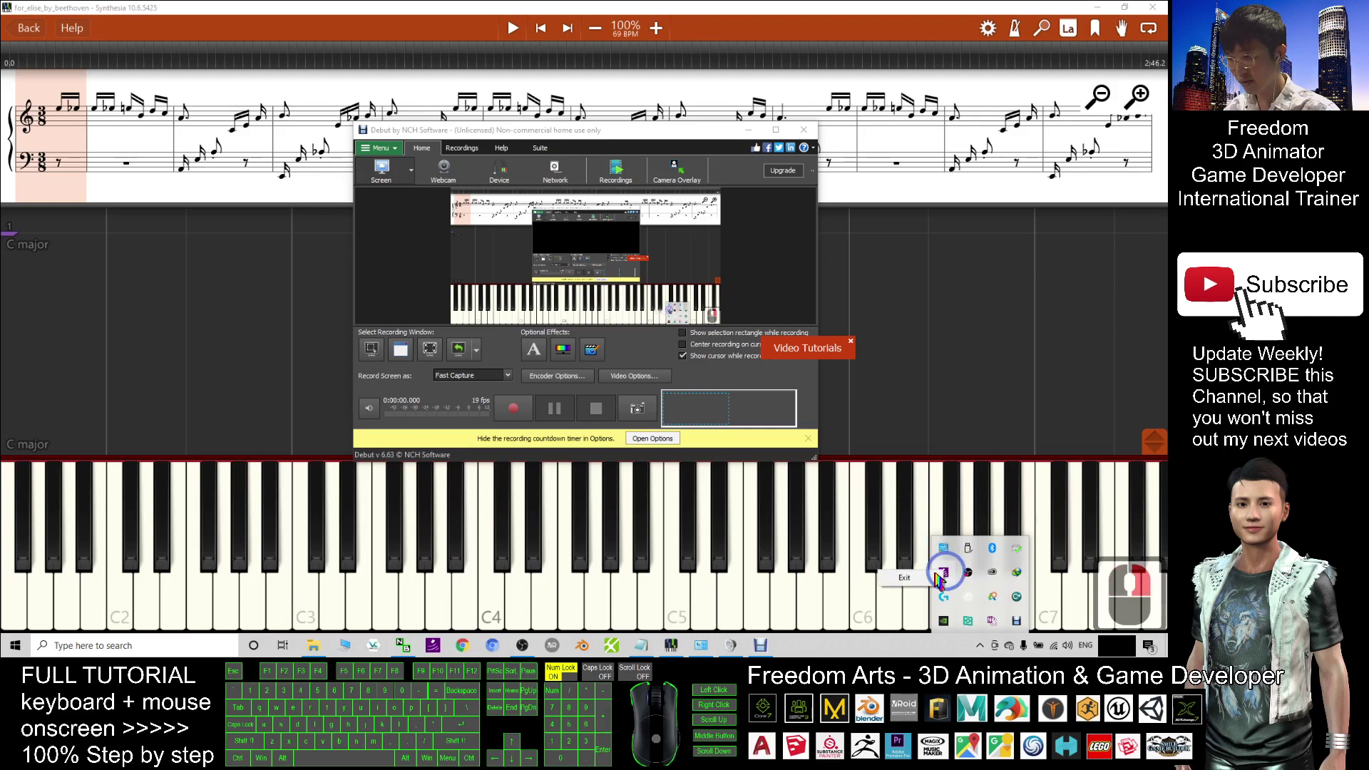
click(945, 571)
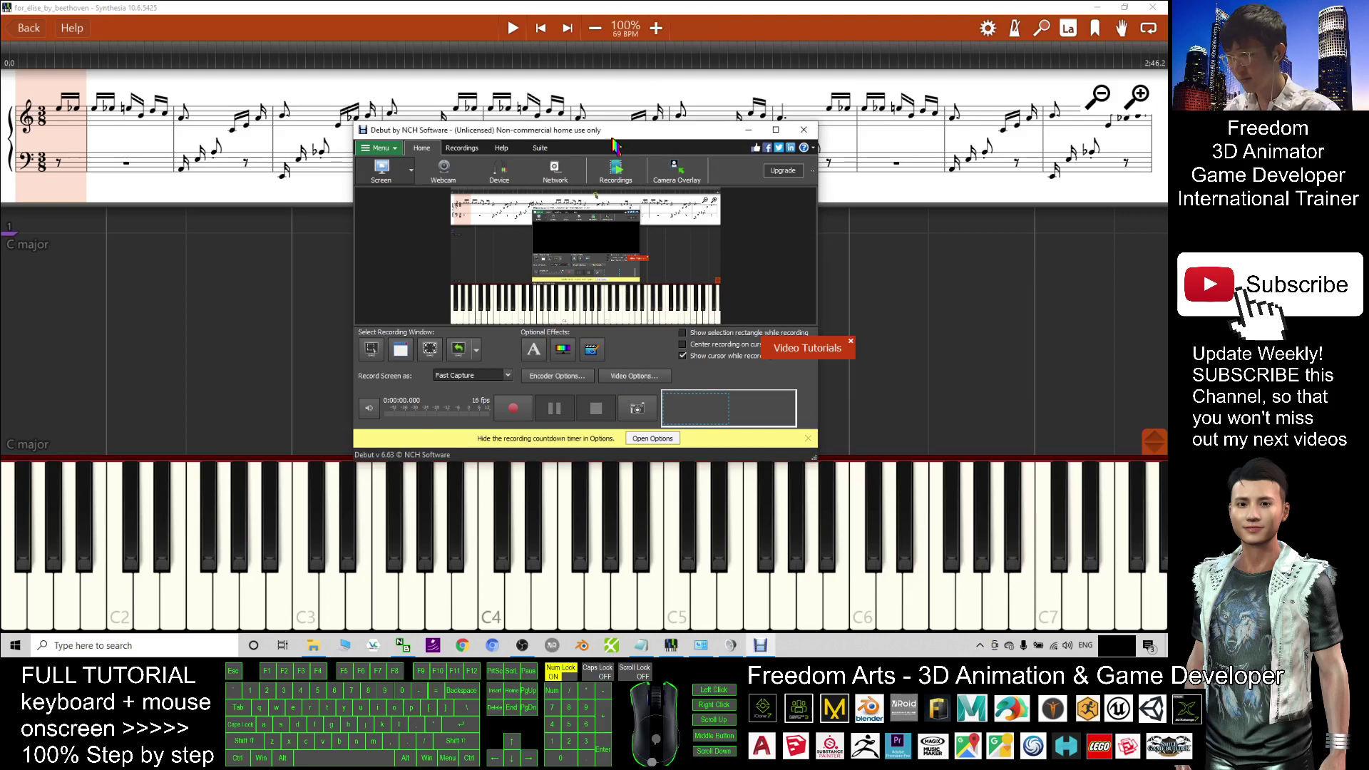
drag(616, 149, 611, 177)
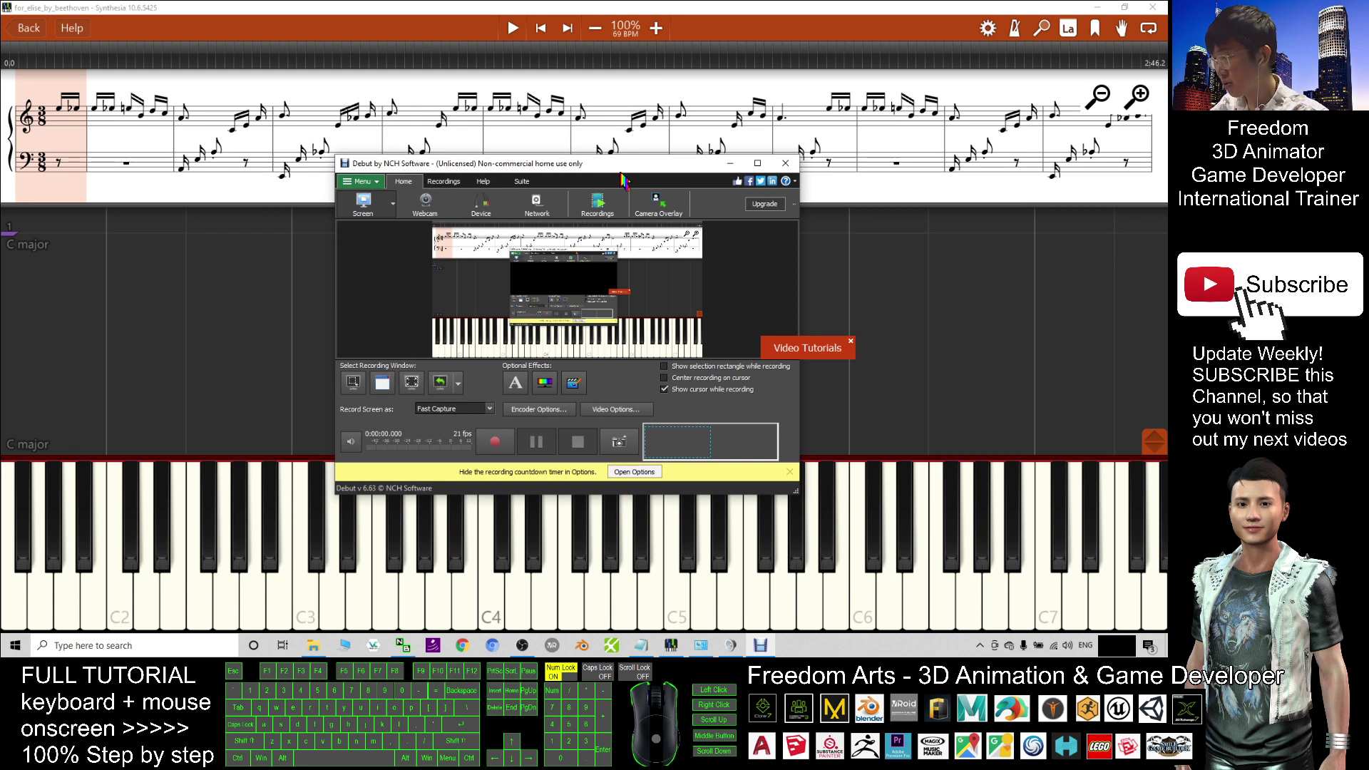
drag(623, 181, 649, 171)
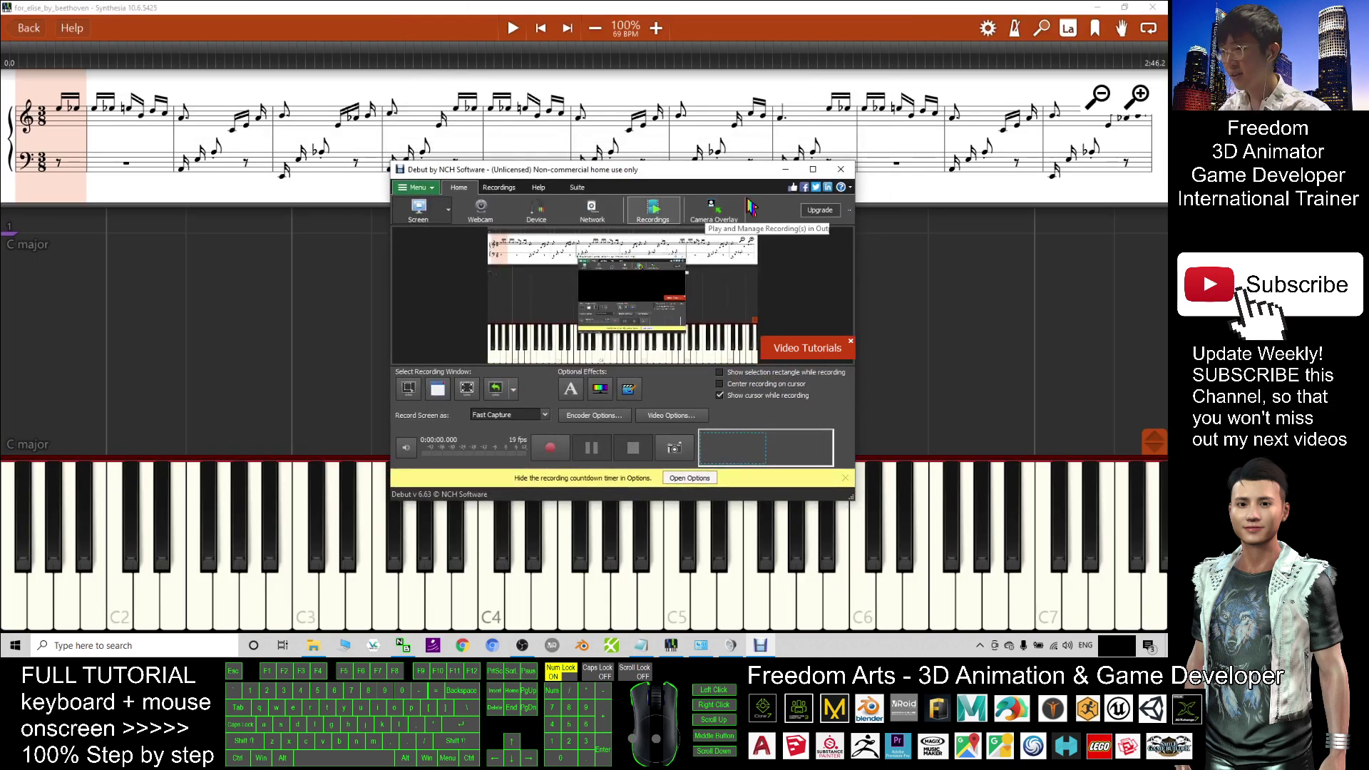
Maximize Debut and set its audio input to Stereo Mix (2- Conexant SmartAudio HD)
click(813, 169)
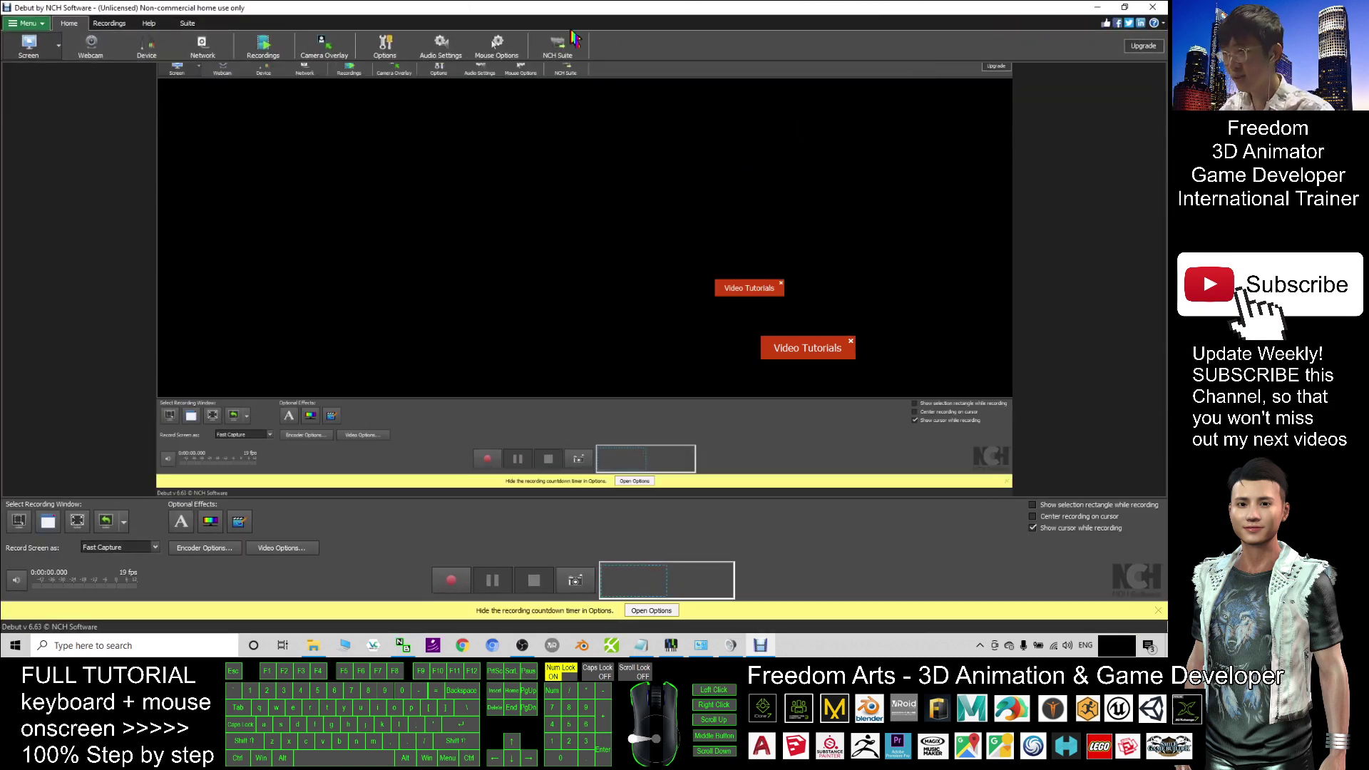
click(444, 50)
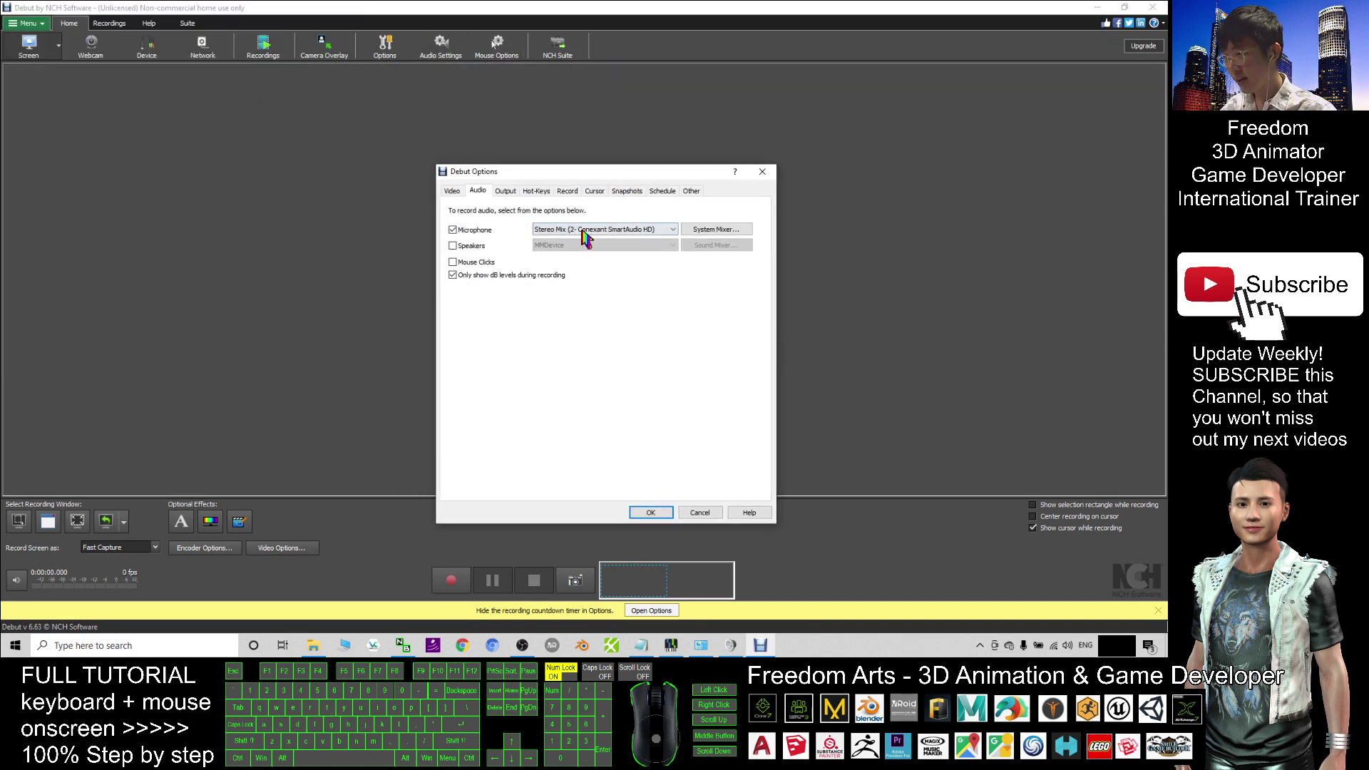
click(583, 236)
click(584, 247)
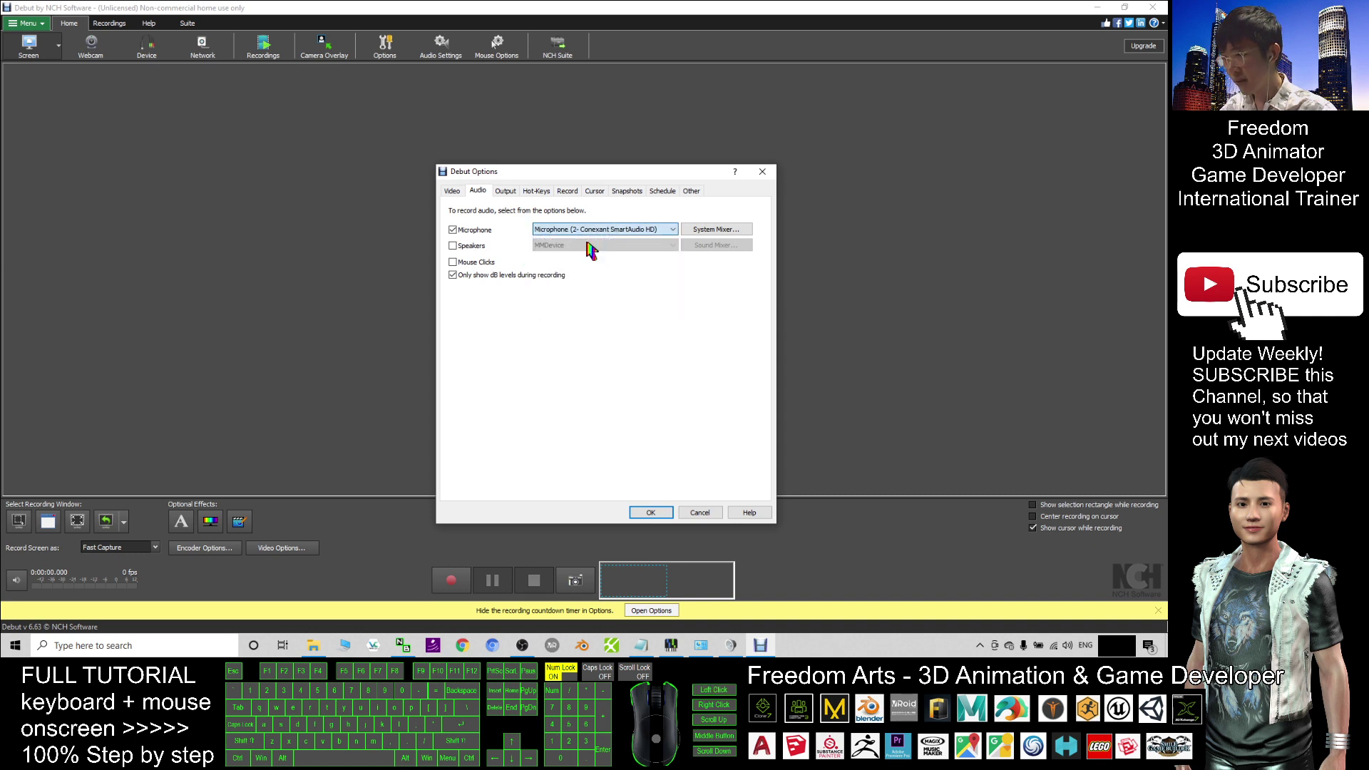
click(584, 232)
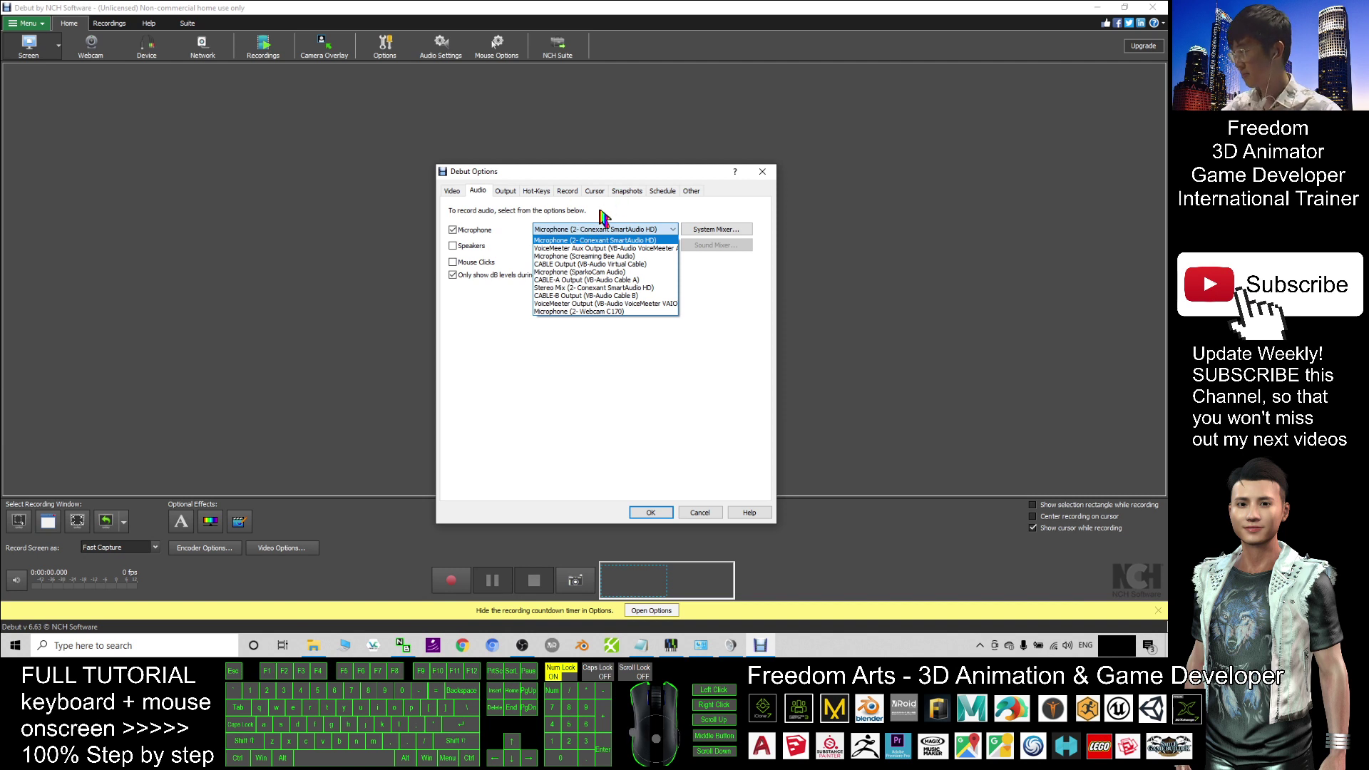
click(592, 240)
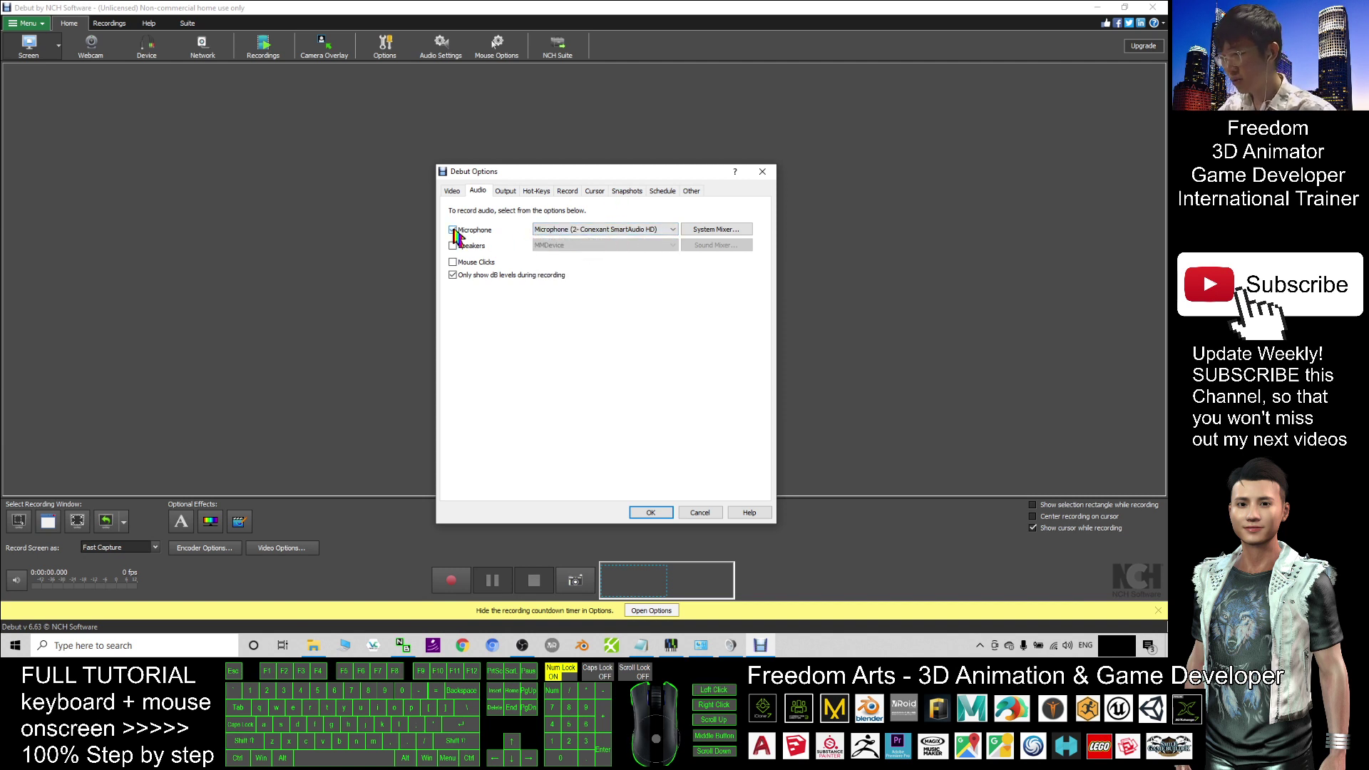
click(454, 230)
click(453, 231)
click(574, 231)
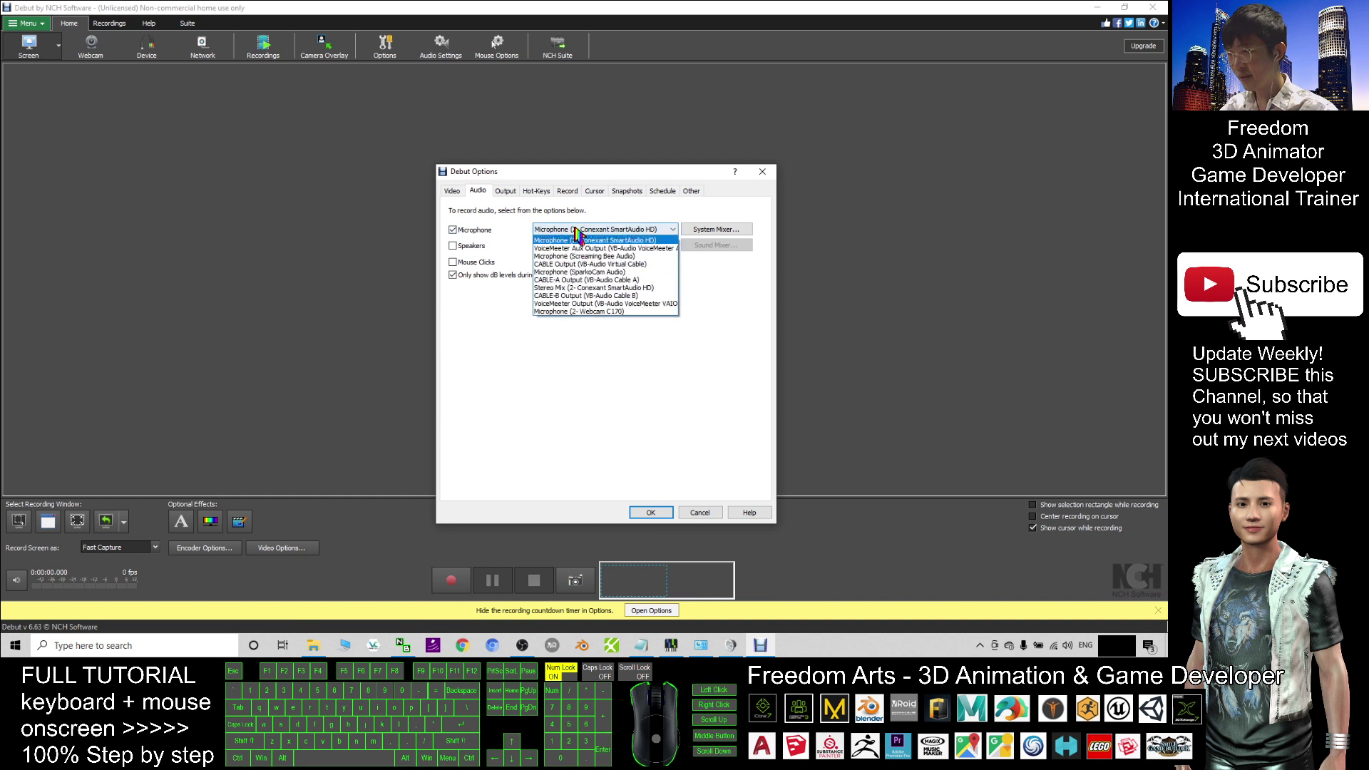
click(567, 288)
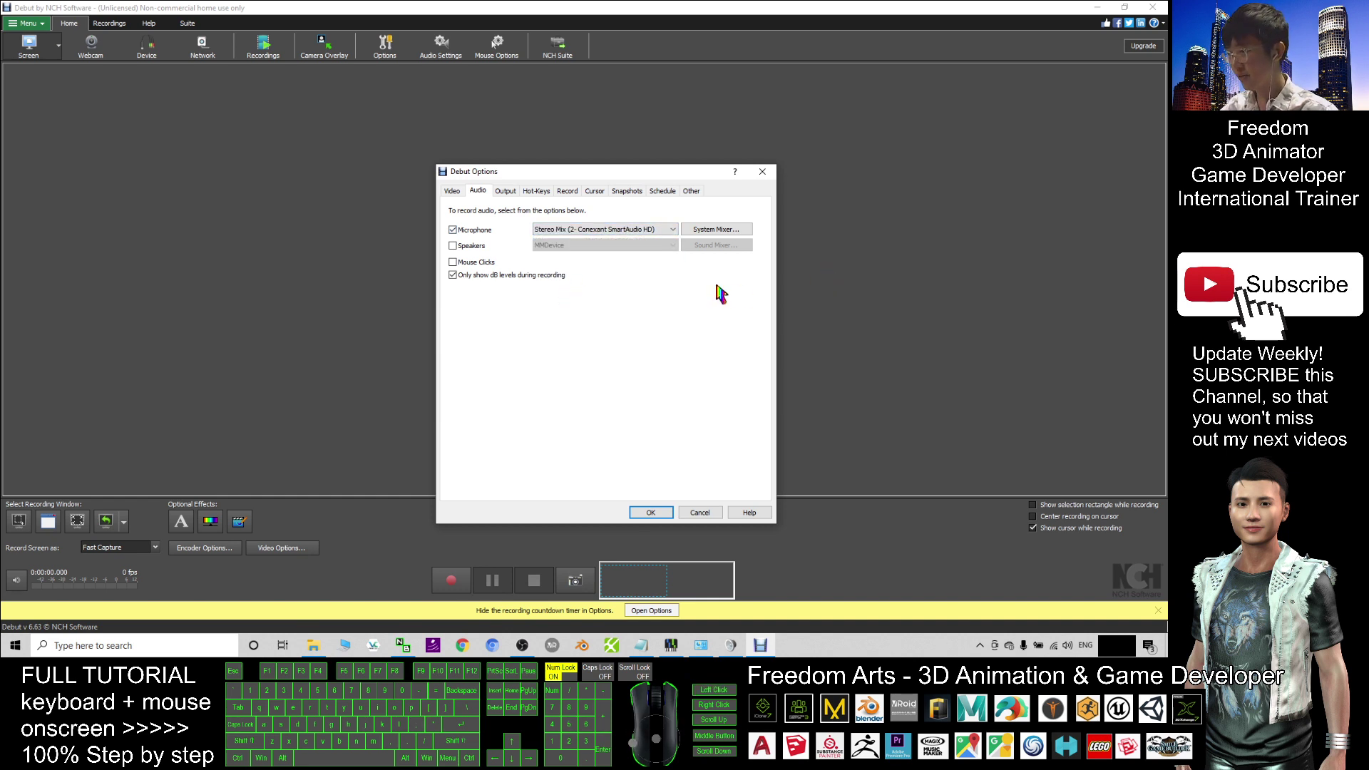
click(647, 515)
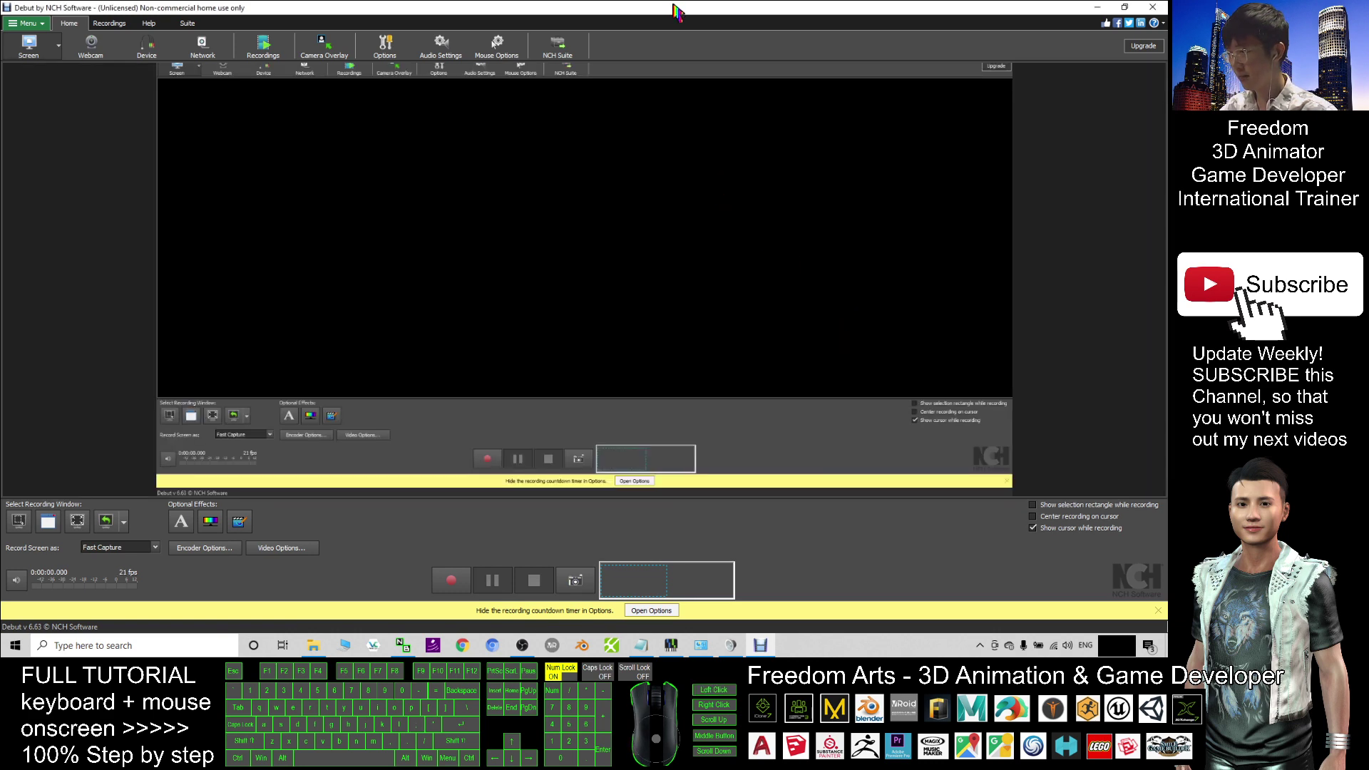
Start a Debut recording, play Für Elise in Synthesia, and pause it near bar 21
drag(677, 11, 675, 95)
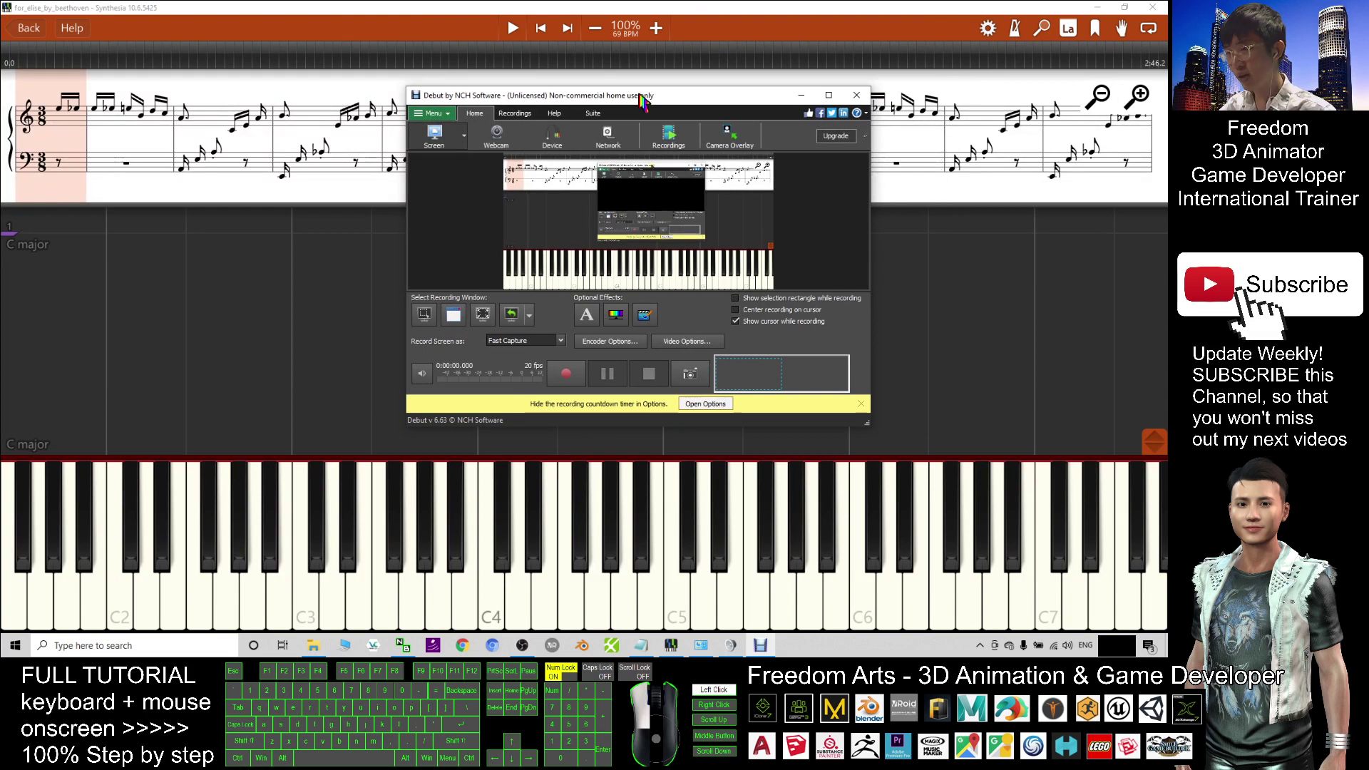
click(573, 381)
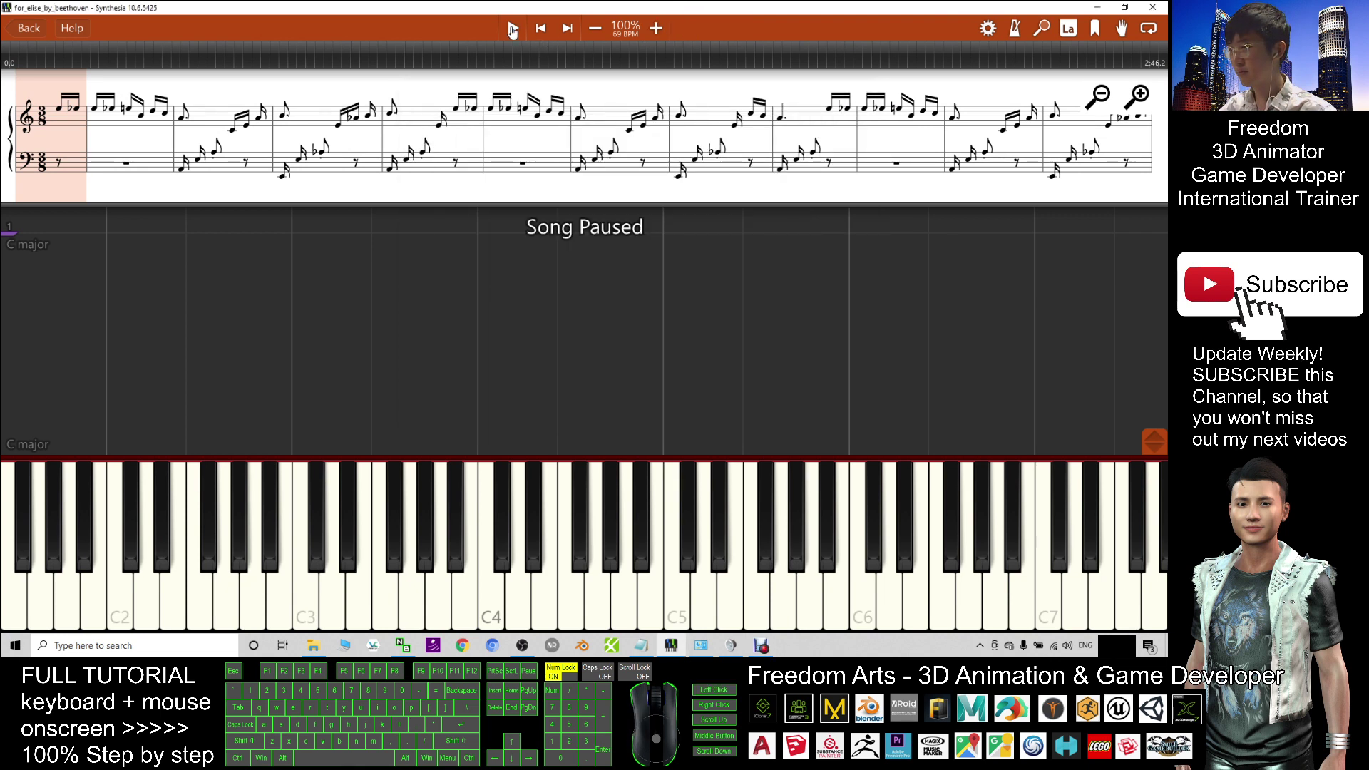
click(512, 29)
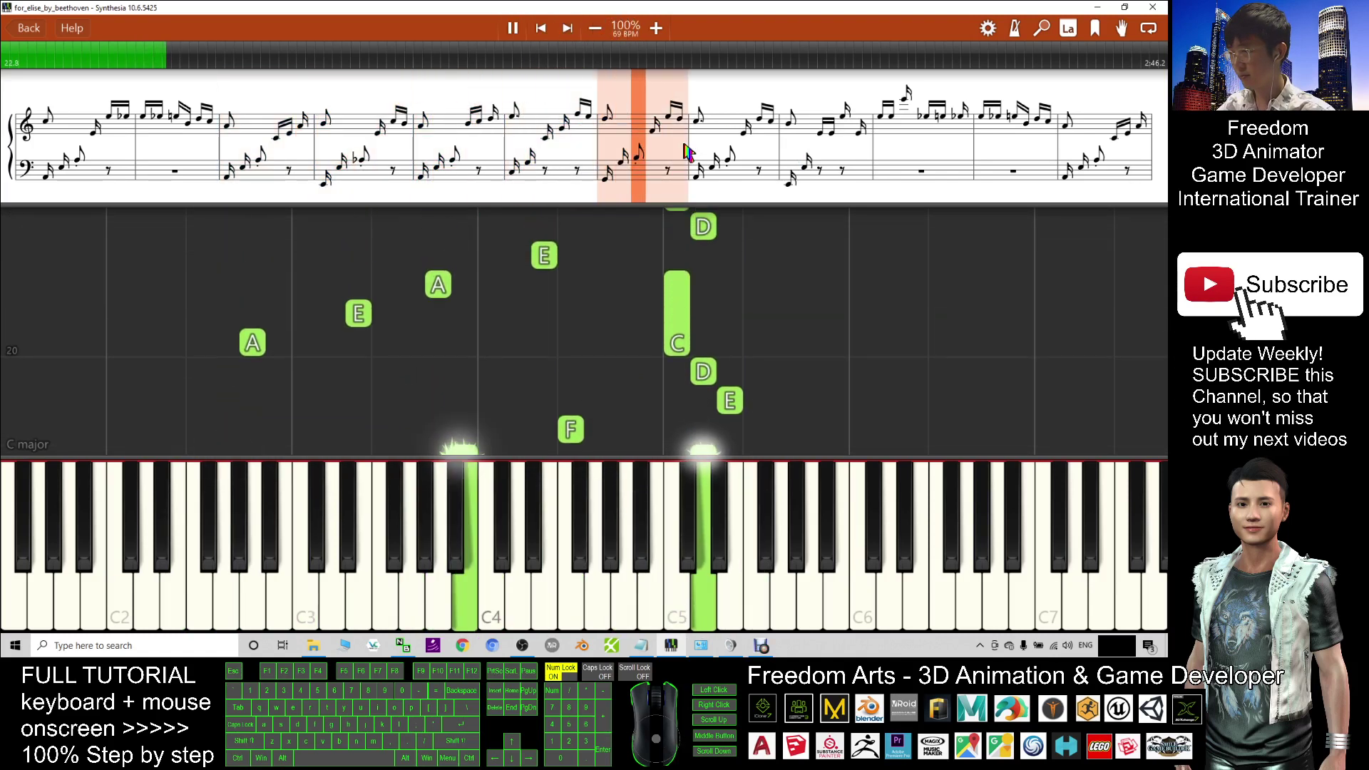
key(space)
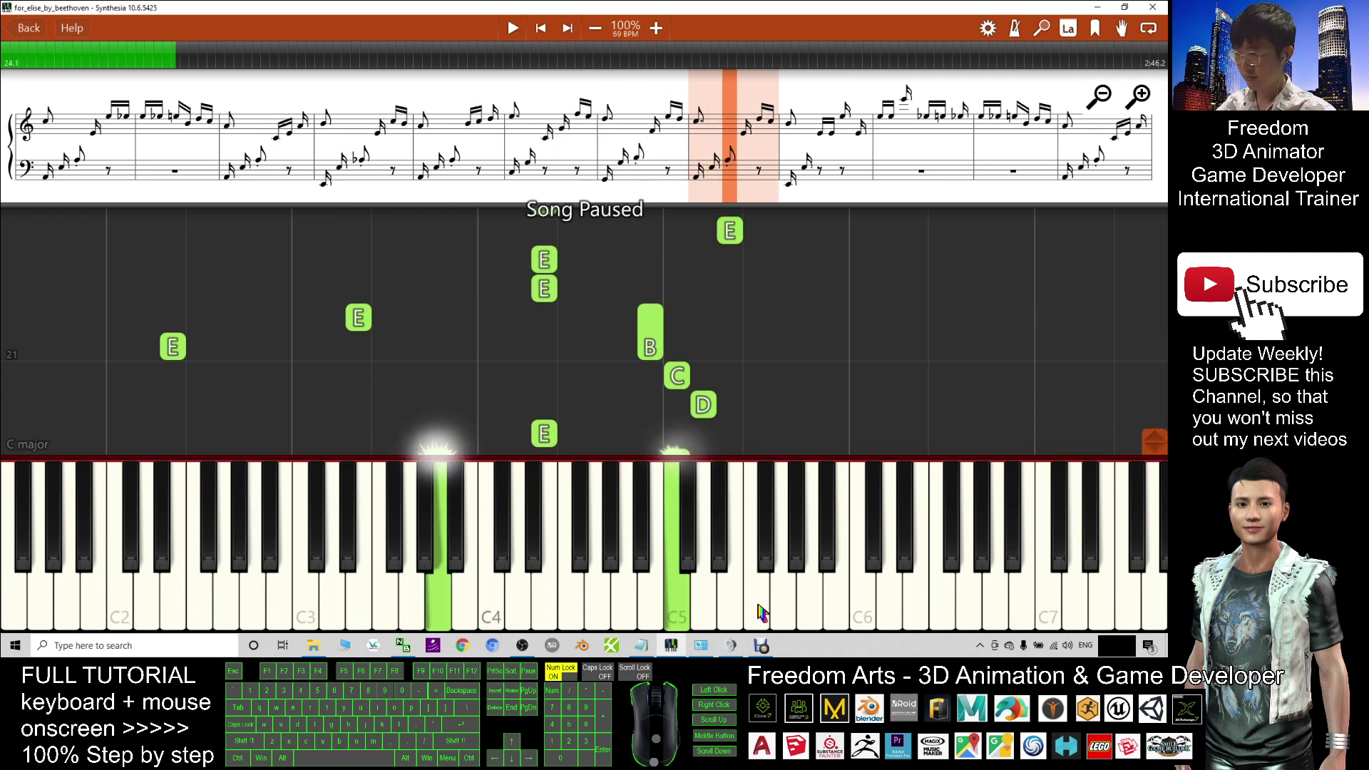
click(760, 645)
Stop the Debut recording at about 36 seconds, dismiss the prompt, and hide the recorder
drag(683, 105, 829, 215)
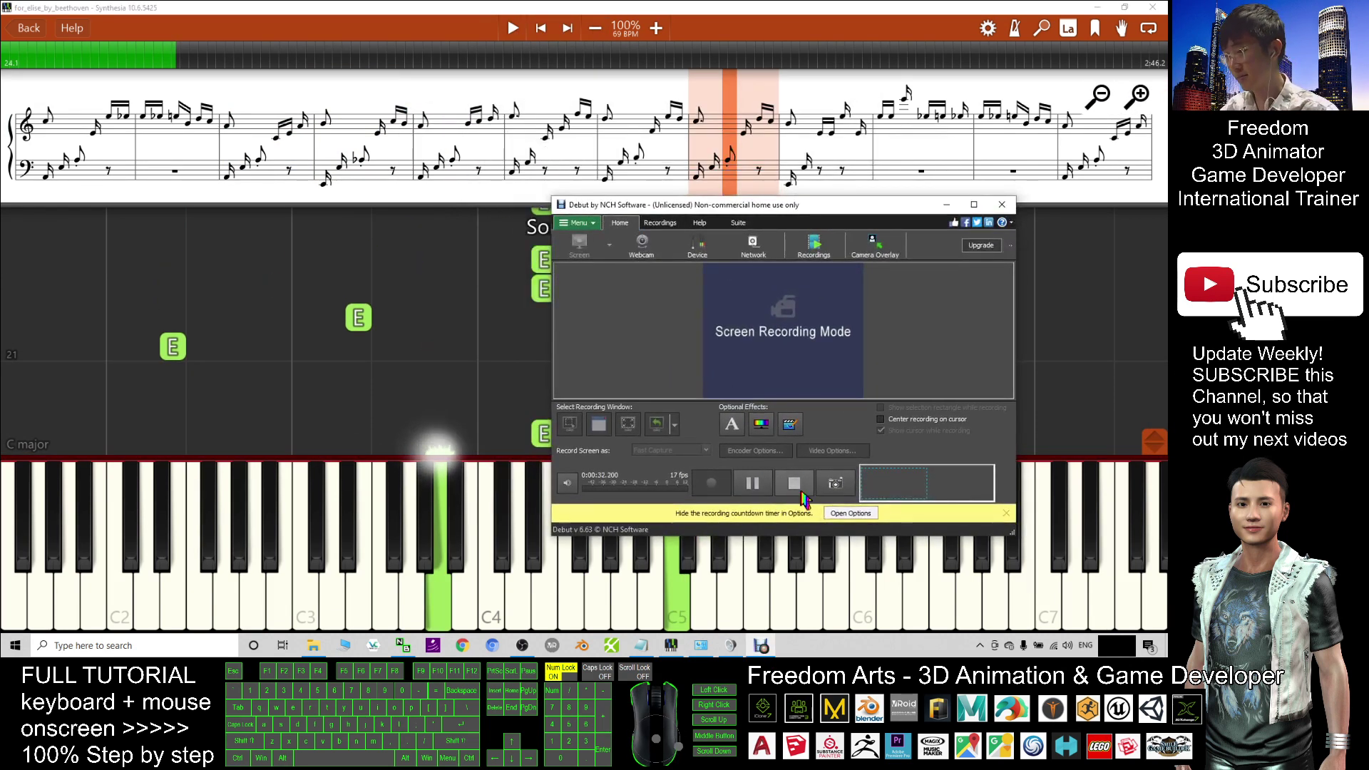
drag(579, 210, 508, 206)
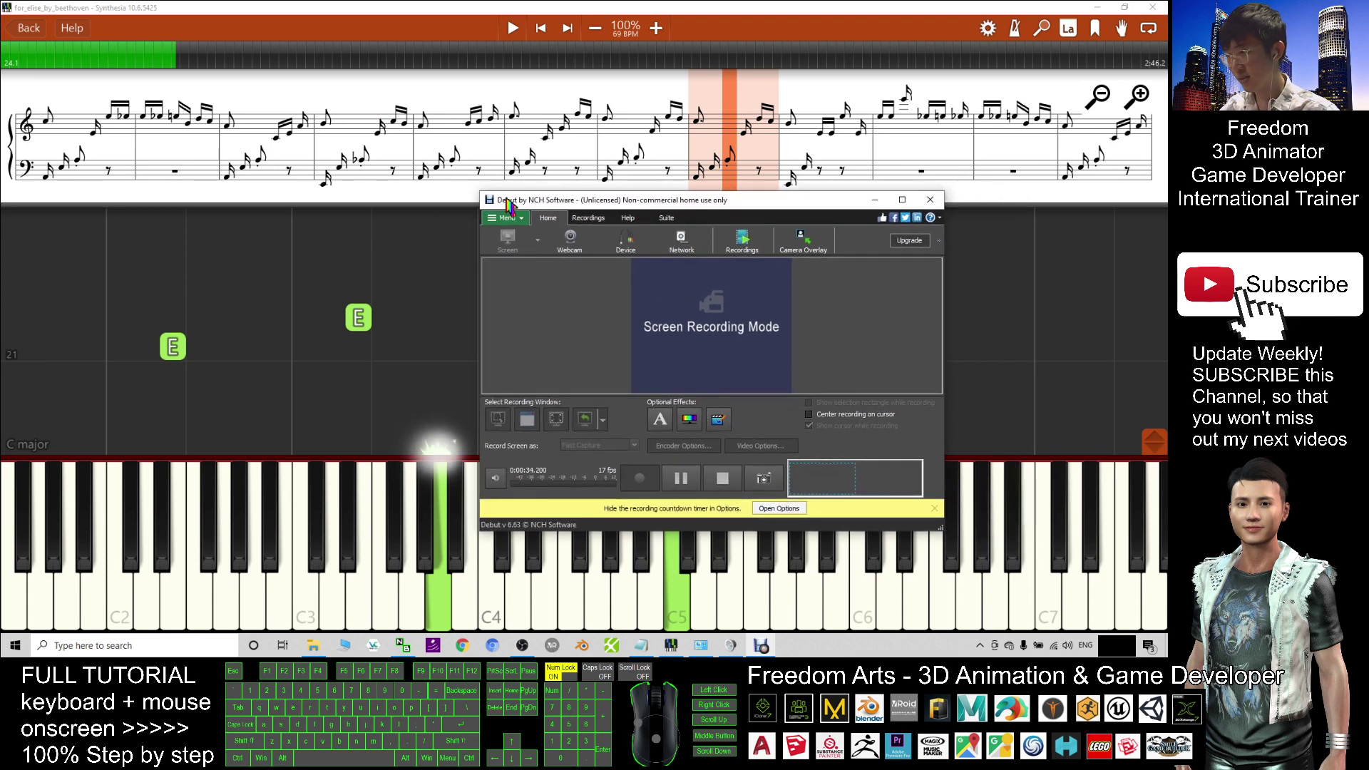
click(723, 479)
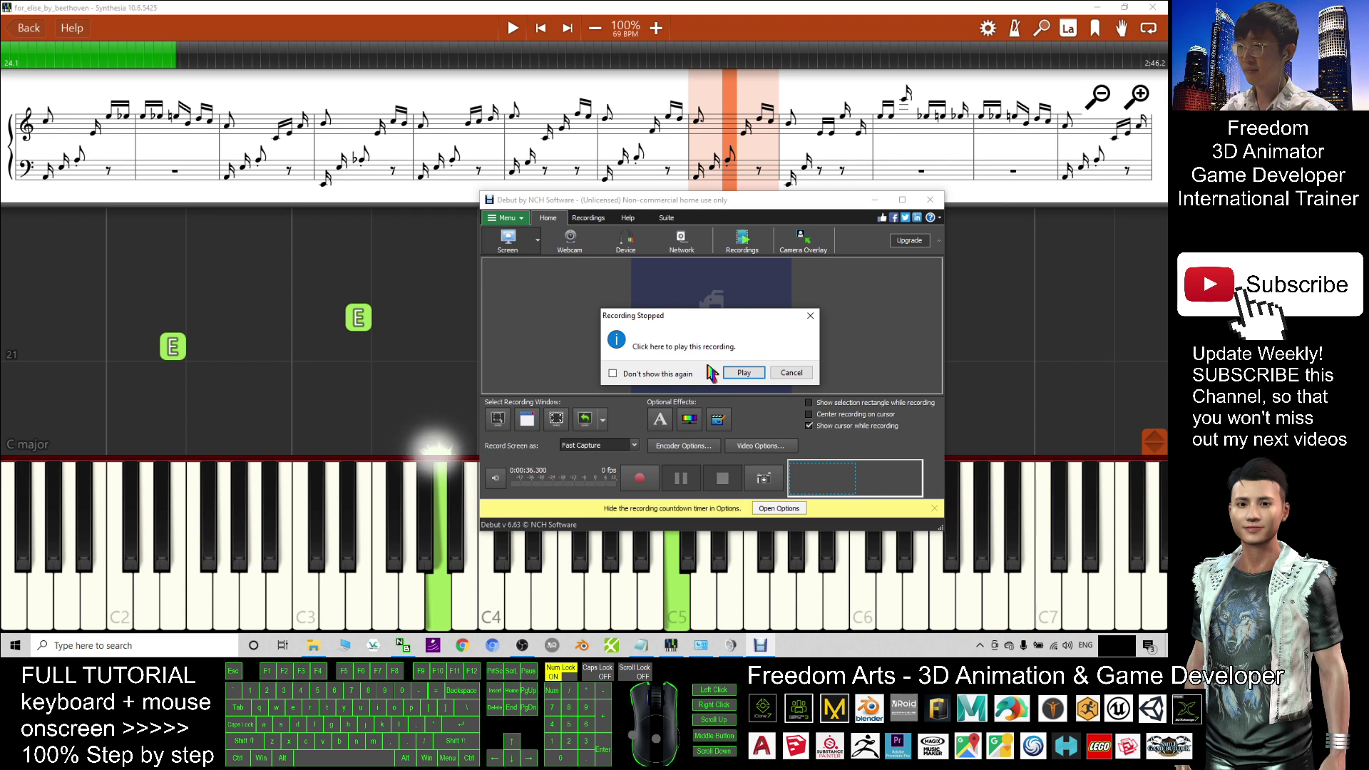
click(812, 318)
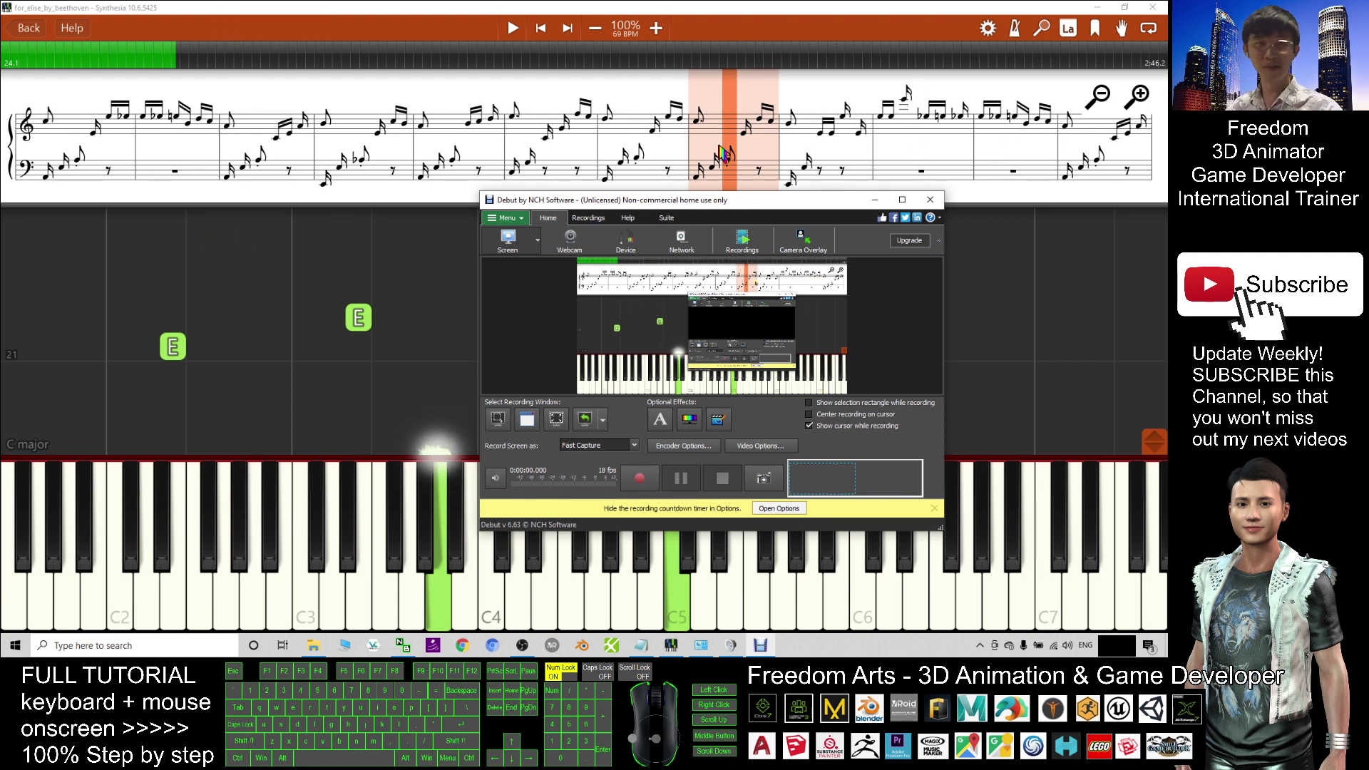
click(874, 200)
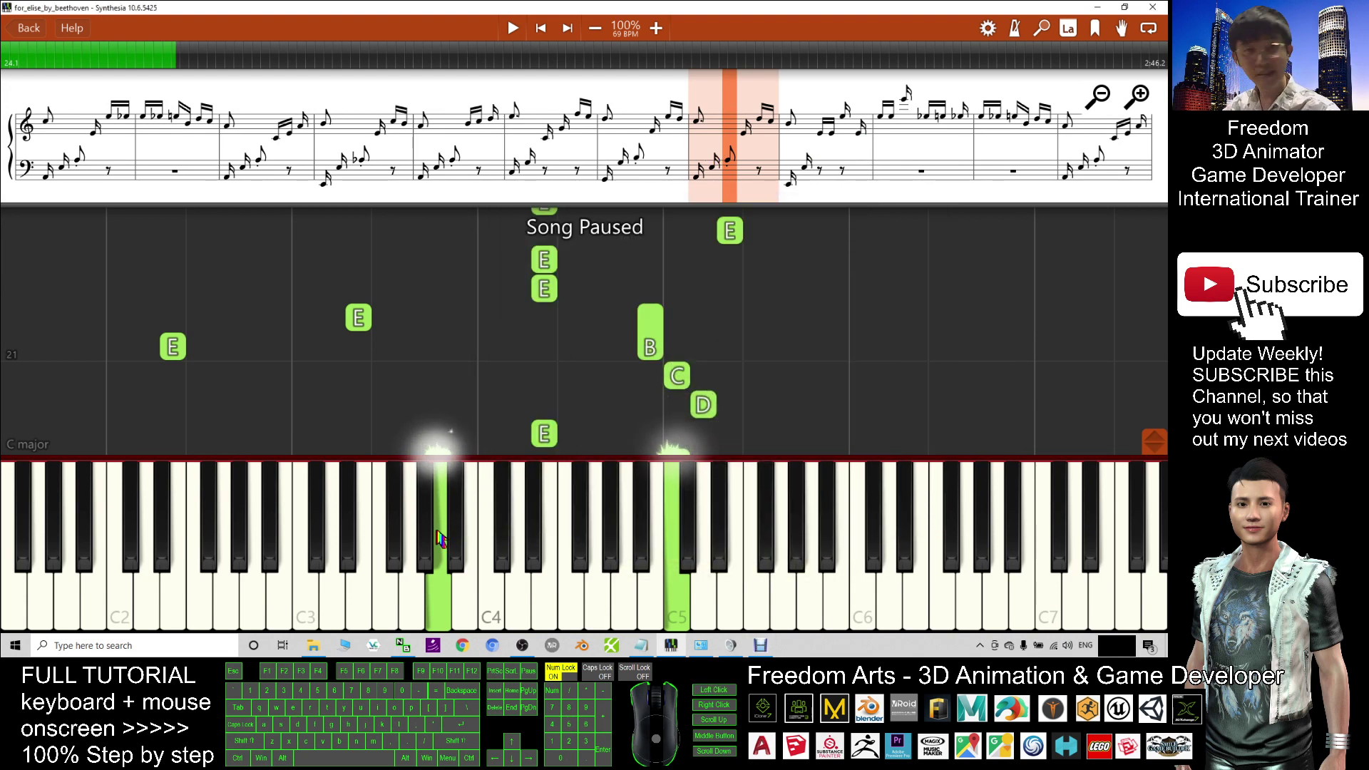
Open Videos\Debut in a new File Explorer window to see Untitled 1.avi through Untitled 4.avi
right_click(313, 645)
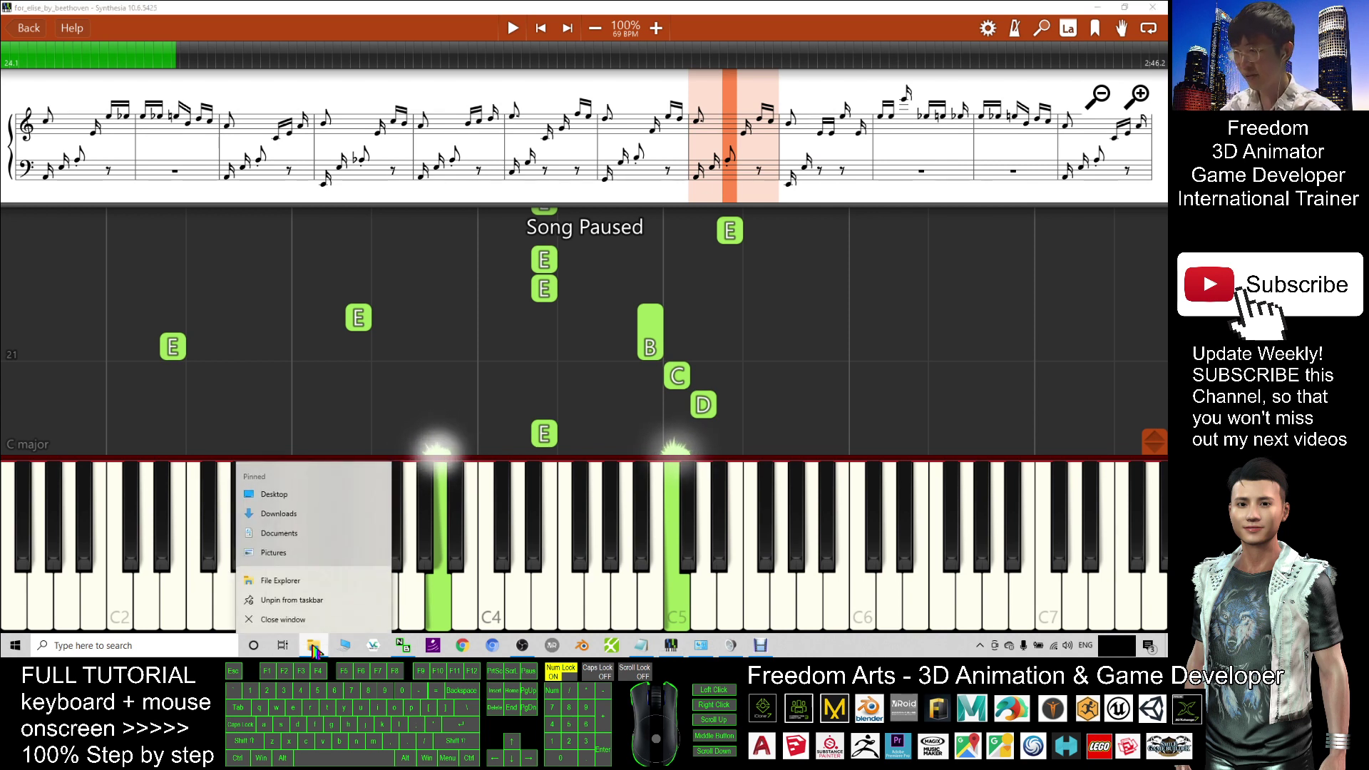
click(274, 581)
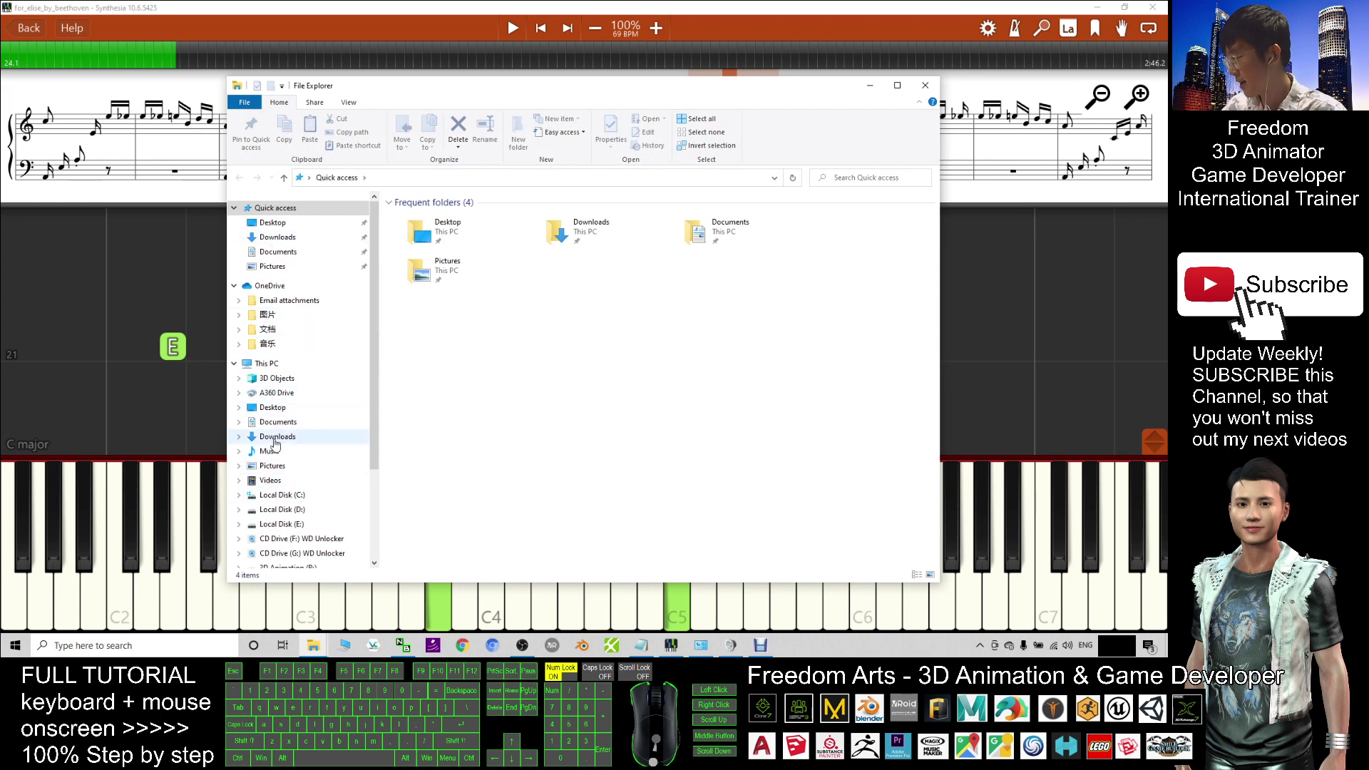
click(268, 480)
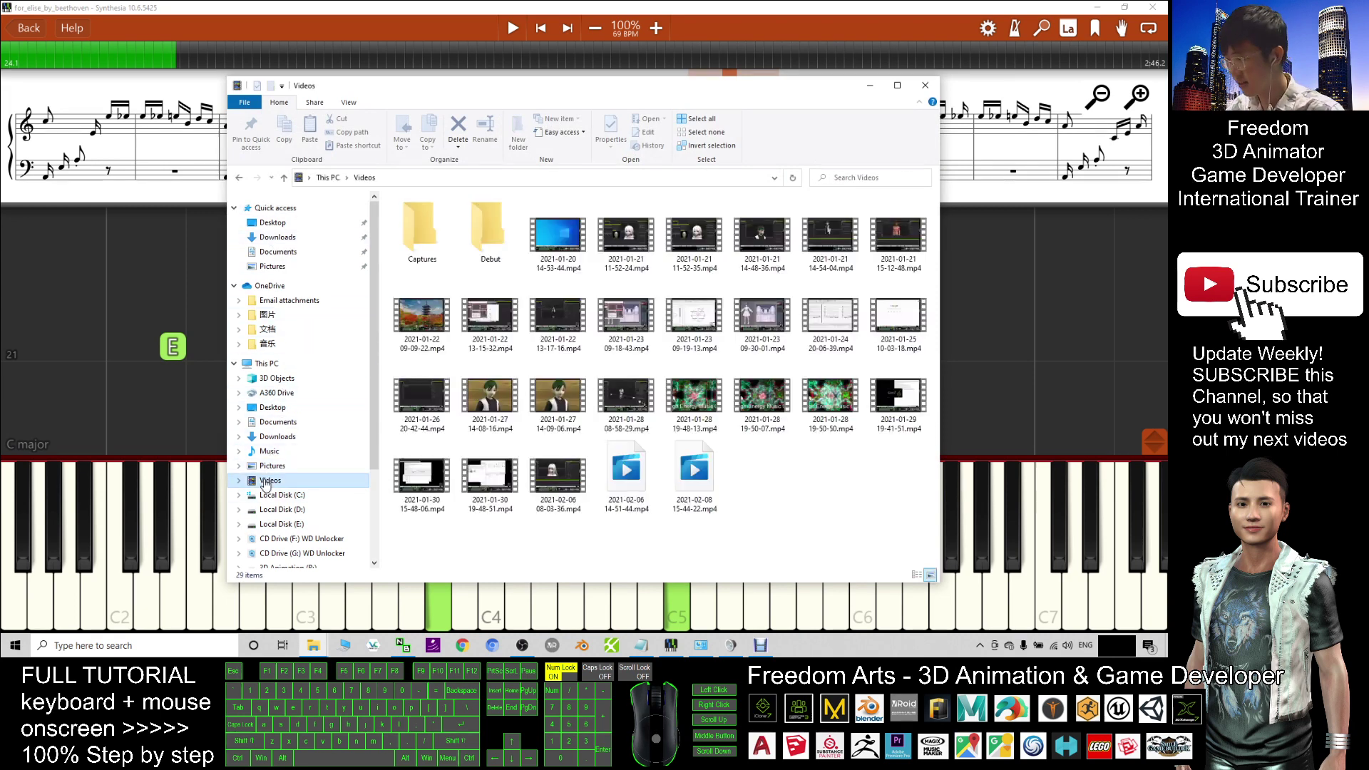
double_click(491, 241)
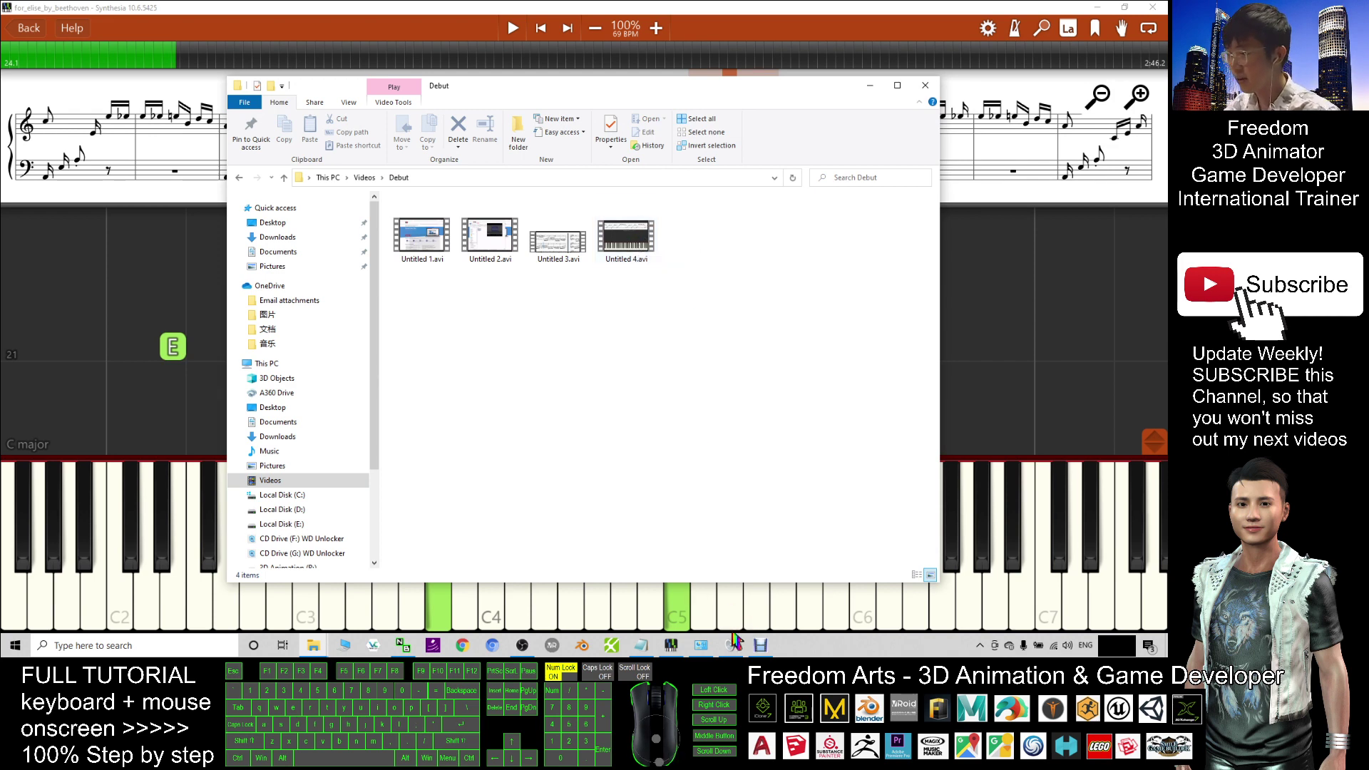
click(759, 646)
click(759, 646)
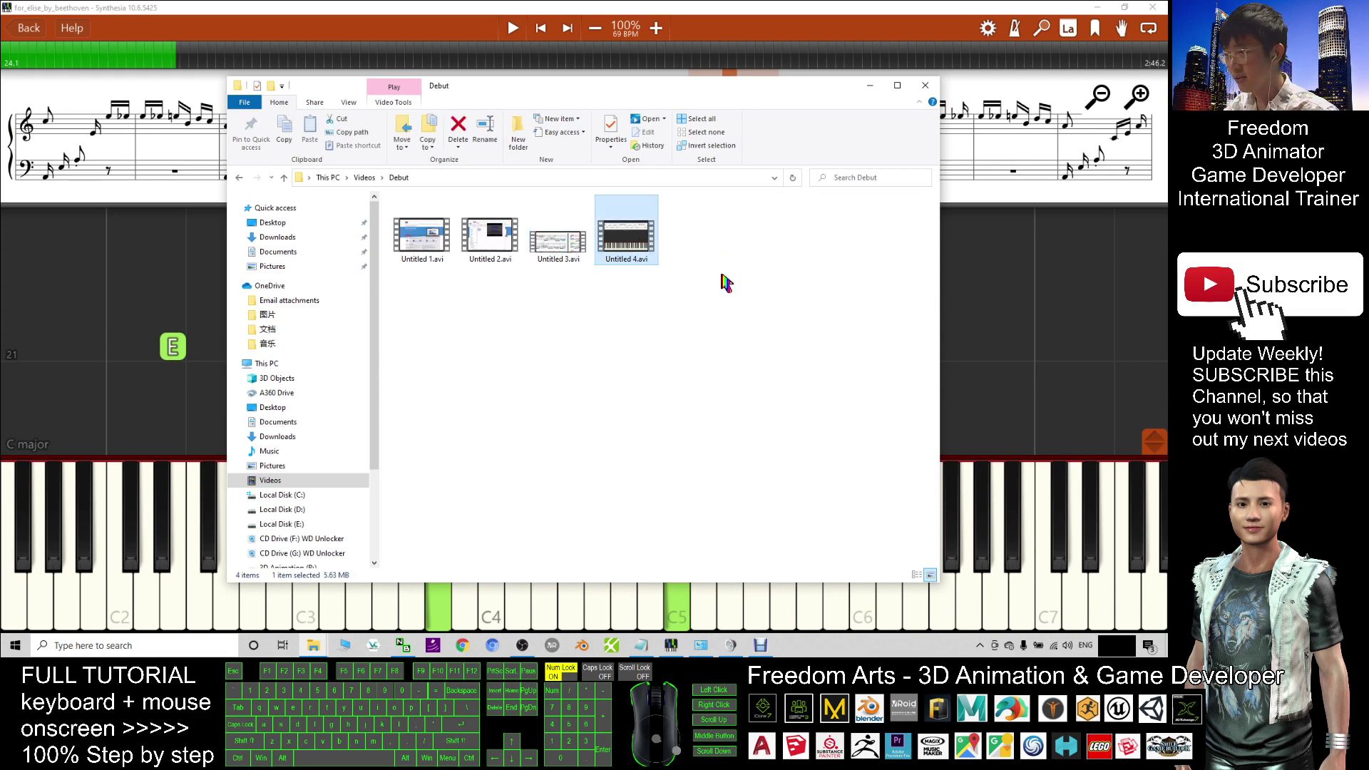
Play Untitled 4.avi in Movies & TV and check the speaker volume
double_click(642, 244)
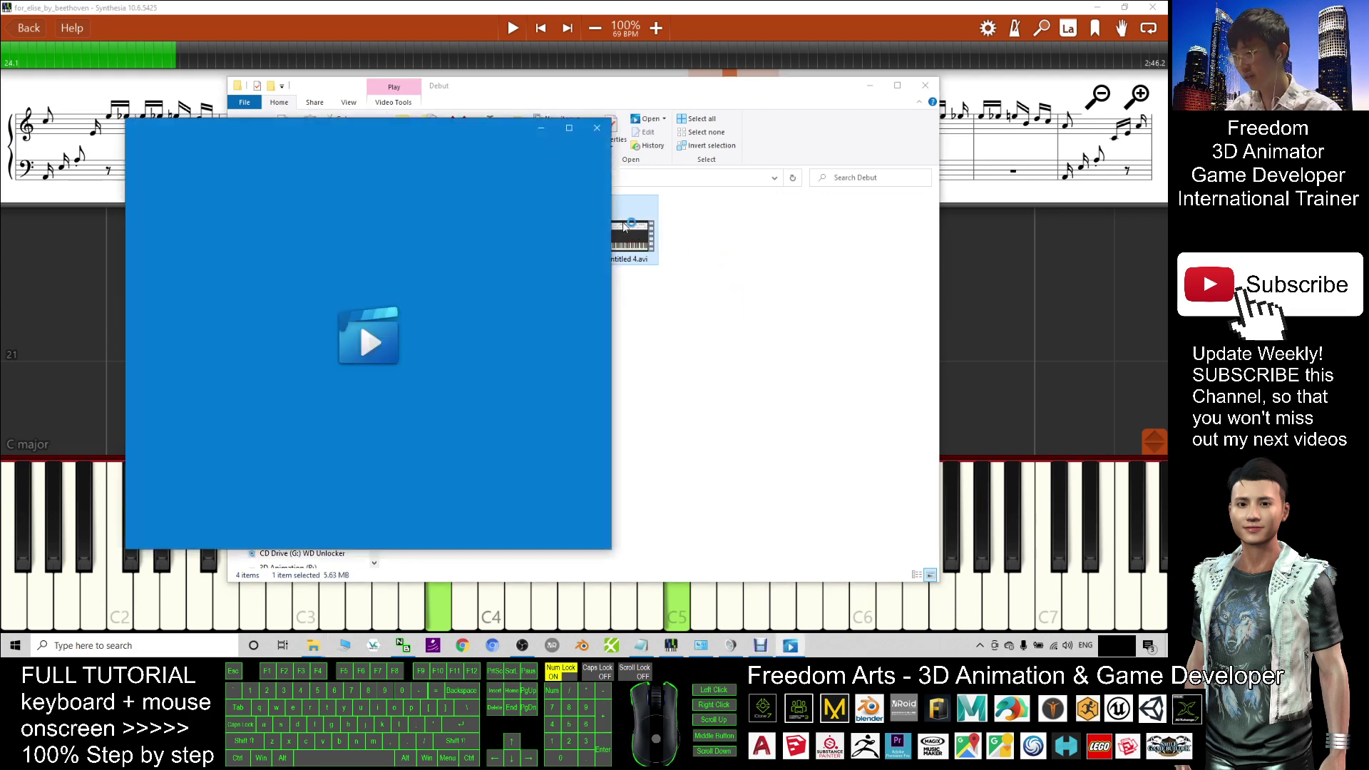
click(1068, 645)
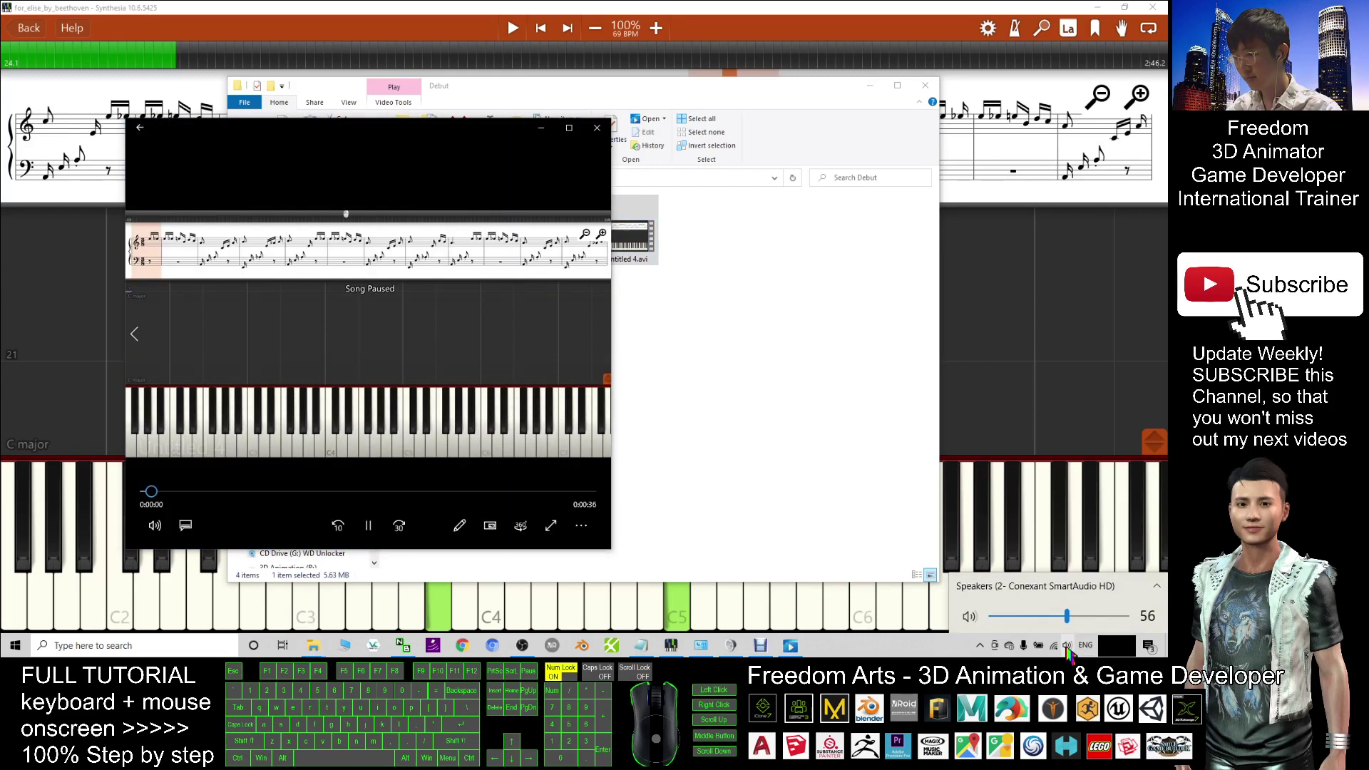
scroll(1069, 652, down, 2)
drag(465, 127, 584, 156)
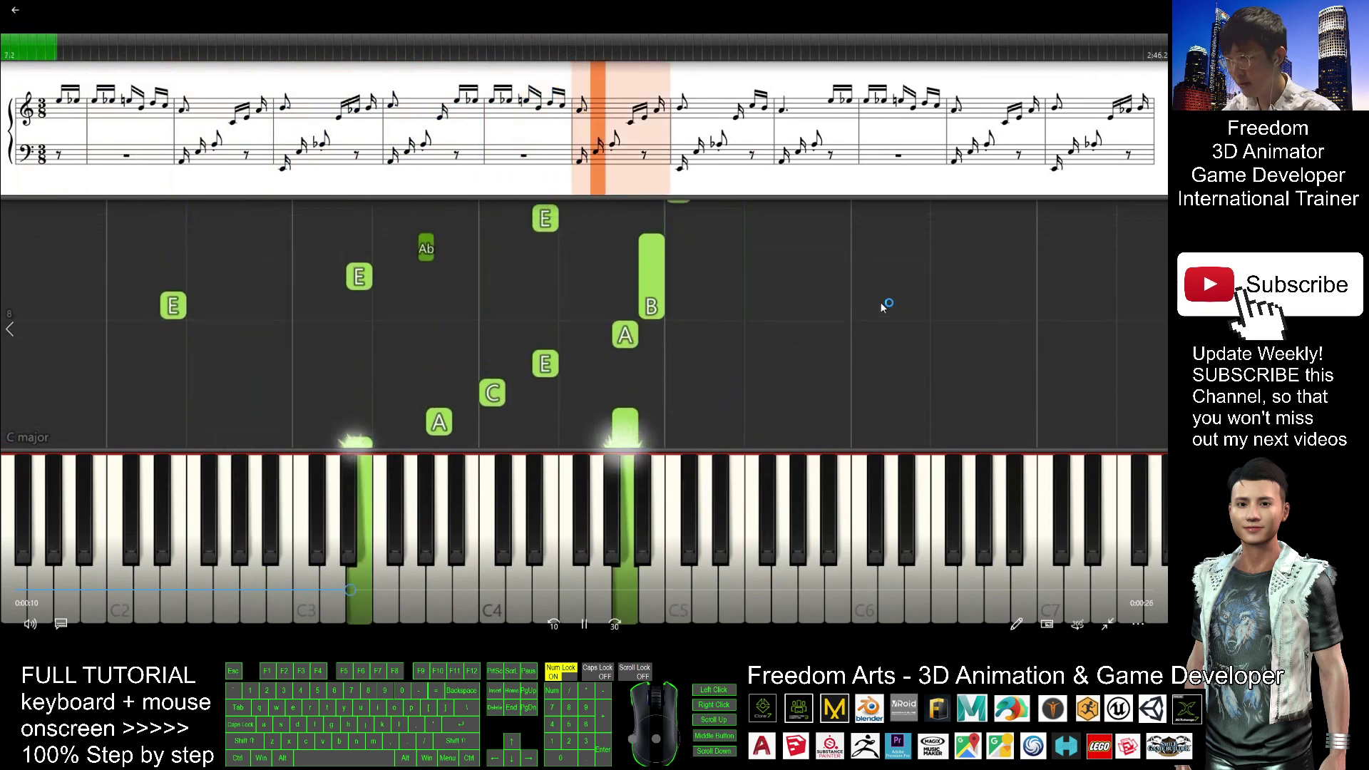
Exit full screen, pause Untitled 4 at 0:15, and move the player aside to reveal the folder
double_click(733, 306)
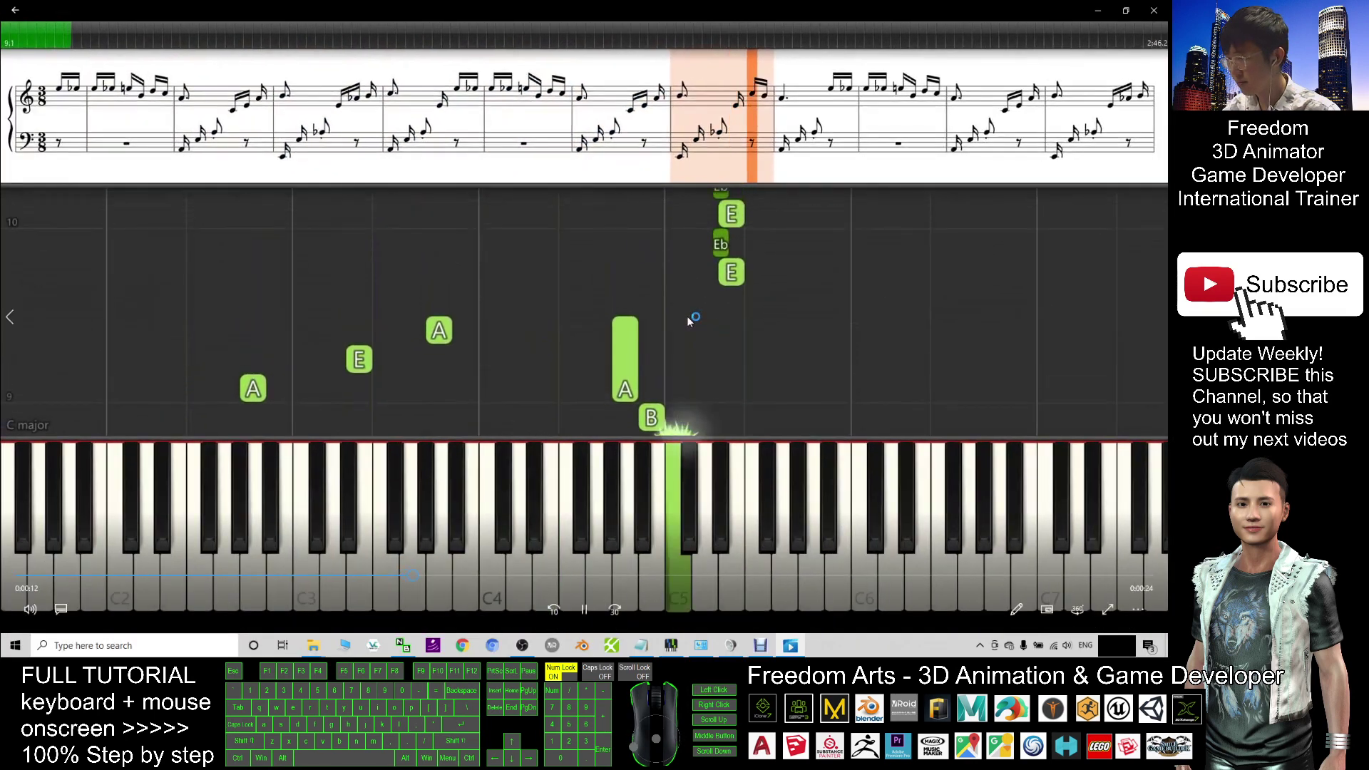
drag(706, 33, 554, 113)
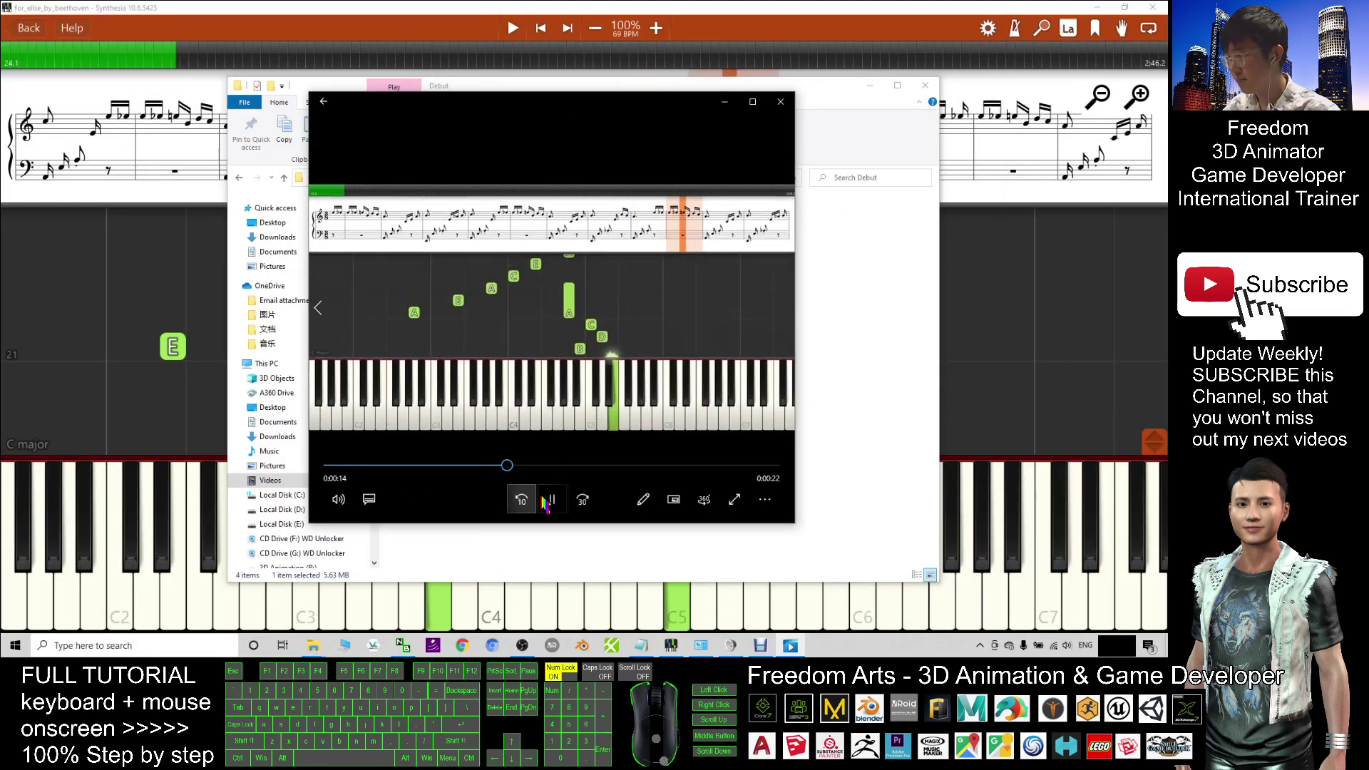
click(551, 501)
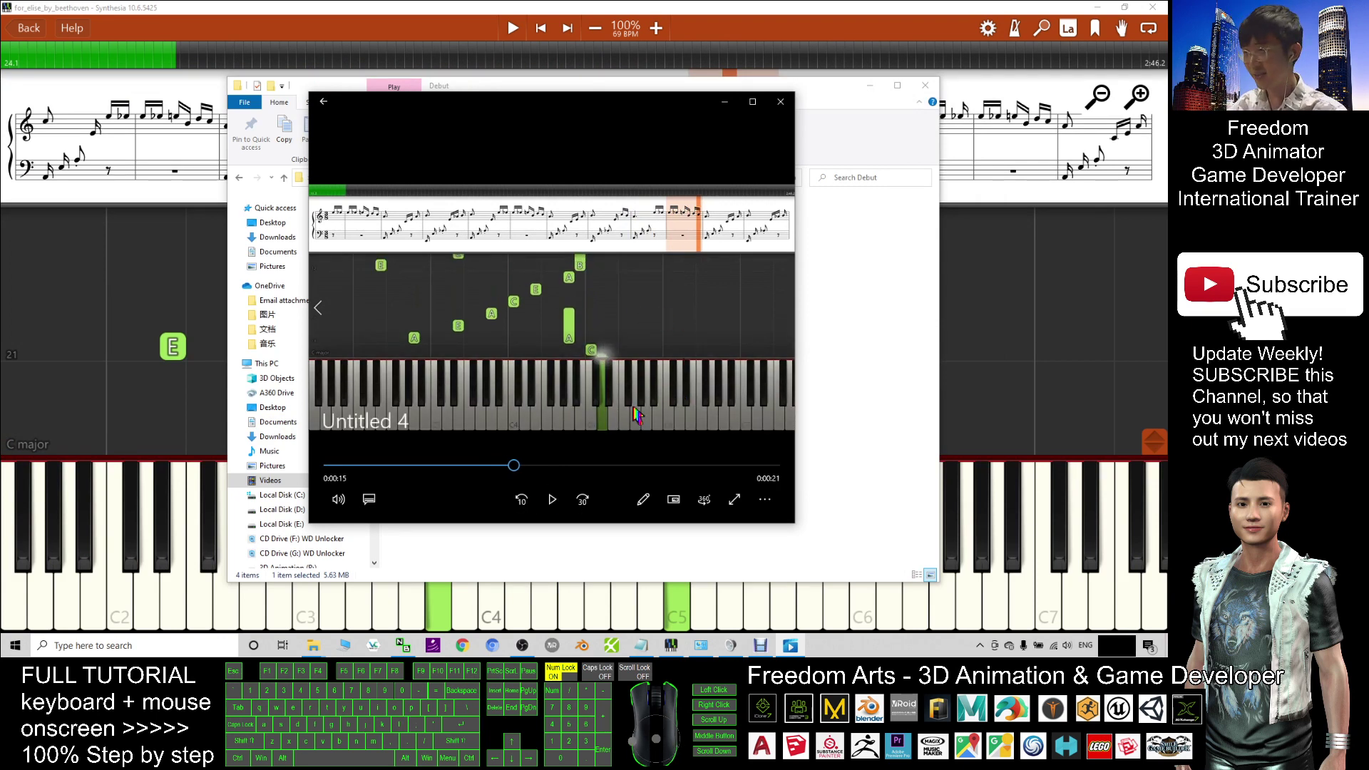
drag(643, 107, 360, 136)
click(638, 253)
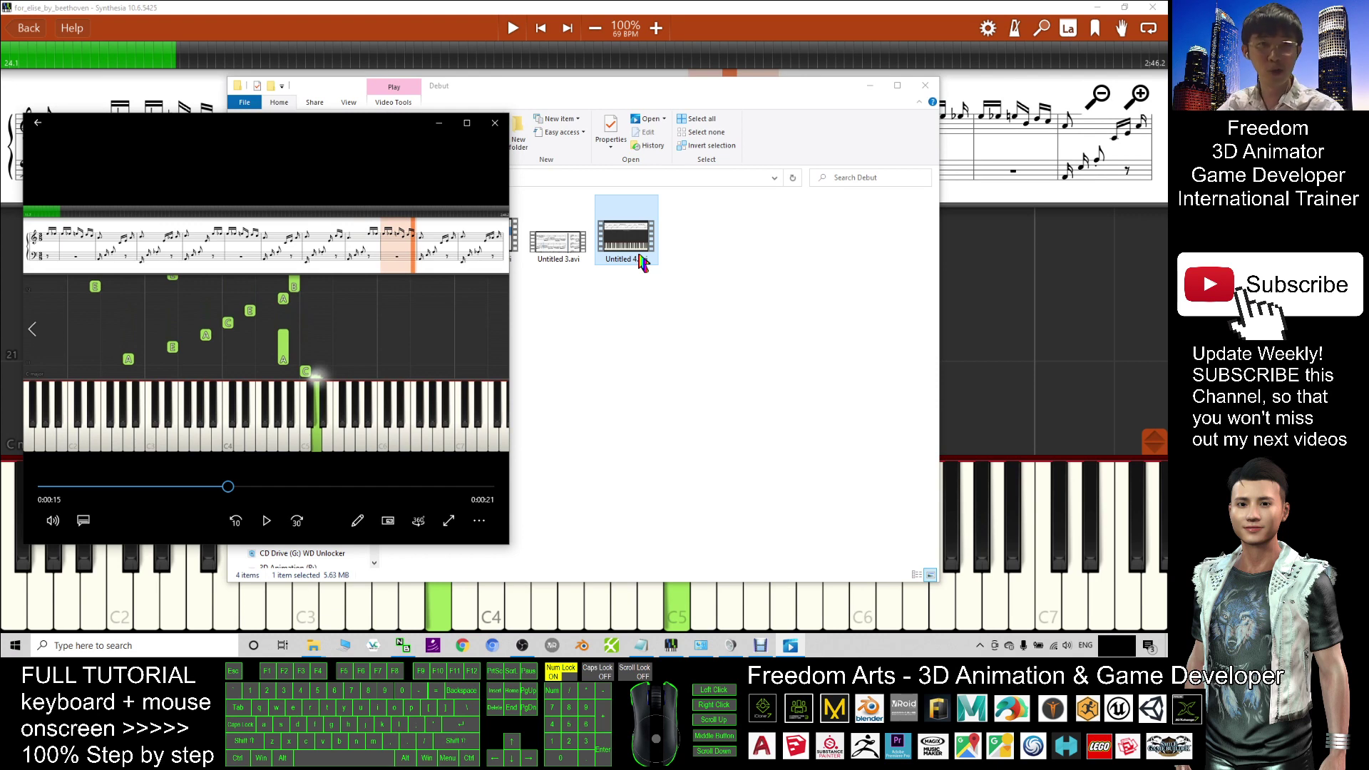
Reposition the Movies & TV player window higher up on the screen
drag(317, 129, 480, 137)
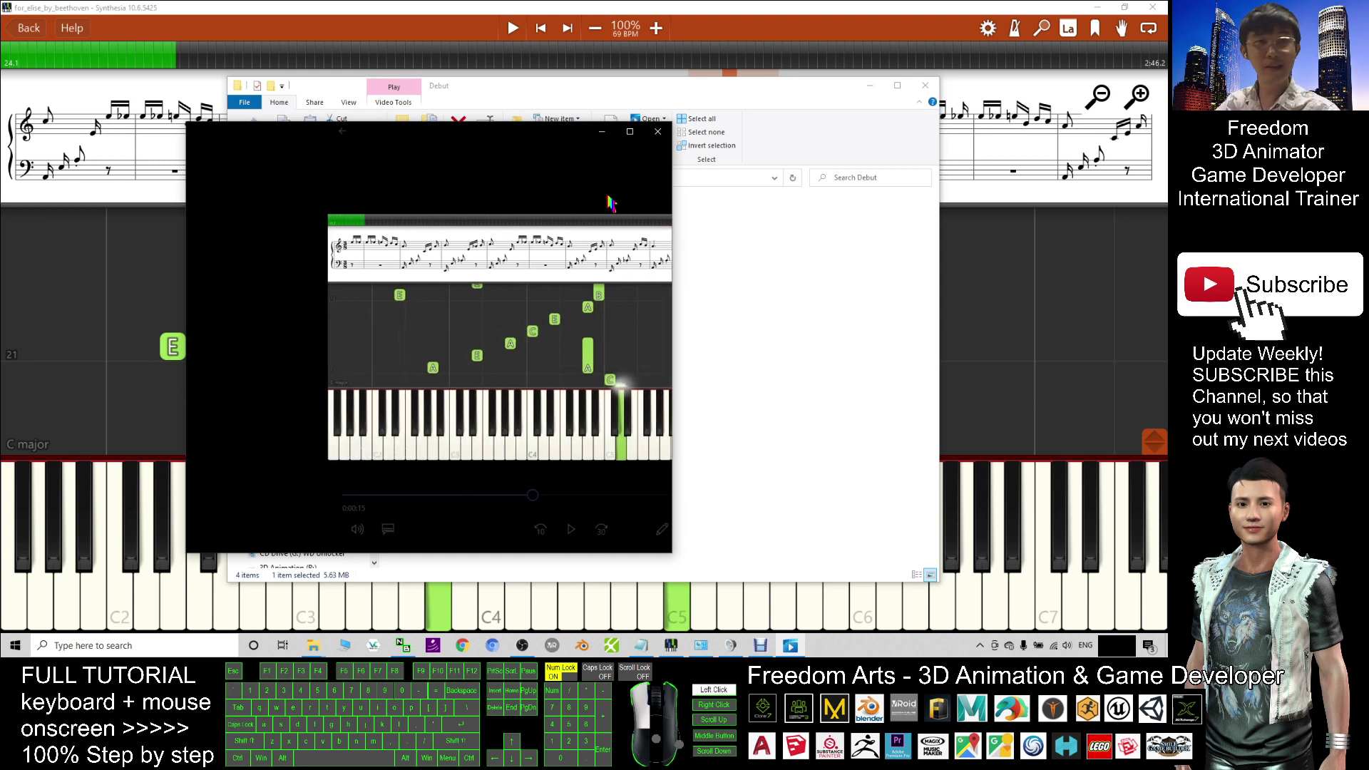
drag(607, 182, 683, 286)
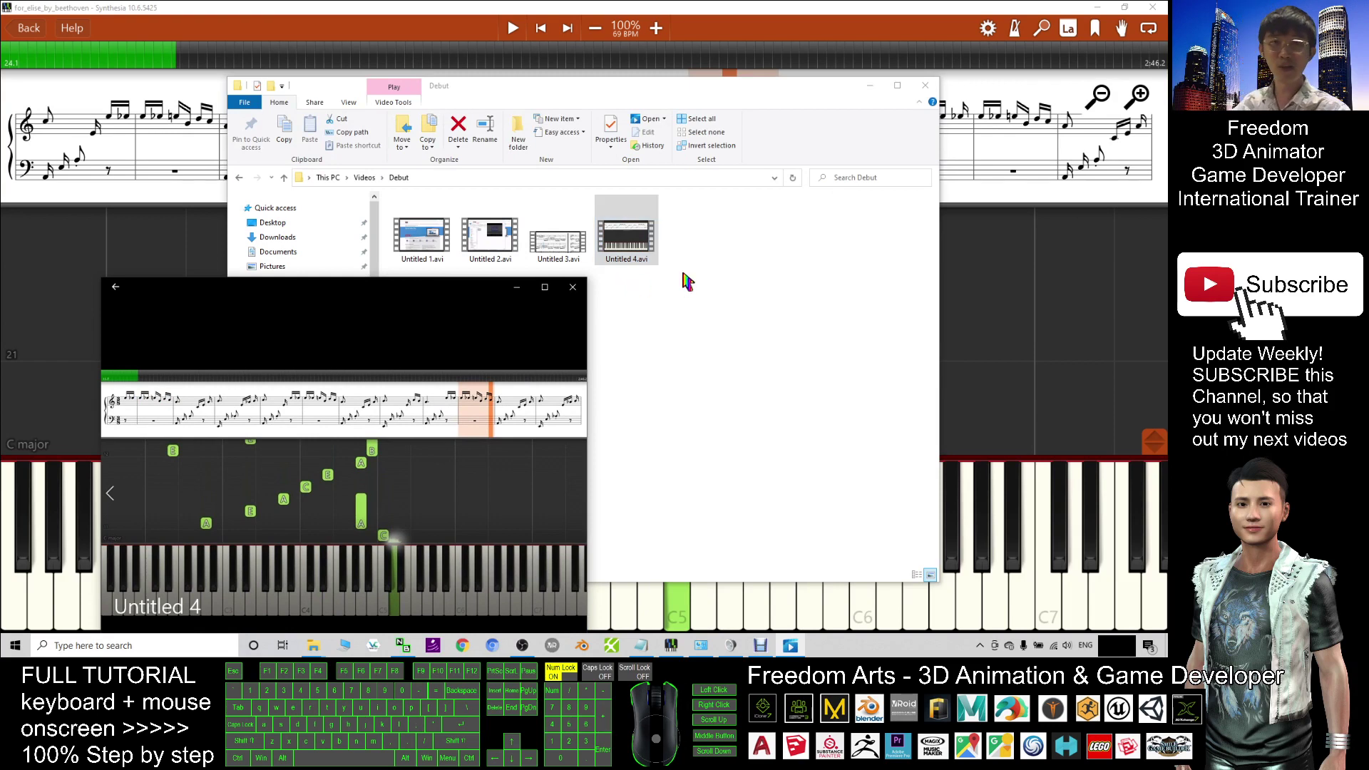
drag(383, 300, 444, 280)
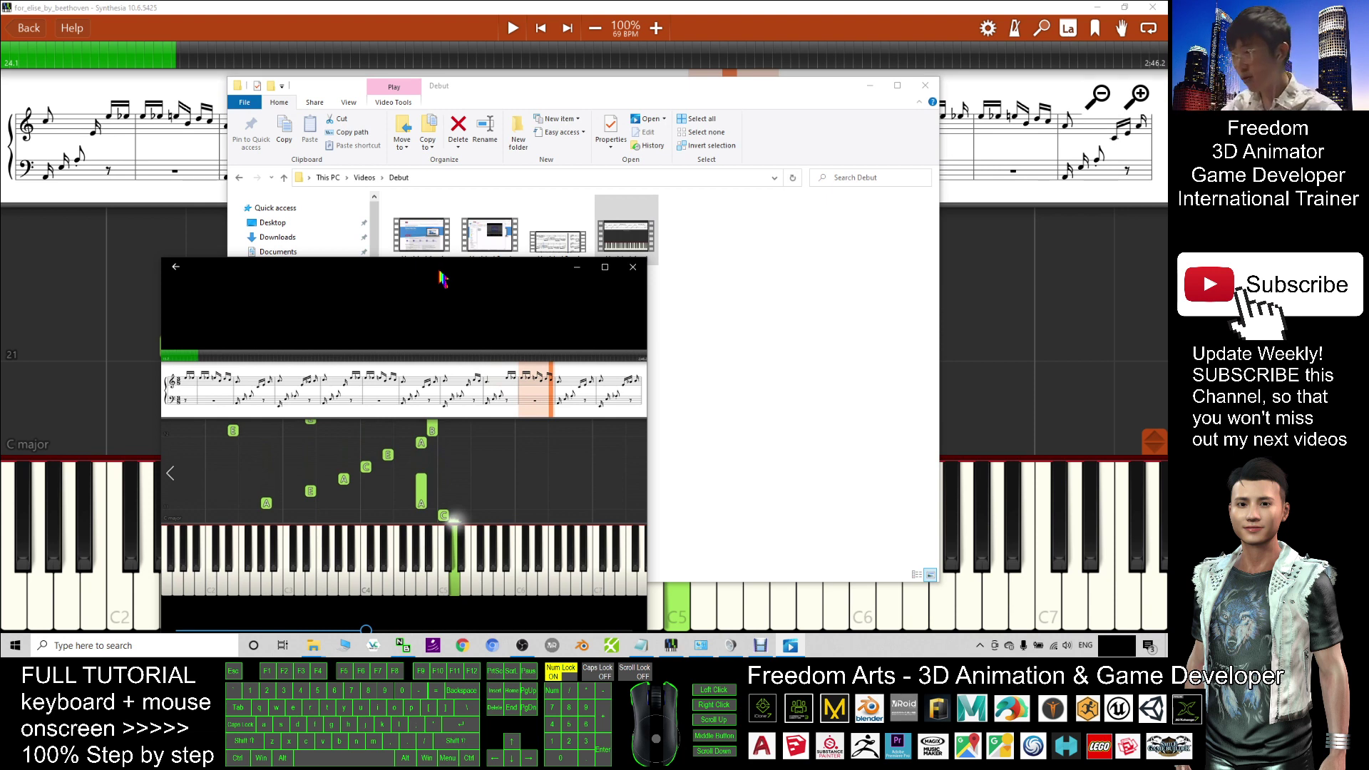
drag(442, 278, 623, 211)
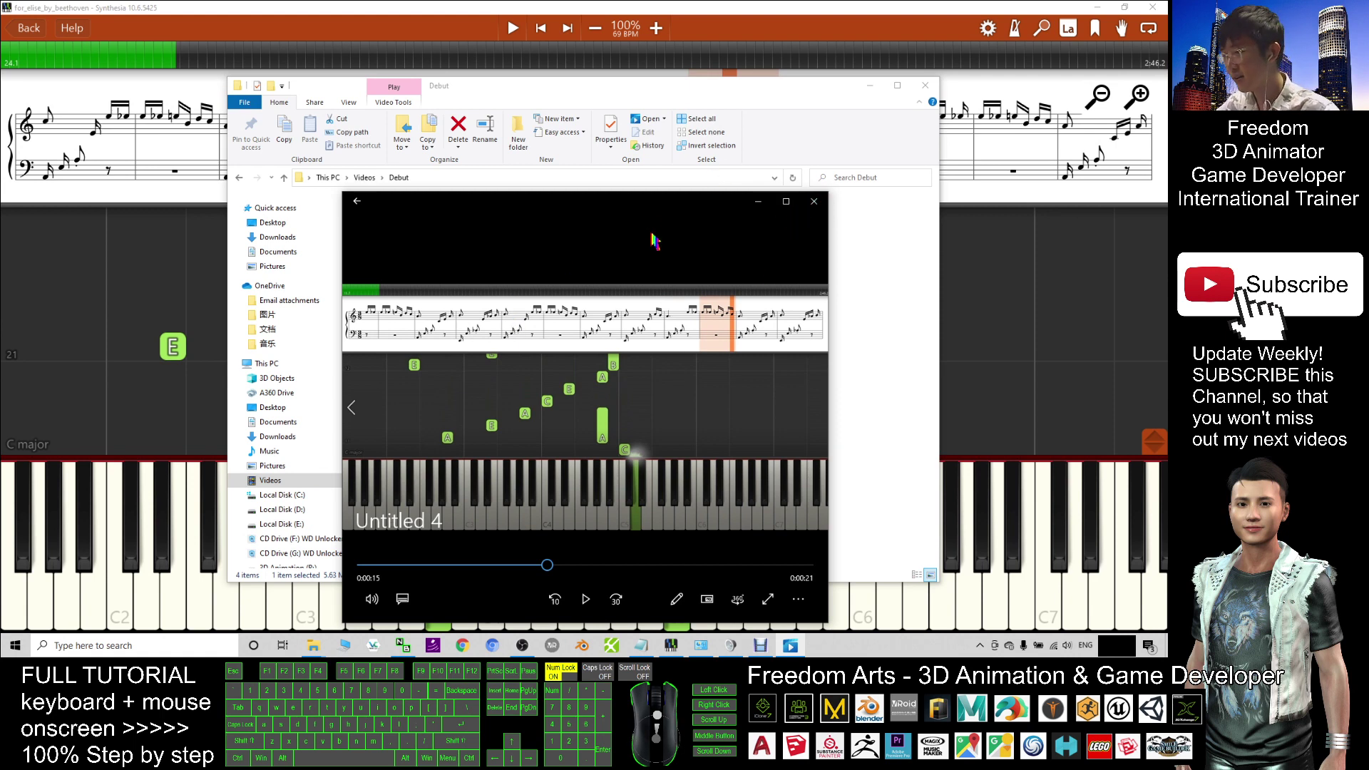
drag(646, 216, 642, 128)
Play Untitled 4 briefly, pause it at 0:16, and return to Synthesia
click(584, 511)
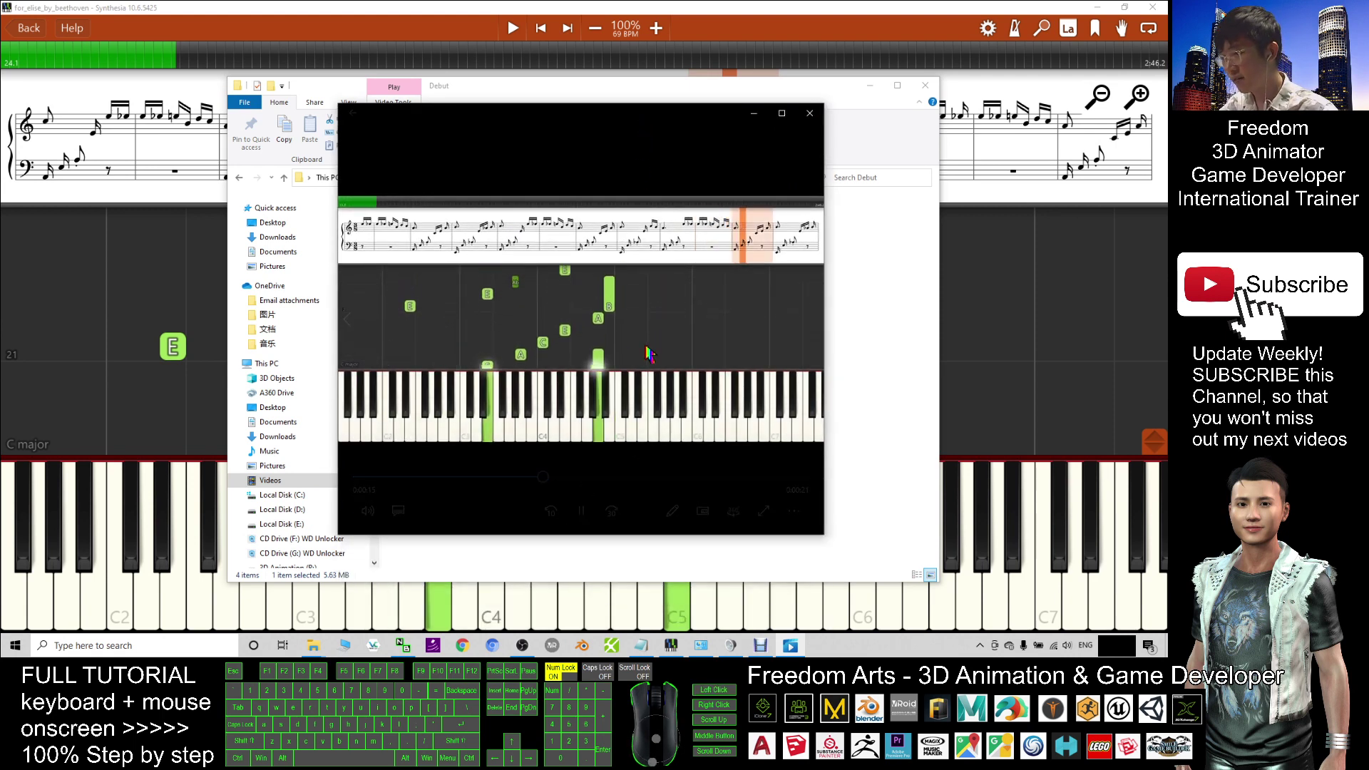
click(584, 512)
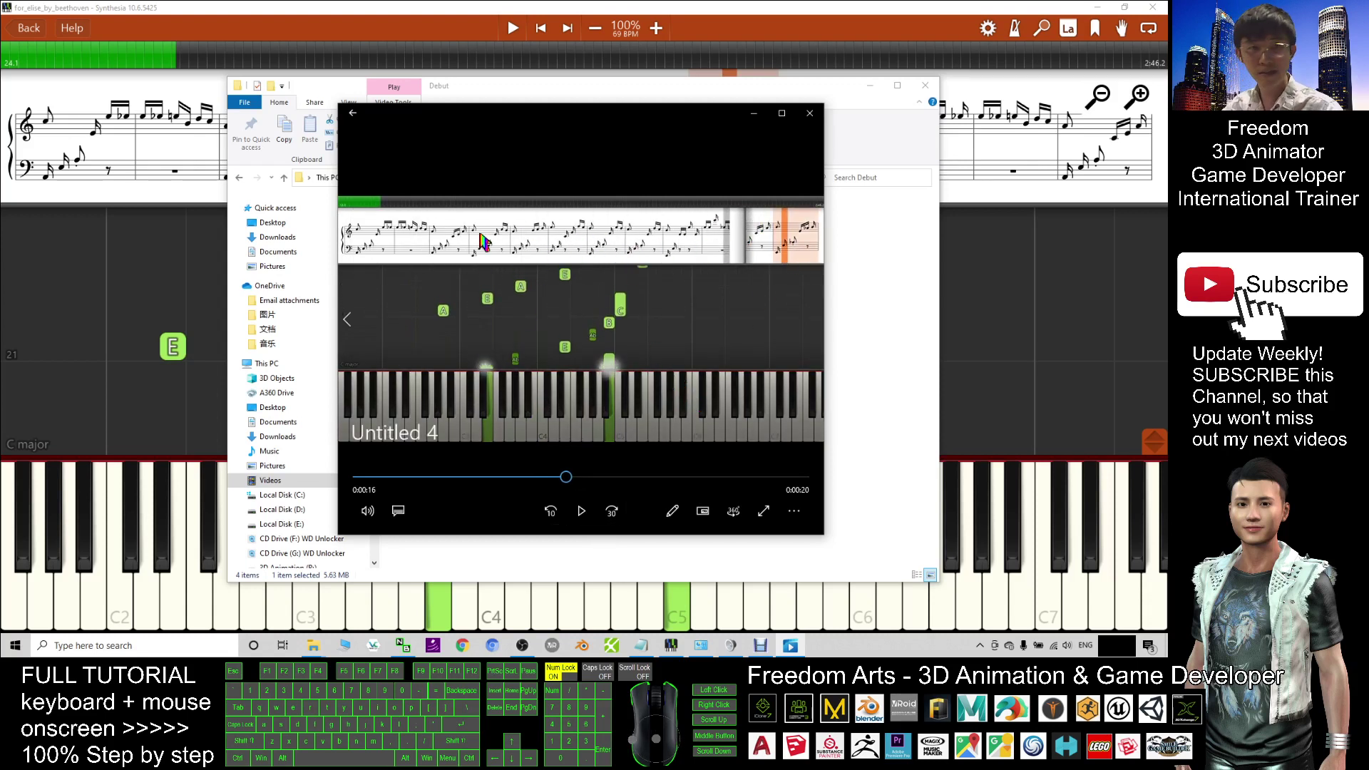
click(716, 8)
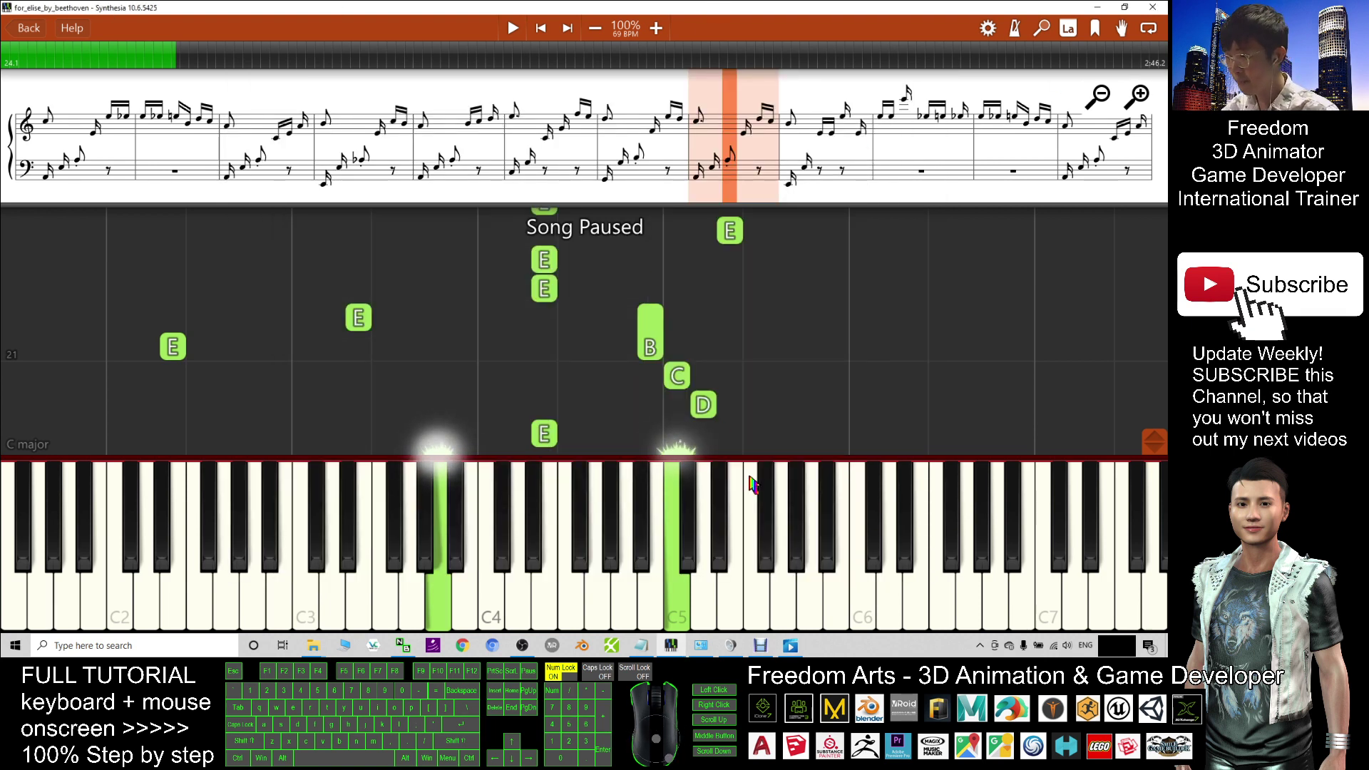
Bring the Movies & TV player, paused at 0:16 on Untitled 4, back in front of Synthesia
click(790, 658)
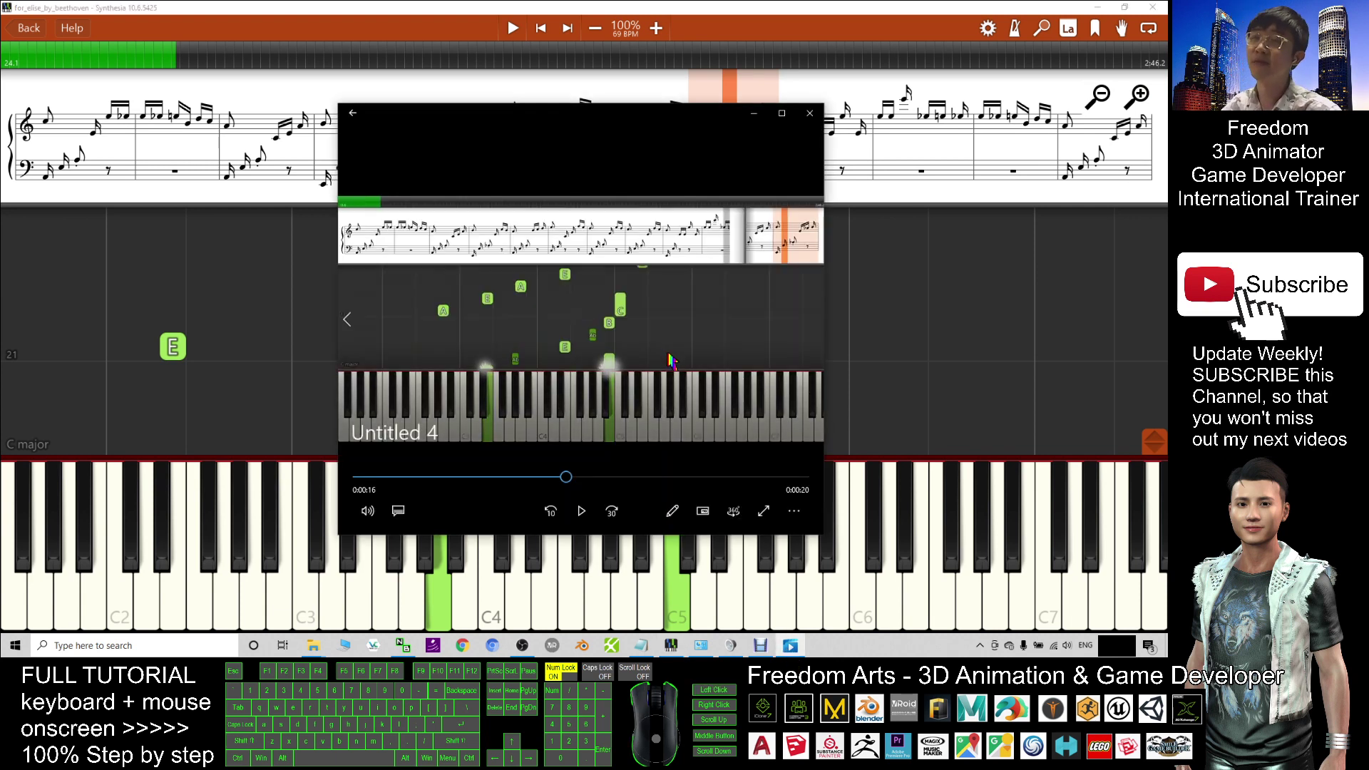